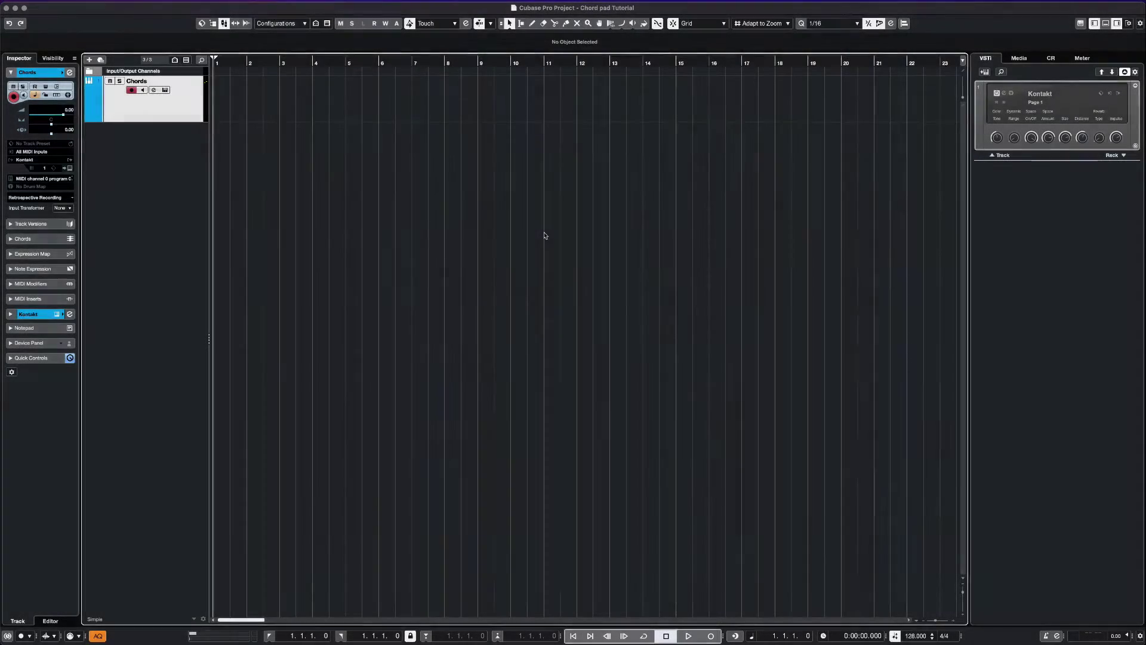
Move the Kontakt window aside and reopen the Lower Zone on the empty Chord Pads
{"action": "left_click", "coordinate": [1005, 95]}
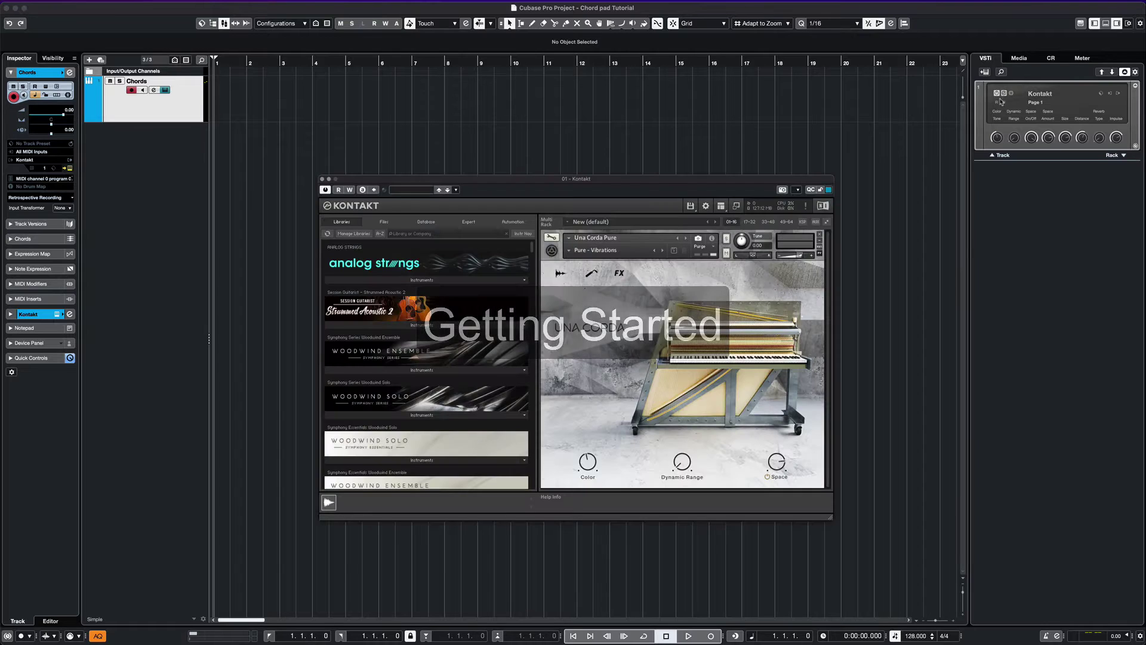
{"action": "left_click_drag", "start_coordinate": [666, 179], "coordinate": [610, 161]}
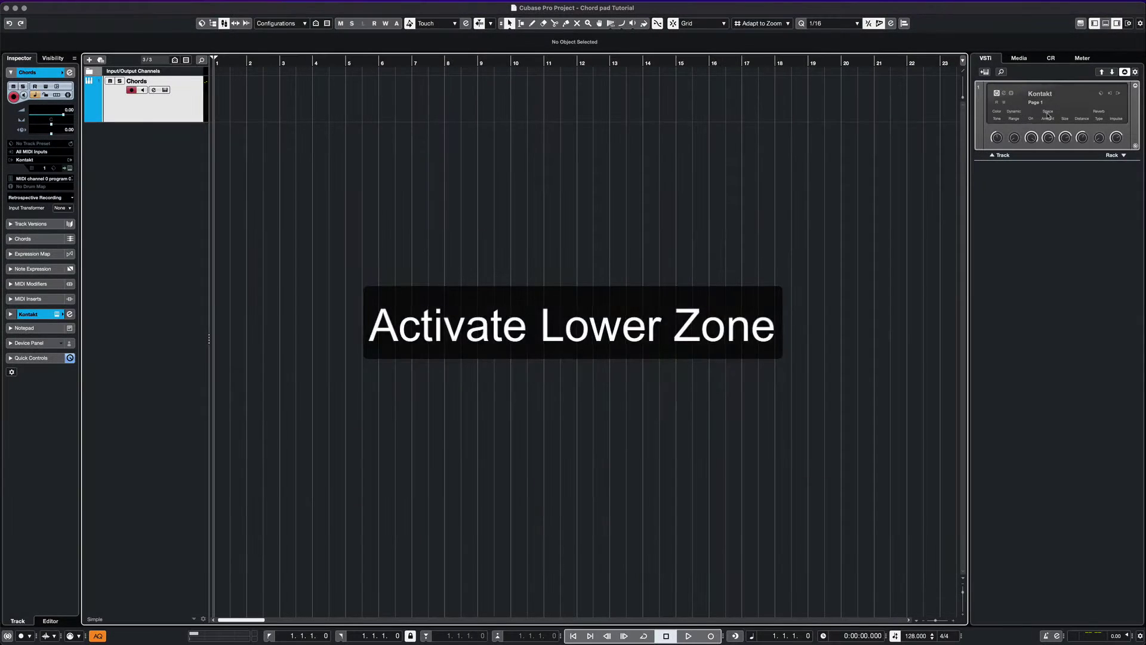
{"action": "left_click", "coordinate": [1105, 24]}
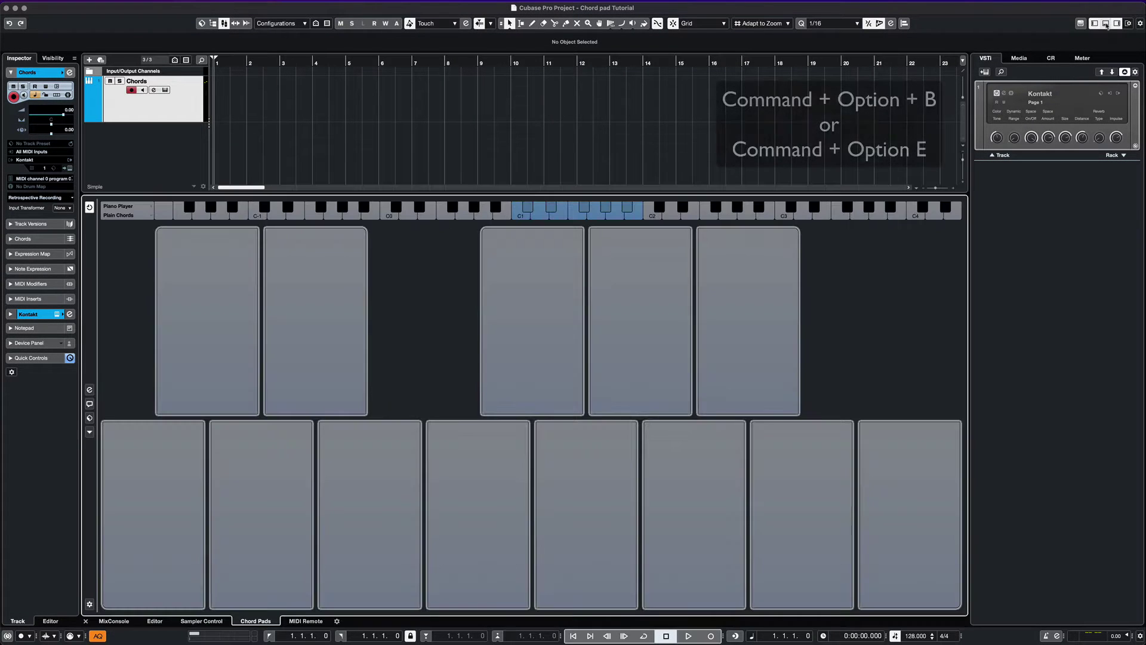
{"action": "left_click", "coordinate": [1106, 23]}
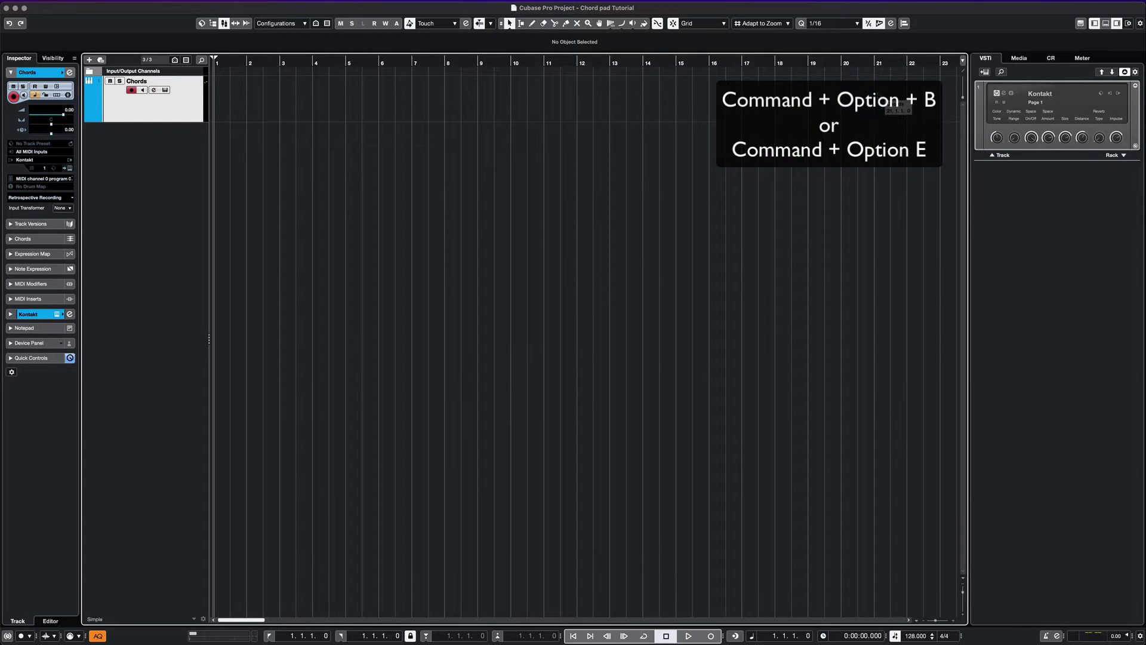
{"action": "key", "text": "super+alt+b"}
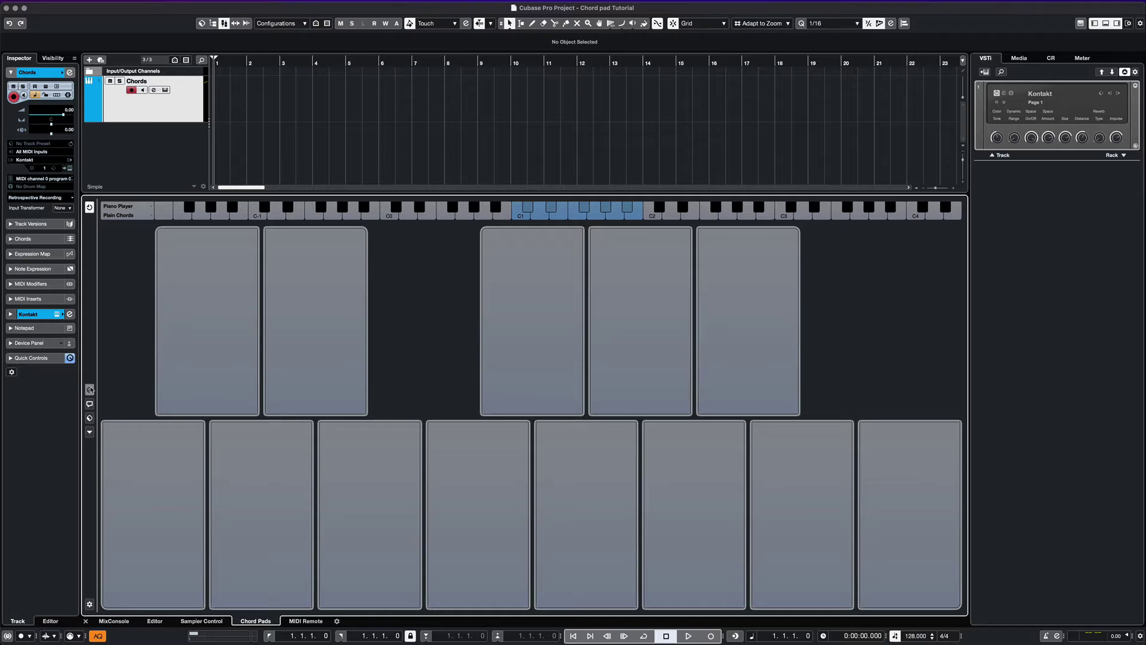
Load the Favourite Pop Chords preset from the Chord Pads preset browser
{"action": "left_click", "coordinate": [90, 418]}
{"action": "left_click", "coordinate": [90, 418]}
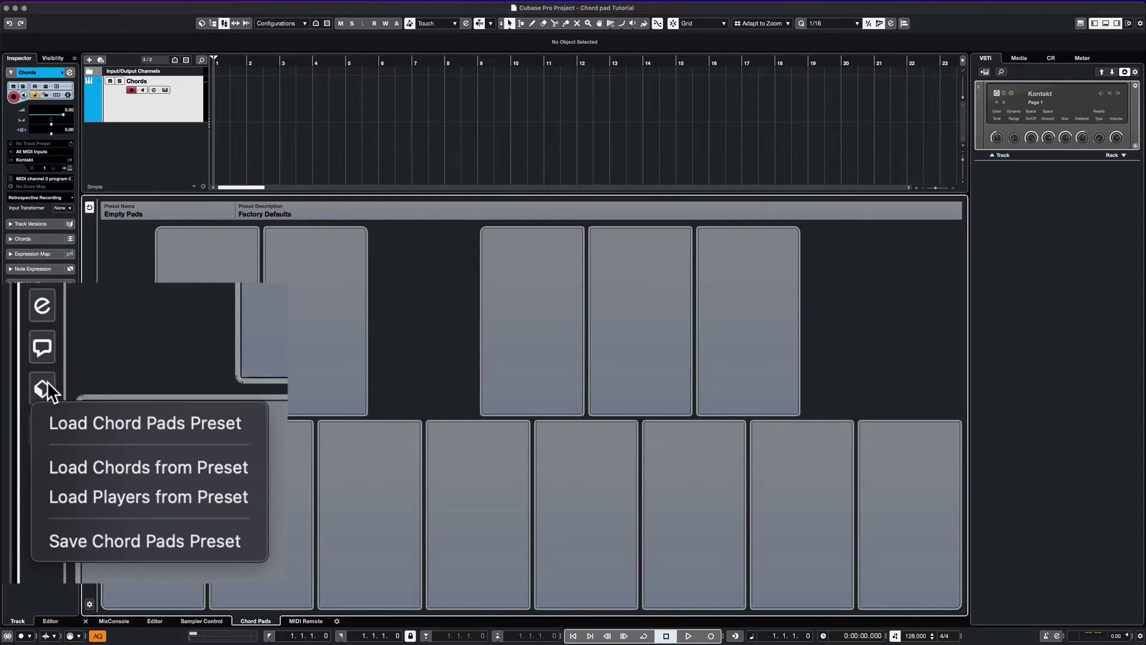
{"action": "left_click", "coordinate": [99, 423]}
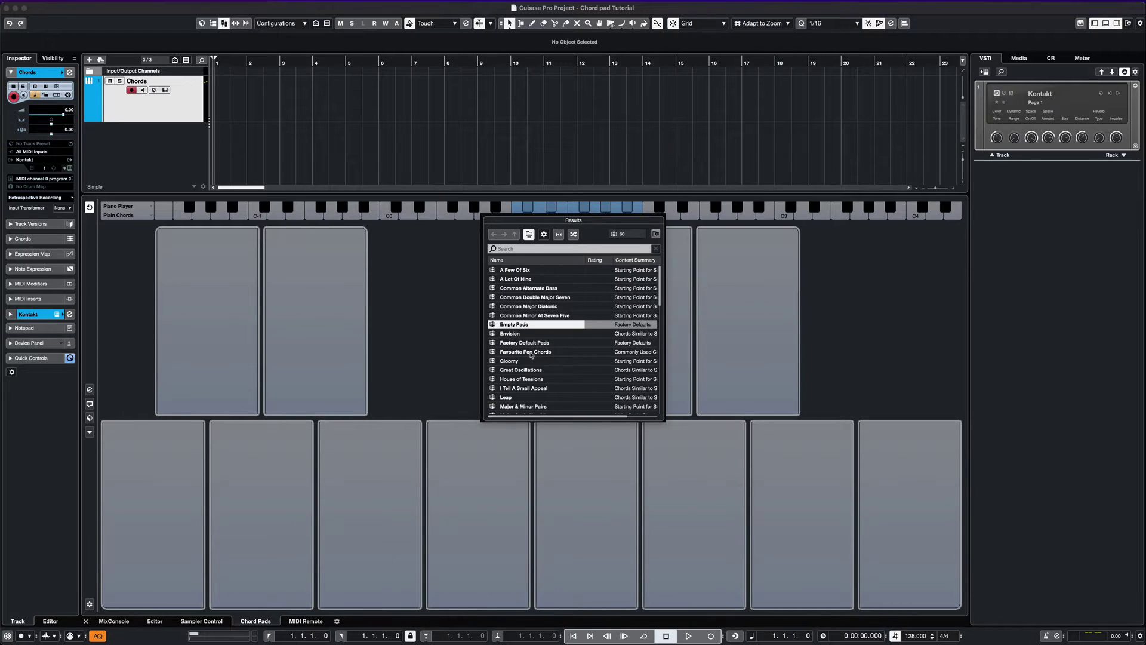
{"action": "double_click", "coordinate": [530, 354]}
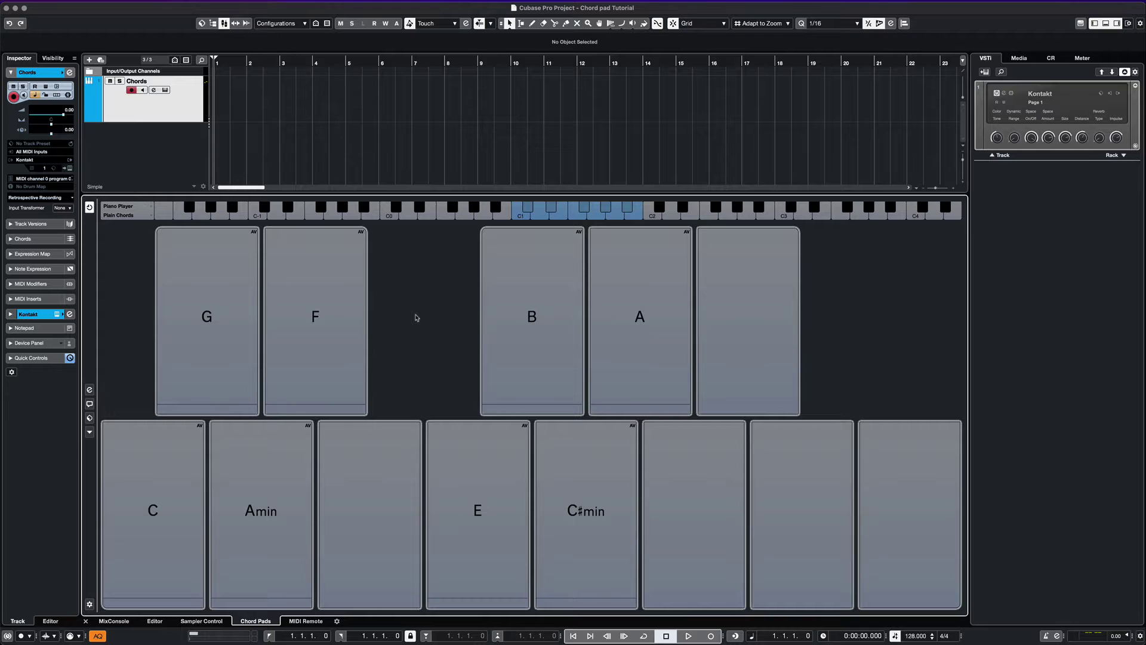
{"action": "left_click", "coordinate": [160, 478]}
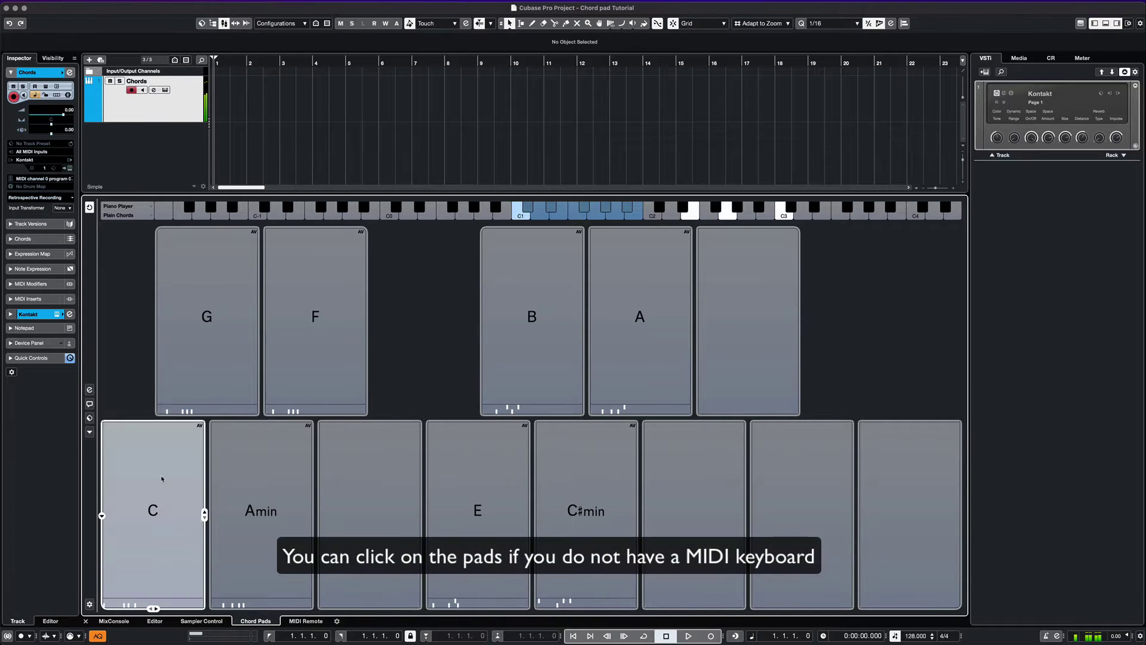
{"action": "left_click", "coordinate": [161, 479]}
{"action": "left_click", "coordinate": [249, 478]}
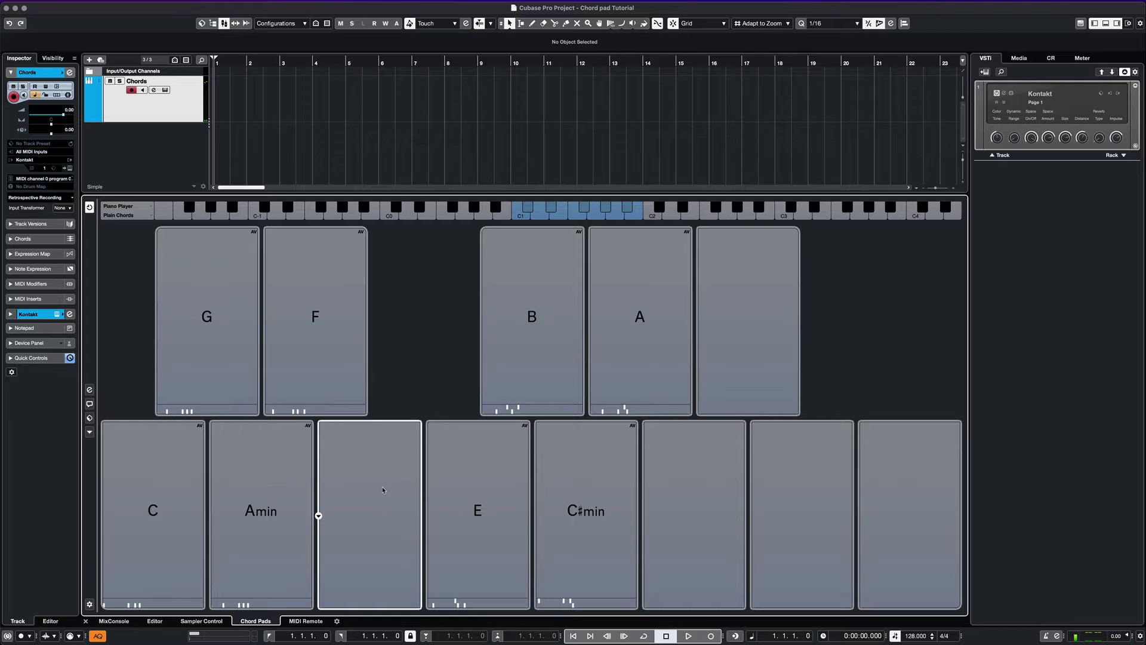
Assign E minor to the empty pad and audition it against the E and C♯min pads
{"action": "right_click", "coordinate": [371, 504]}
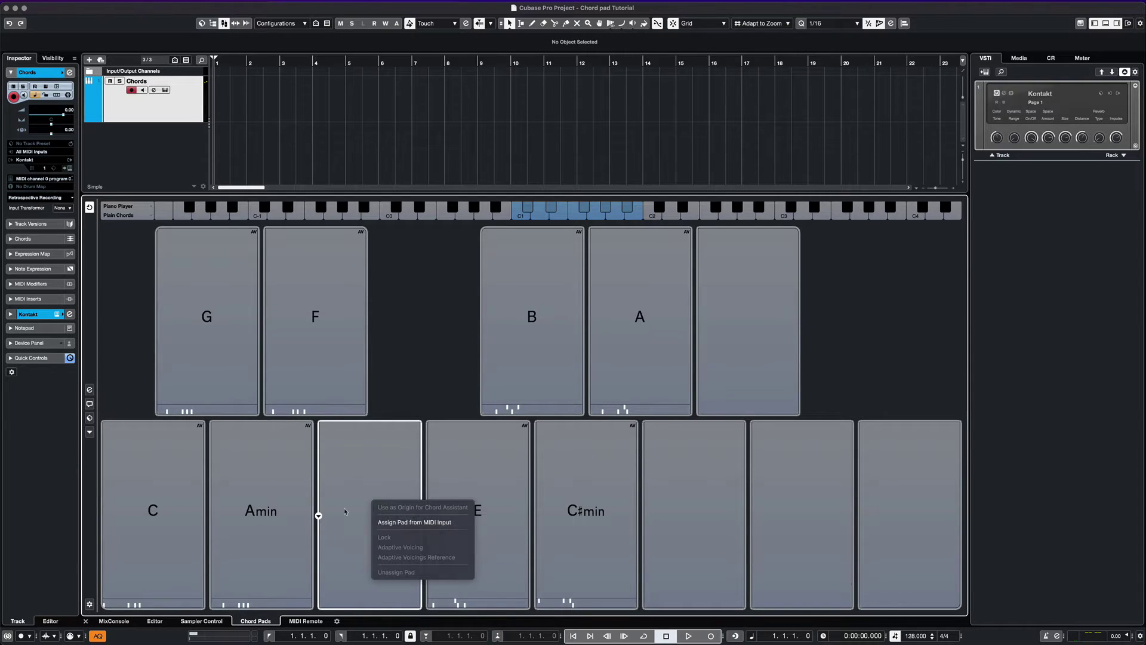
{"action": "left_click", "coordinate": [317, 514]}
{"action": "left_click", "coordinate": [317, 514]}
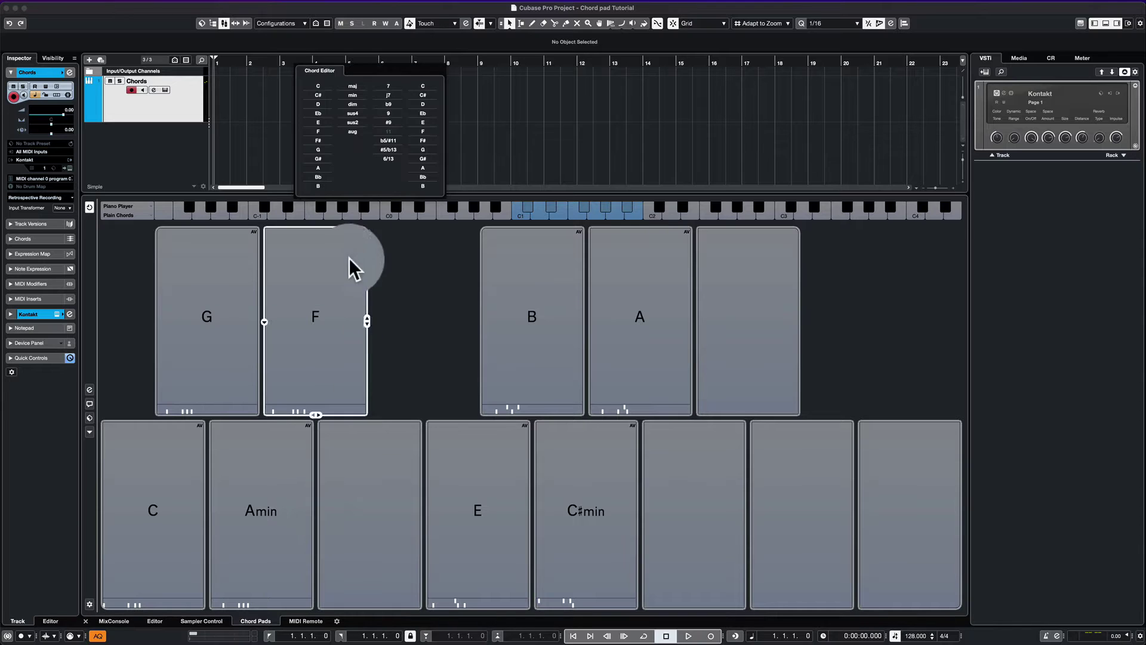
{"action": "left_click_drag", "start_coordinate": [349, 258], "coordinate": [326, 130]}
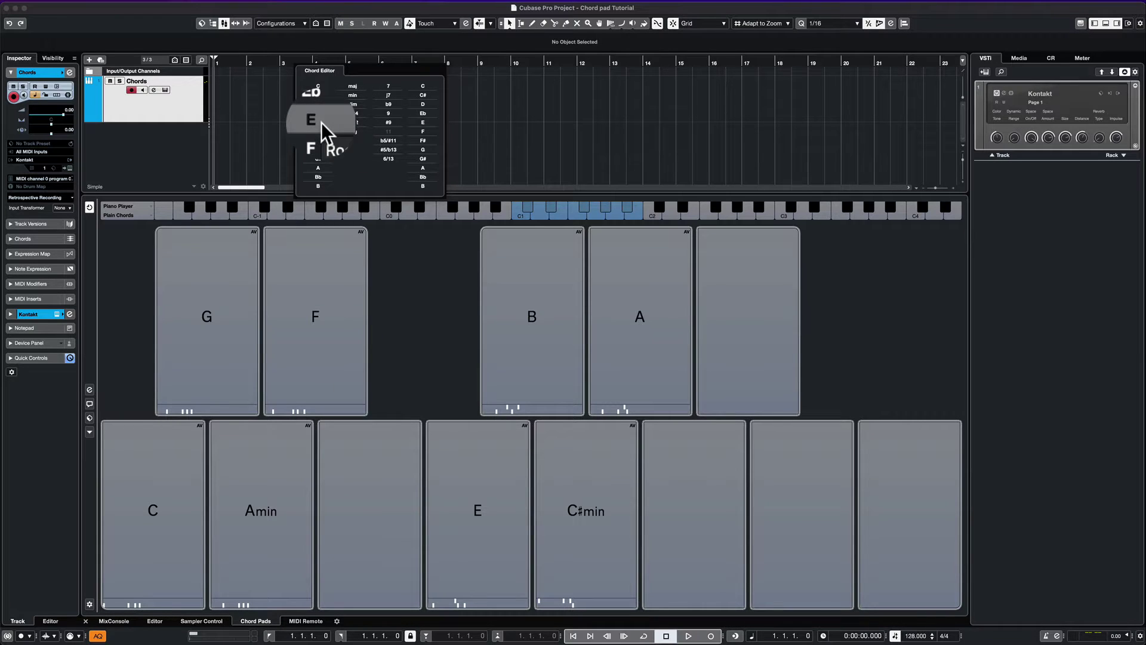
{"action": "left_click", "coordinate": [322, 125]}
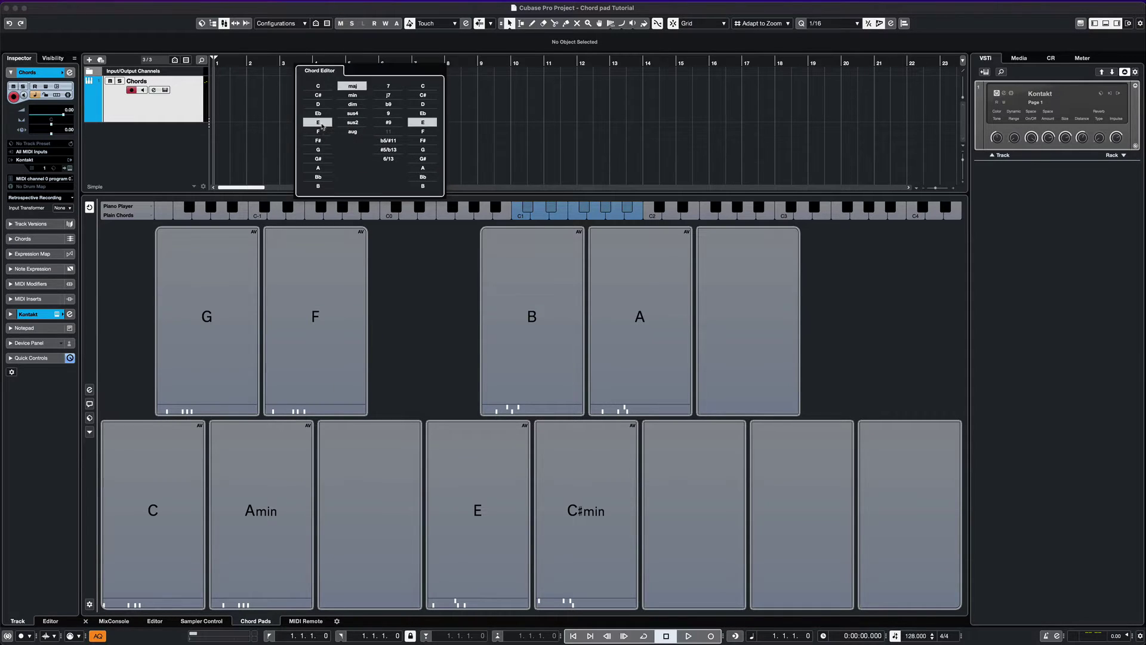
{"action": "left_click", "coordinate": [360, 99]}
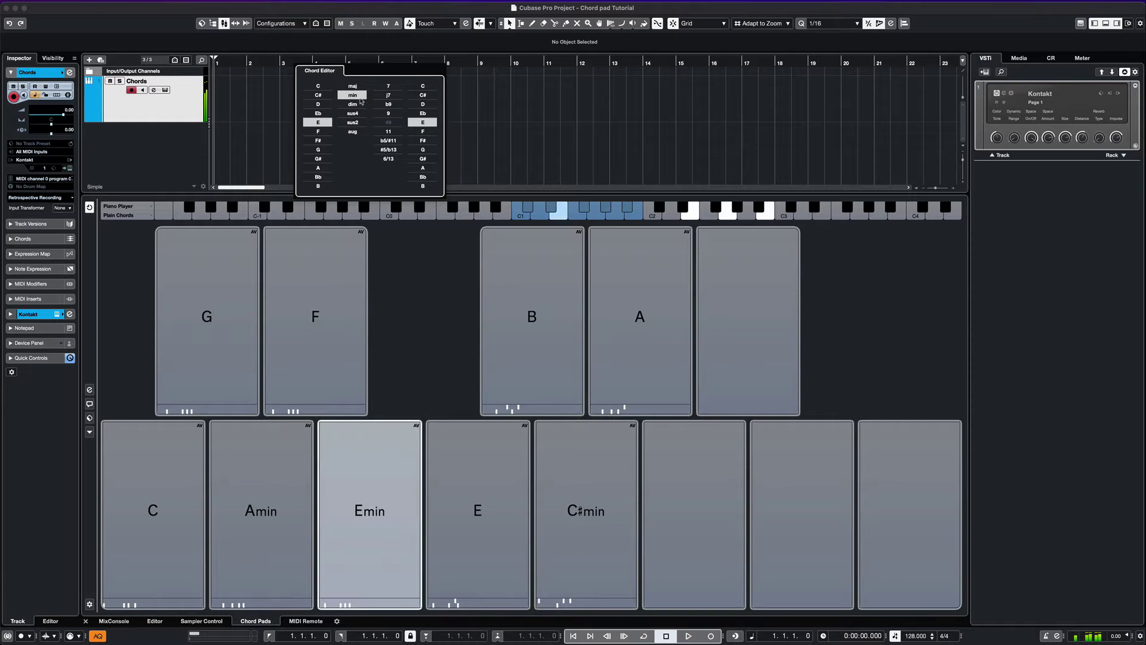
{"action": "left_click", "coordinate": [388, 478]}
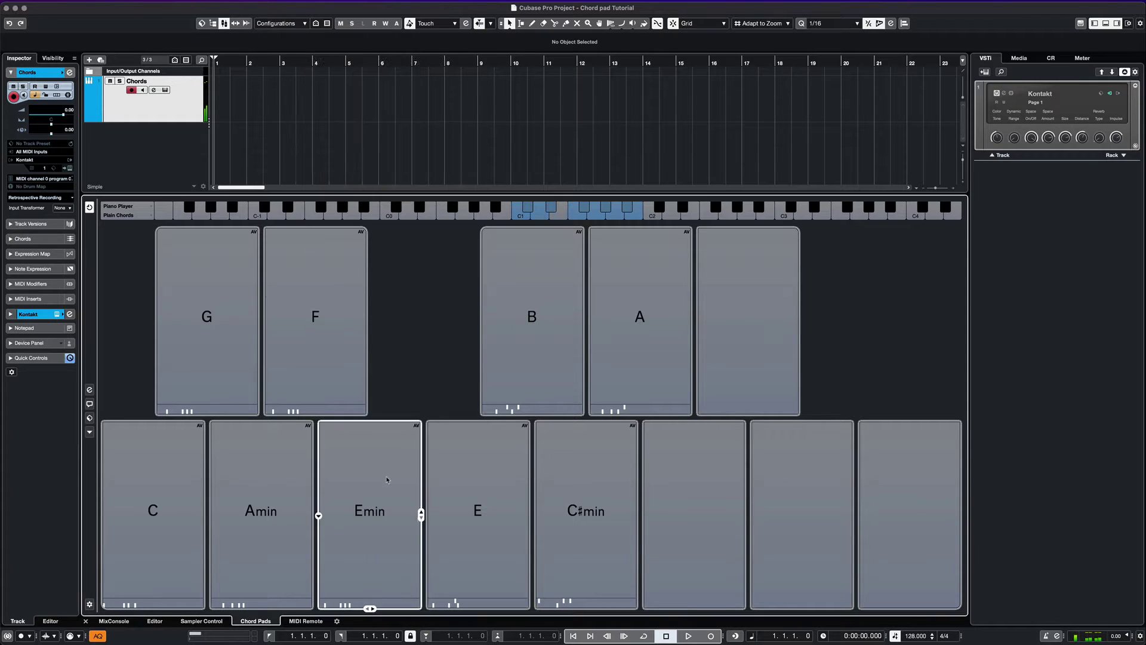
{"action": "left_click", "coordinate": [382, 482]}
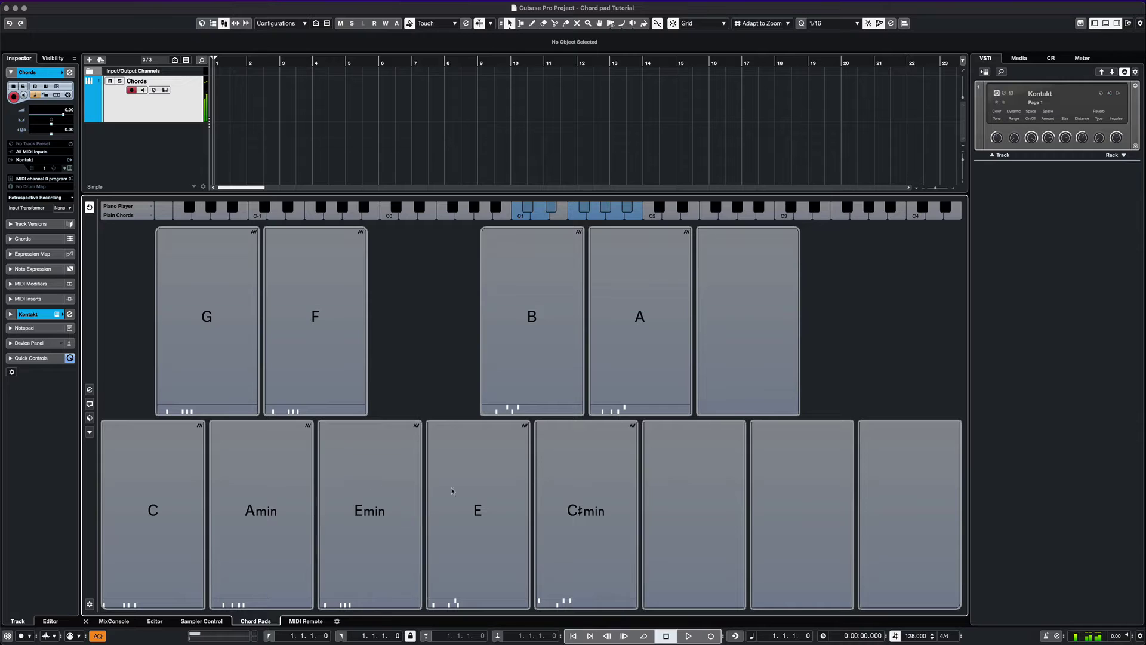
{"action": "left_click", "coordinate": [506, 491]}
{"action": "left_click", "coordinate": [578, 491]}
{"action": "left_click", "coordinate": [334, 491]}
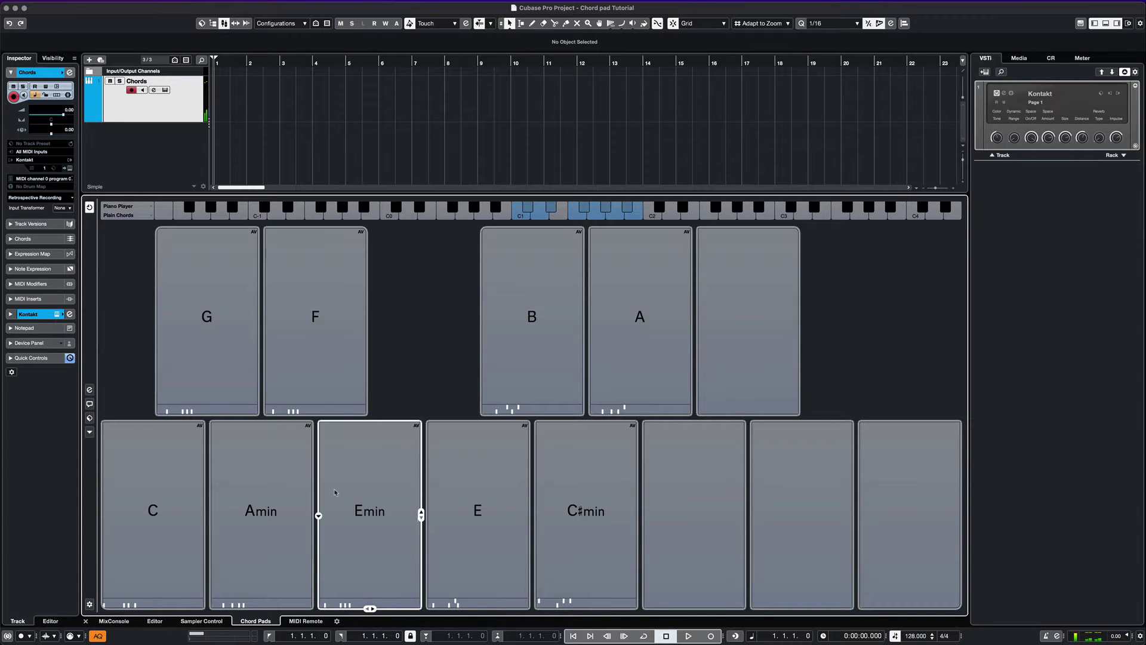
Change the Amin pad to G major and the Emin pad to A minor
{"action": "left_click", "coordinate": [210, 515]}
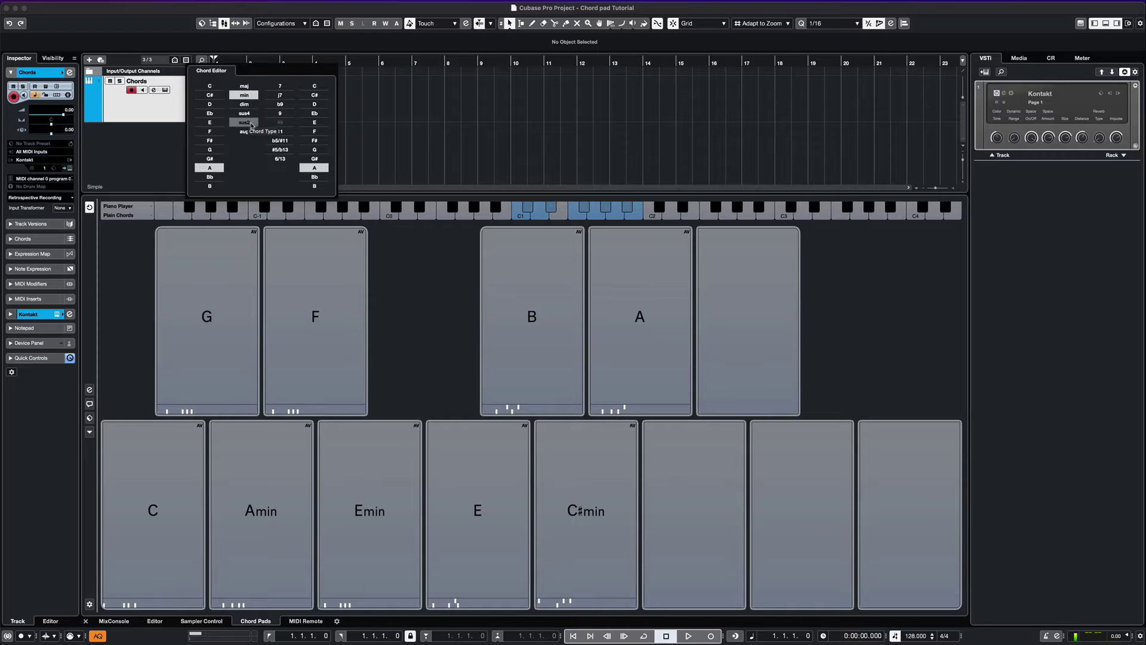
{"action": "left_click", "coordinate": [210, 149]}
{"action": "left_click", "coordinate": [252, 87]}
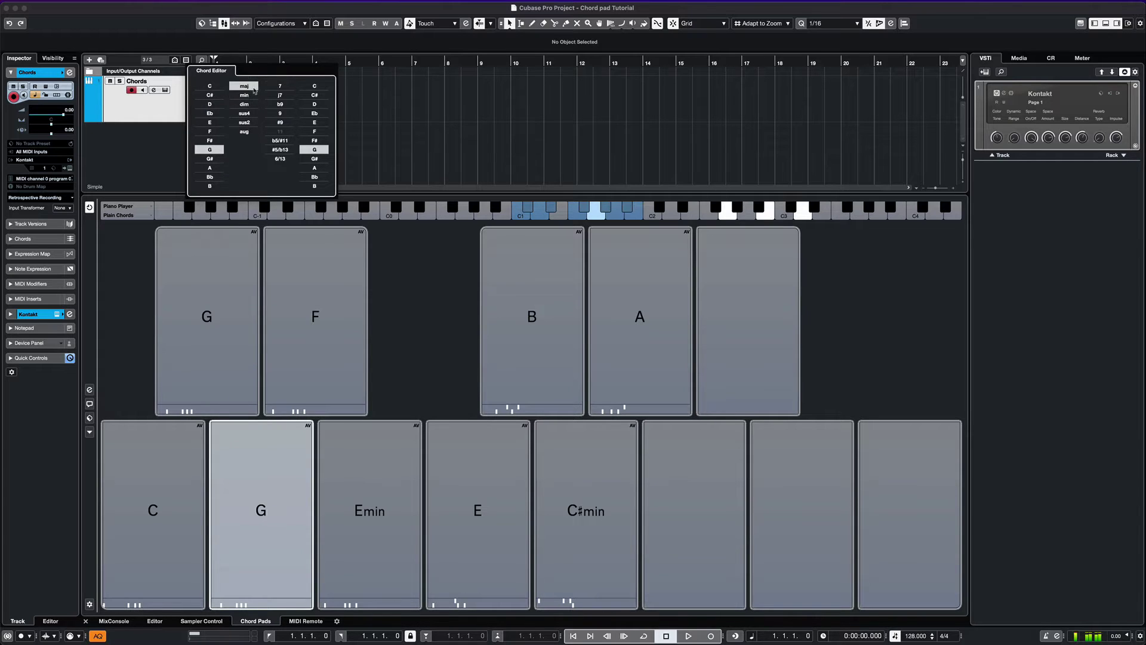
{"action": "left_click", "coordinate": [362, 463]}
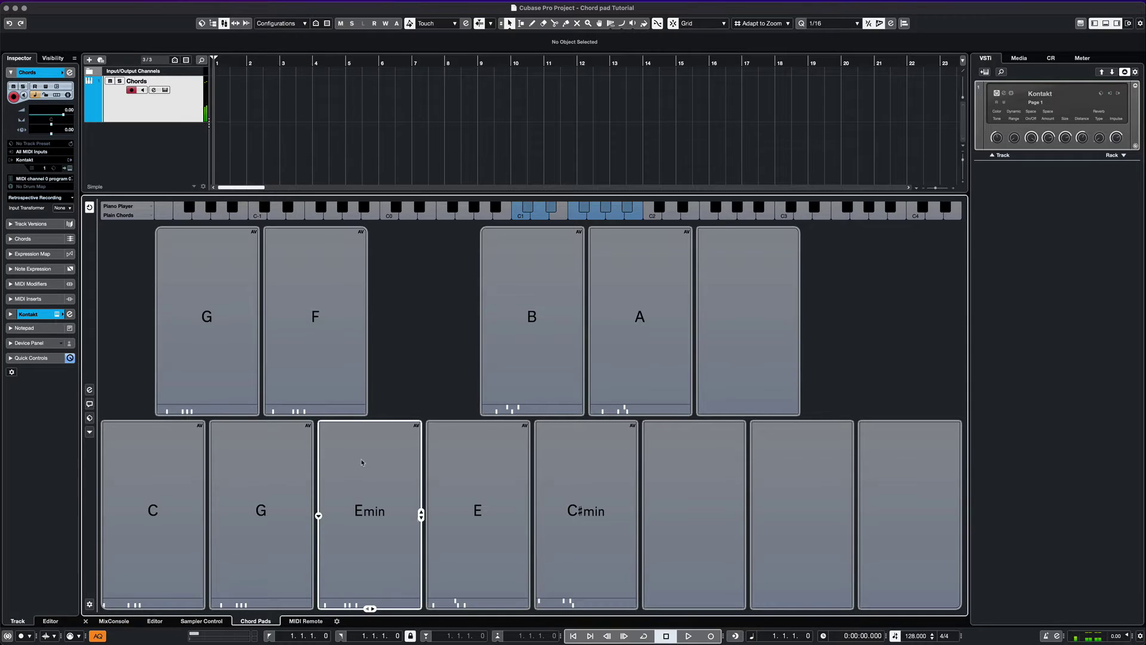
{"action": "left_click", "coordinate": [319, 517]}
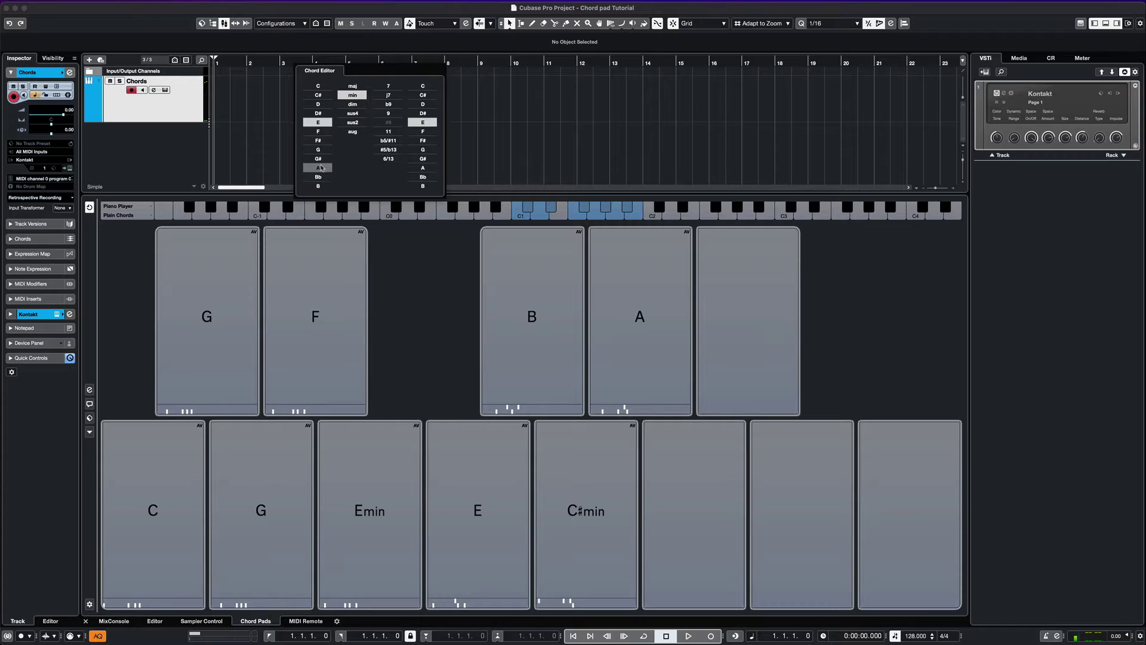
{"action": "left_click", "coordinate": [319, 168]}
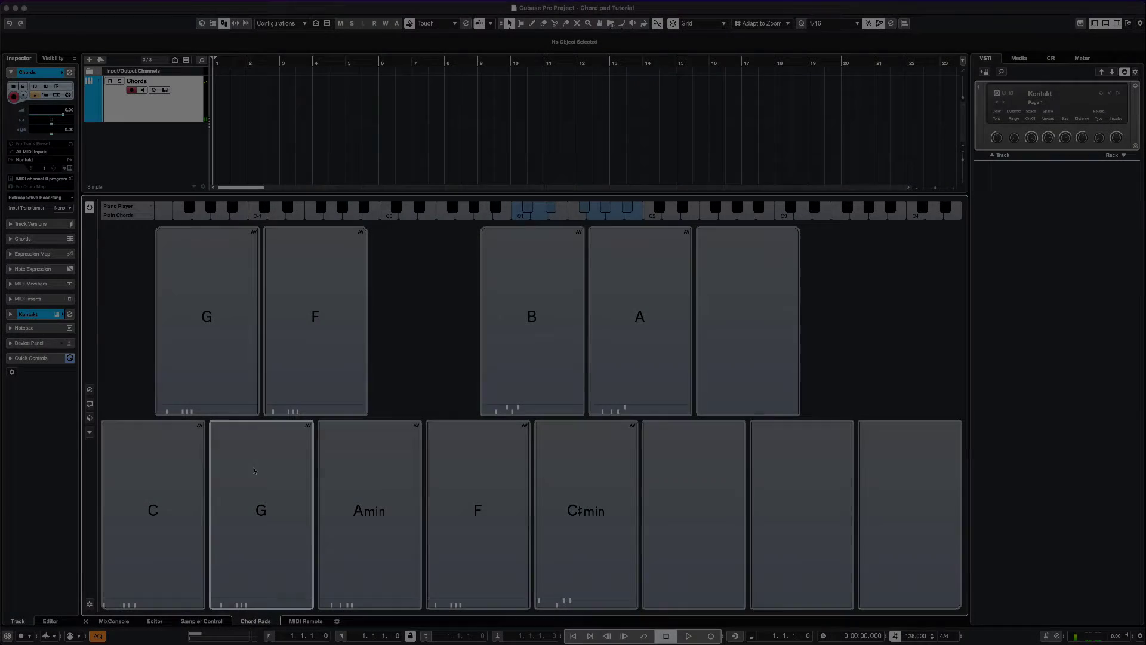
{"action": "left_click", "coordinate": [173, 479]}
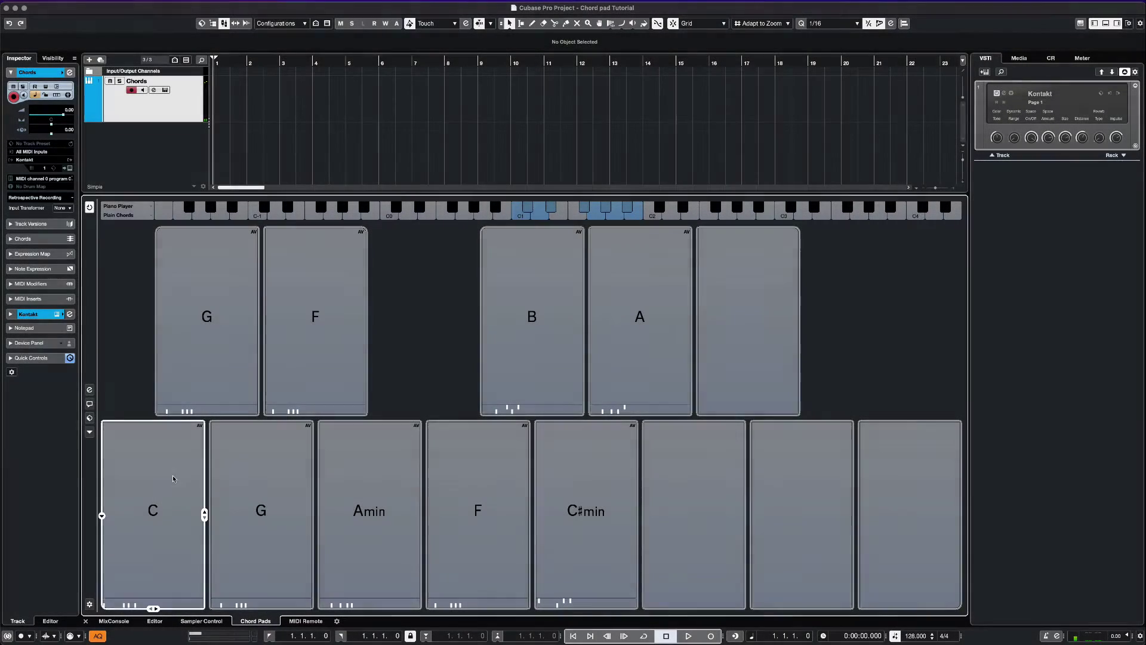
{"action": "left_click", "coordinate": [172, 477]}
{"action": "left_click", "coordinate": [310, 489]}
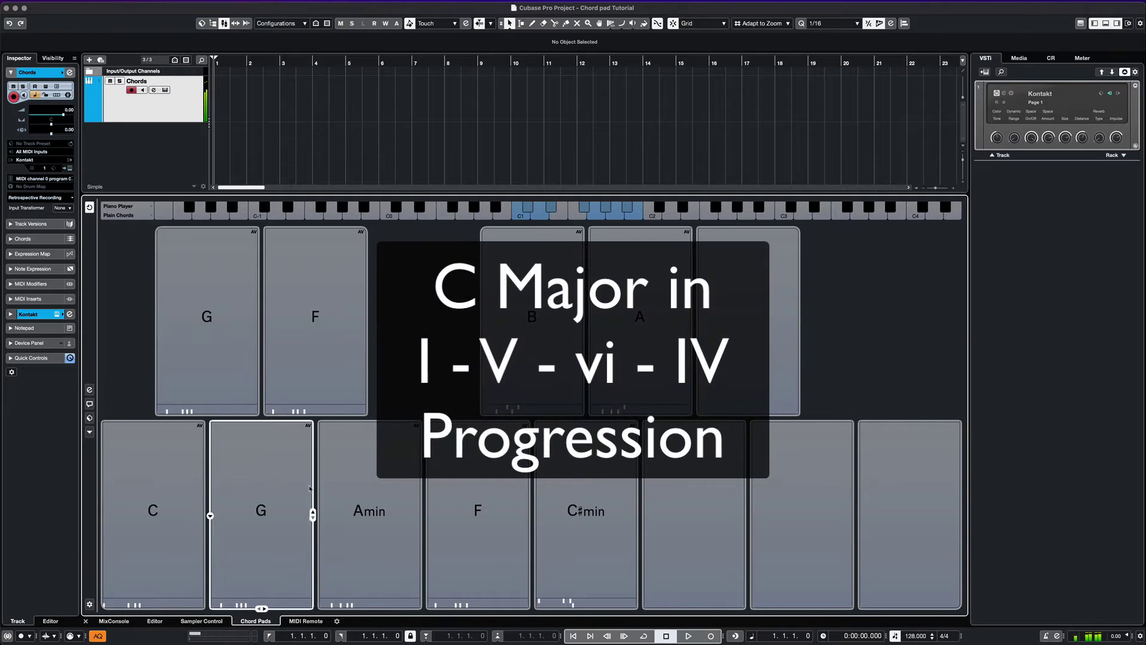
{"action": "left_click", "coordinate": [326, 513]}
{"action": "left_click", "coordinate": [454, 513]}
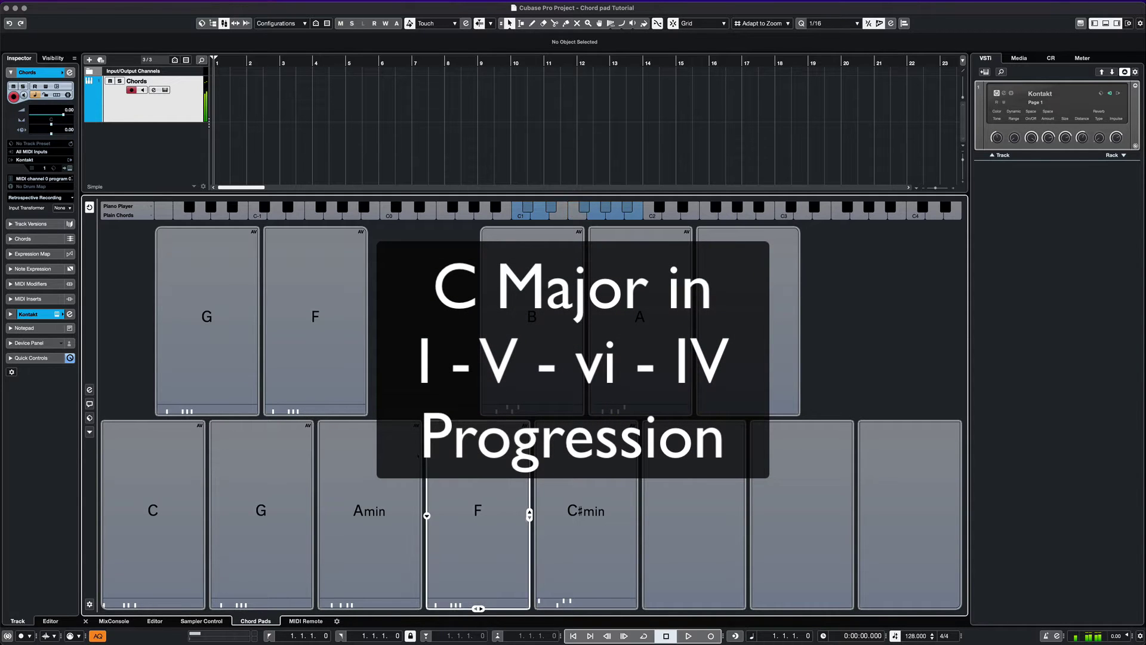
{"action": "left_click", "coordinate": [478, 266]}
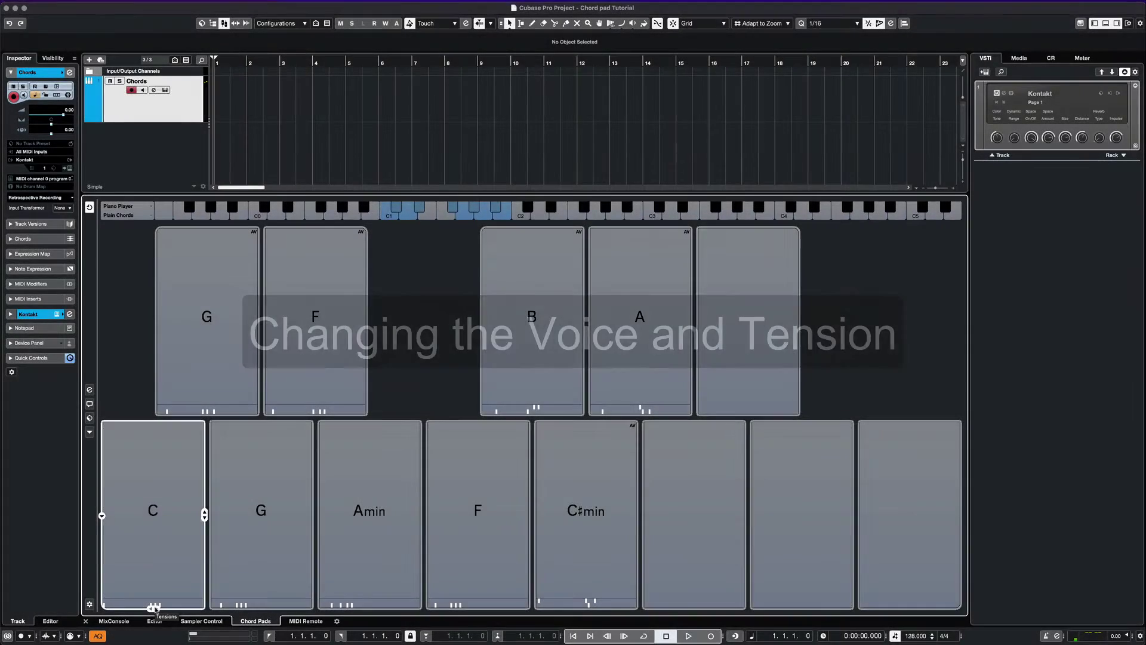
Try C6, 6/9 and C9 tensions on the C pad, then return to plain C
{"action": "left_click", "coordinate": [154, 607]}
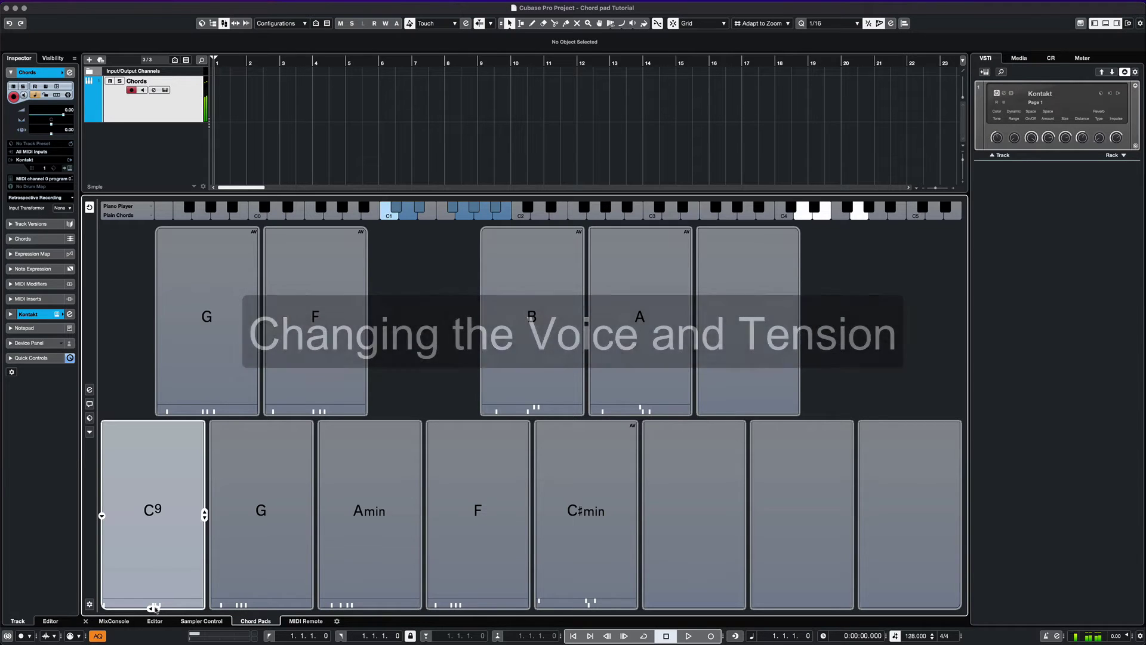
{"action": "left_click", "coordinate": [156, 608]}
{"action": "left_click", "coordinate": [152, 608]}
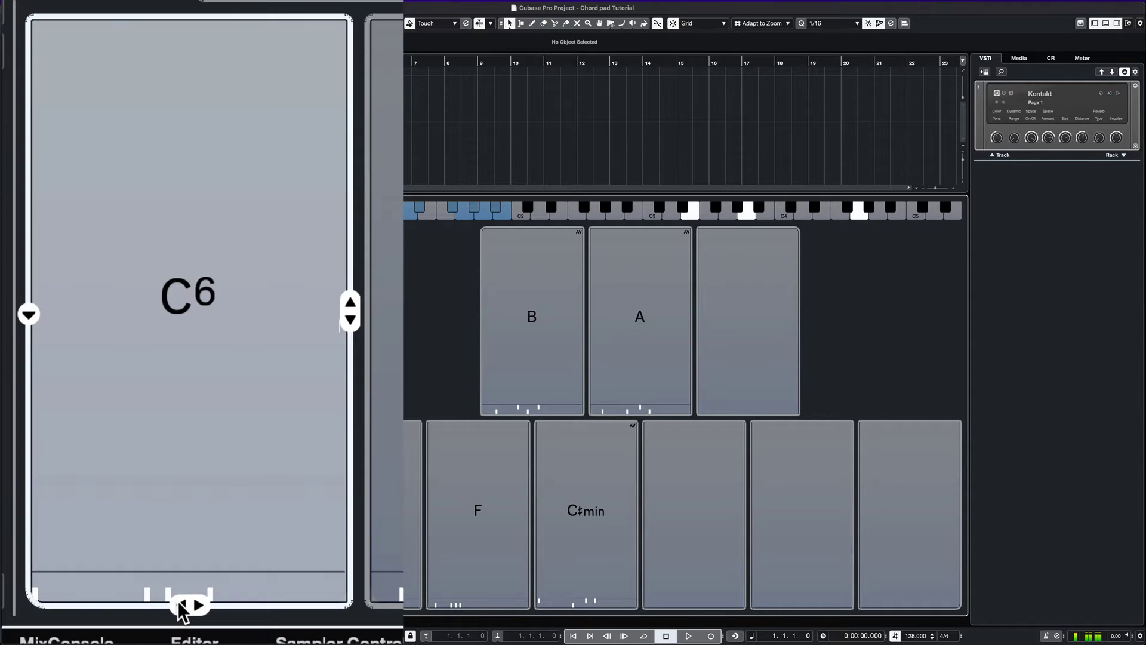
{"action": "left_click", "coordinate": [156, 608]}
{"action": "left_click", "coordinate": [181, 608]}
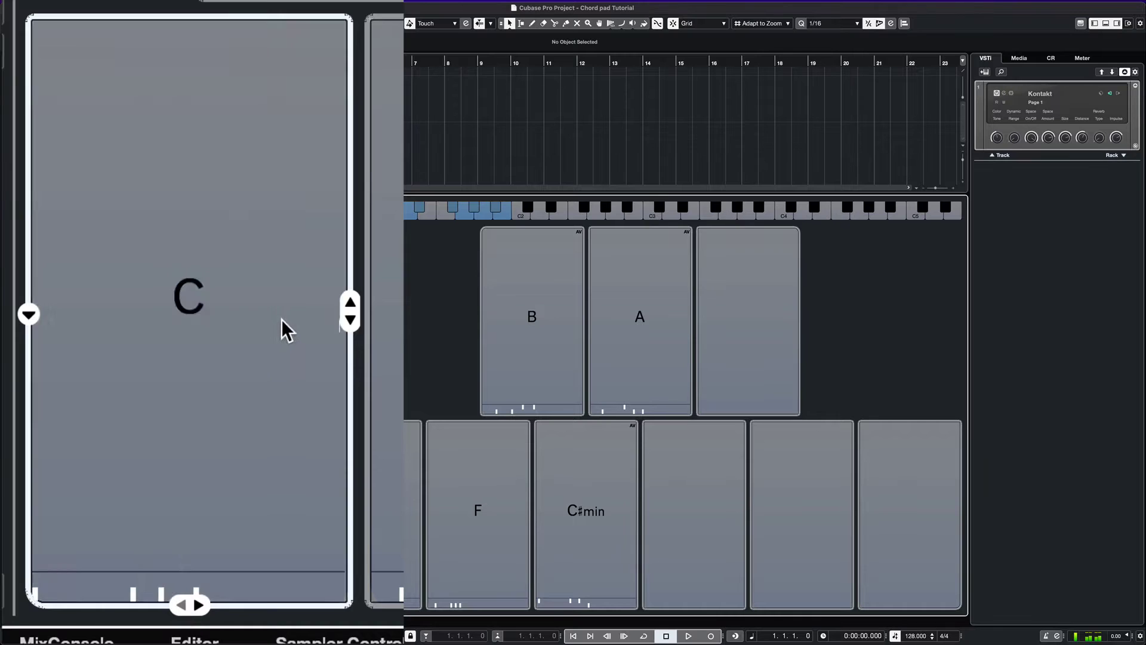
Audition the C chord pad in its current and an alternative voicing
{"action": "left_click", "coordinate": [164, 536]}
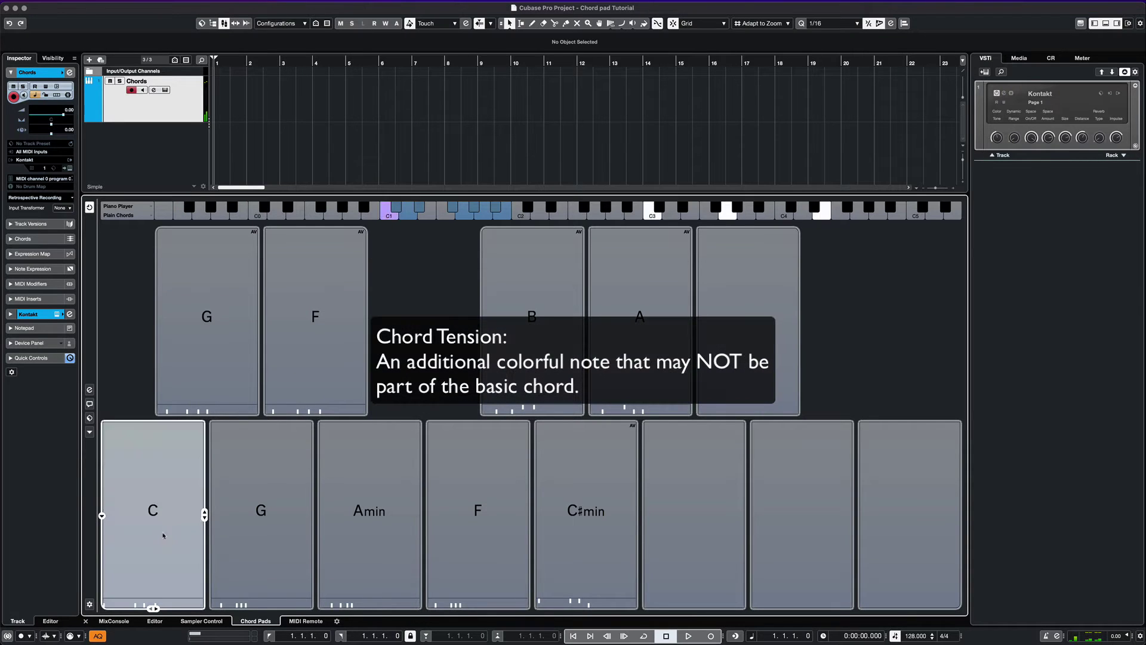
{"action": "left_click", "coordinate": [164, 536]}
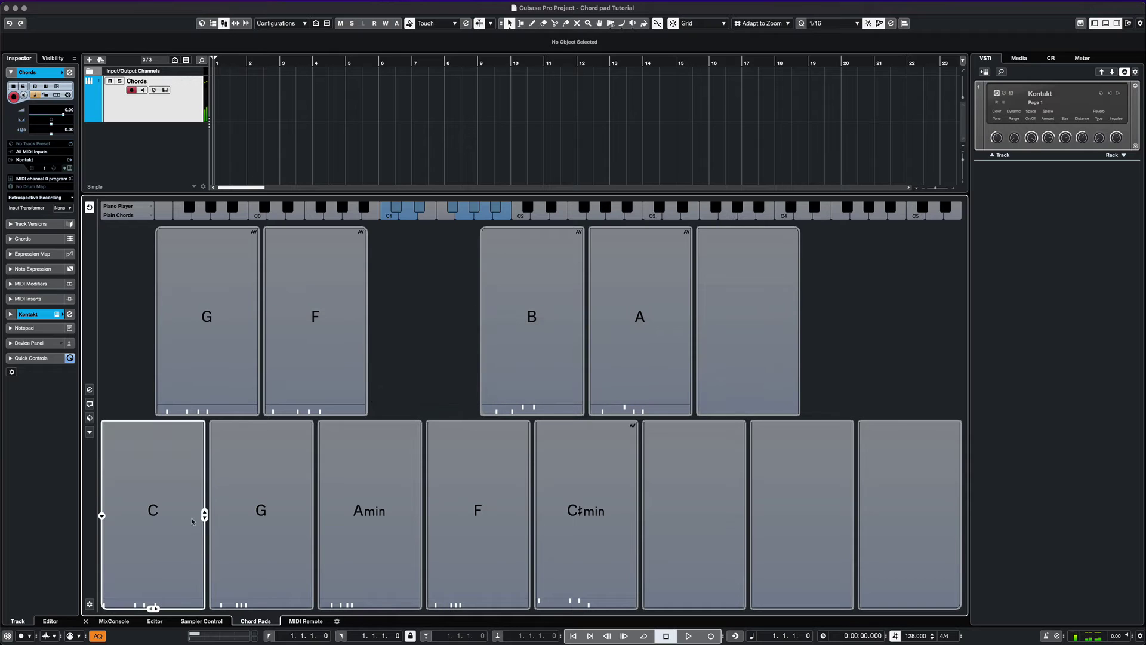
{"action": "left_click", "coordinate": [186, 520]}
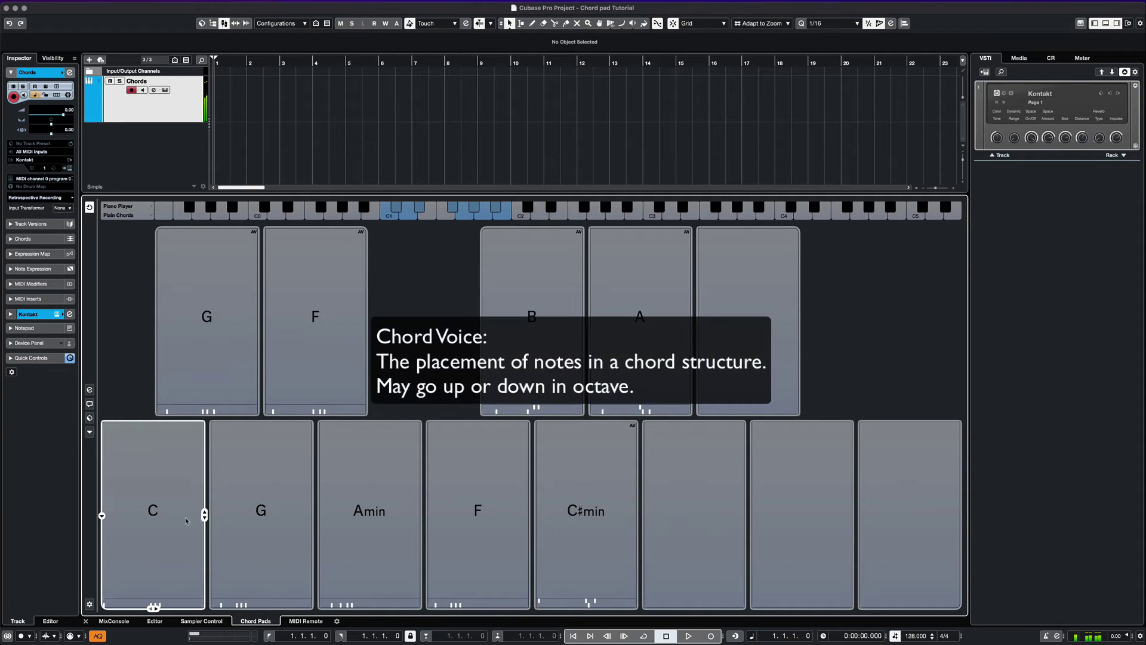
{"action": "left_click", "coordinate": [166, 521]}
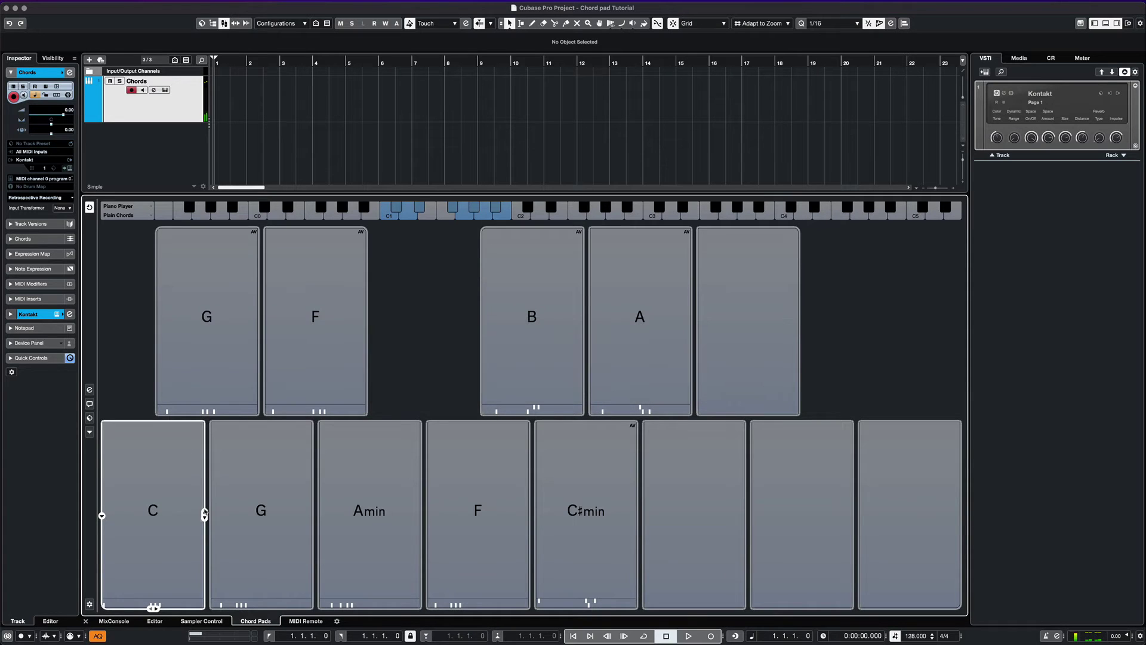
Step the C chord to a lower voicing and compare it with the G chord
{"action": "left_click", "coordinate": [185, 514]}
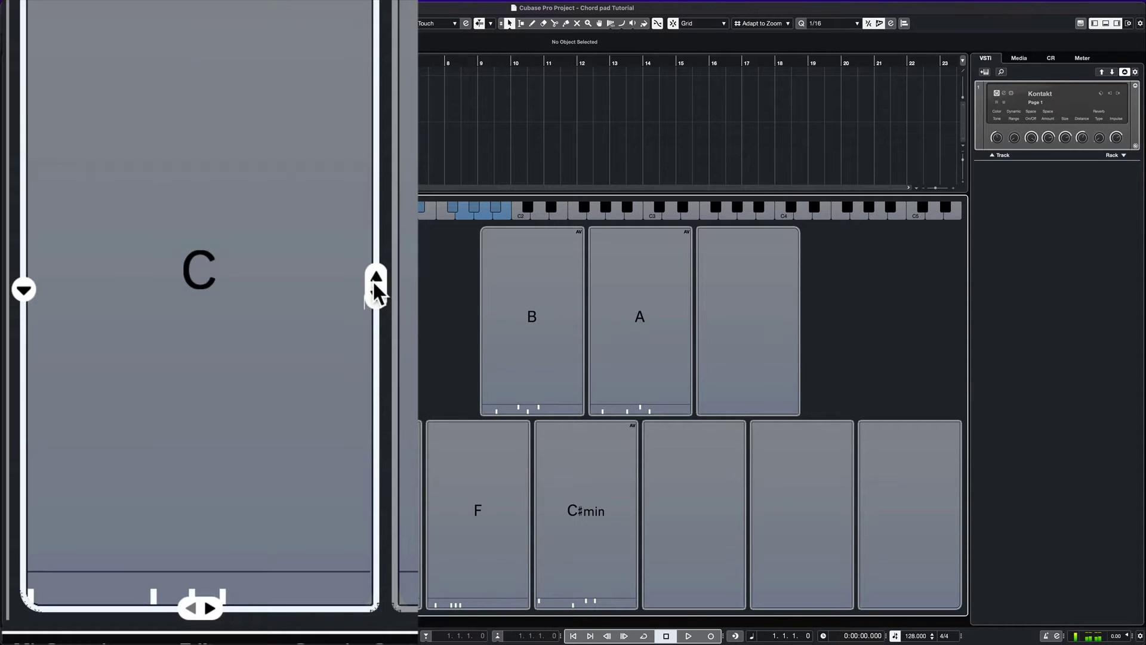
{"action": "left_click", "coordinate": [370, 294]}
{"action": "left_click", "coordinate": [369, 294]}
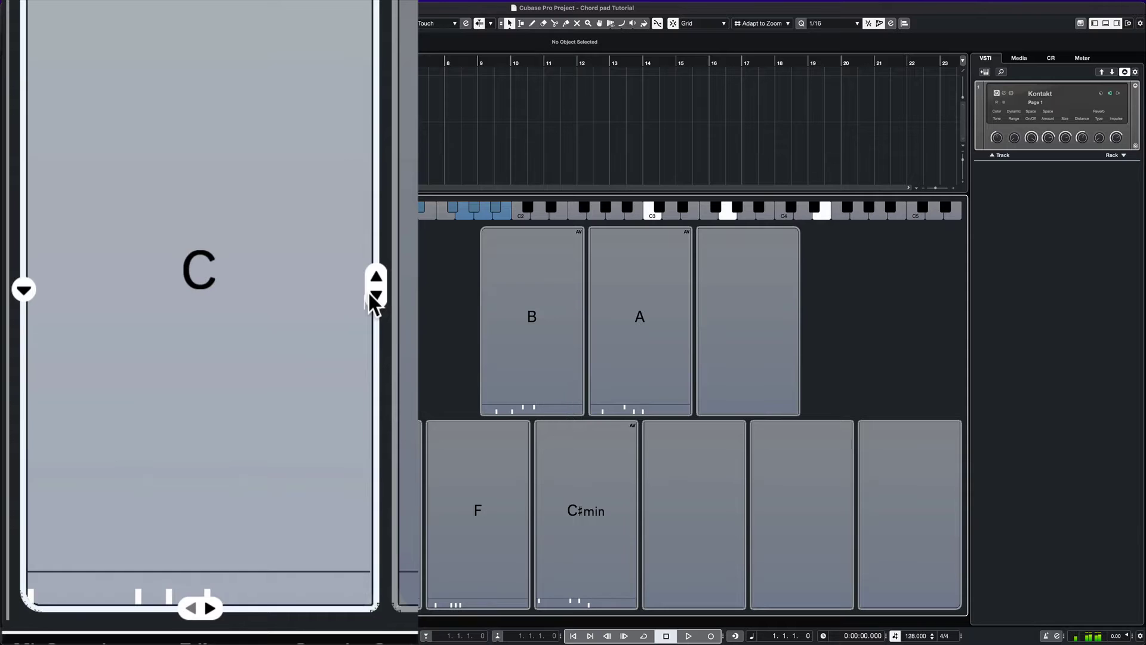
{"action": "left_click", "coordinate": [204, 517]}
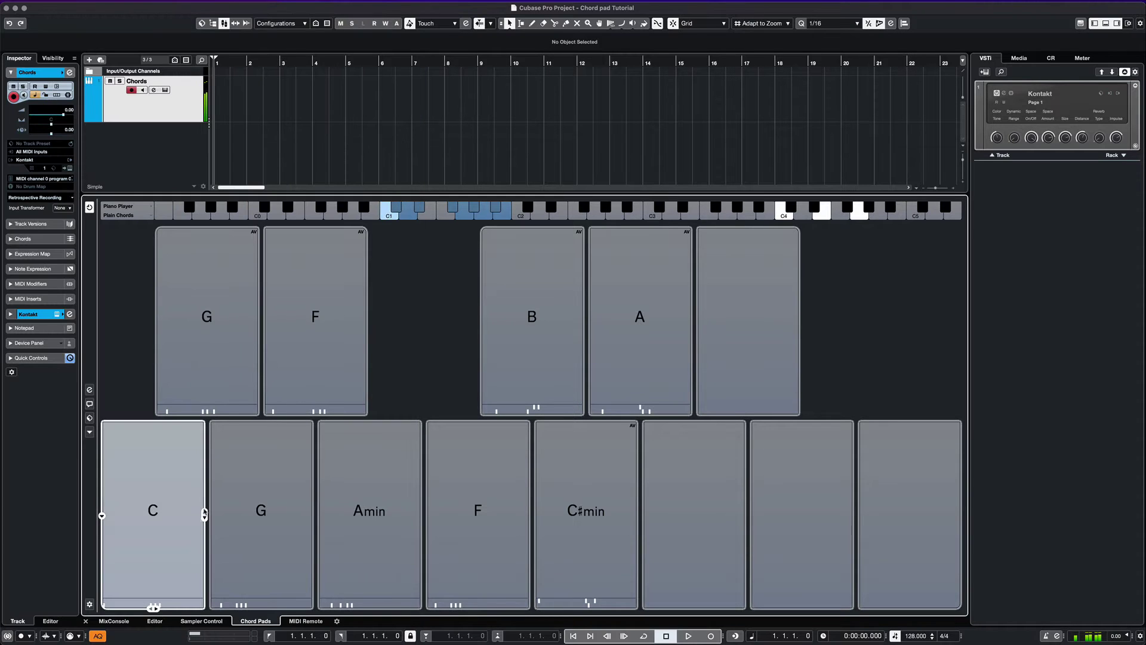
{"action": "left_click", "coordinate": [234, 522]}
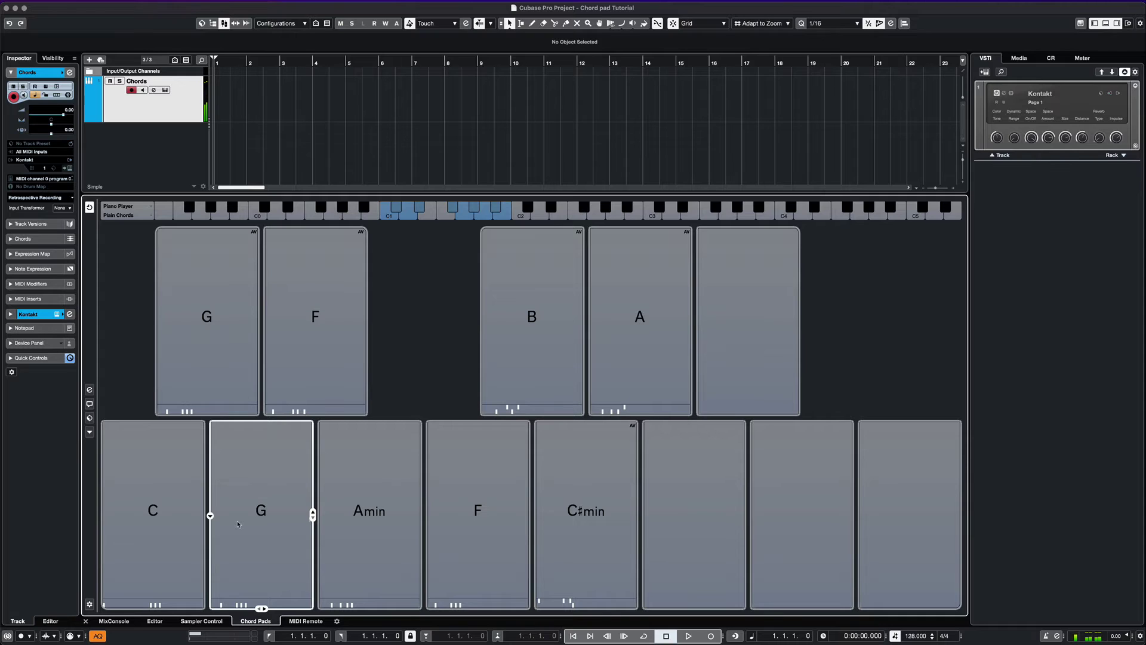
{"action": "left_click", "coordinate": [237, 523]}
Alternate Amin with F, then step Amin's voicing up and down, ending lower
{"action": "left_click", "coordinate": [341, 533]}
{"action": "left_click", "coordinate": [354, 534]}
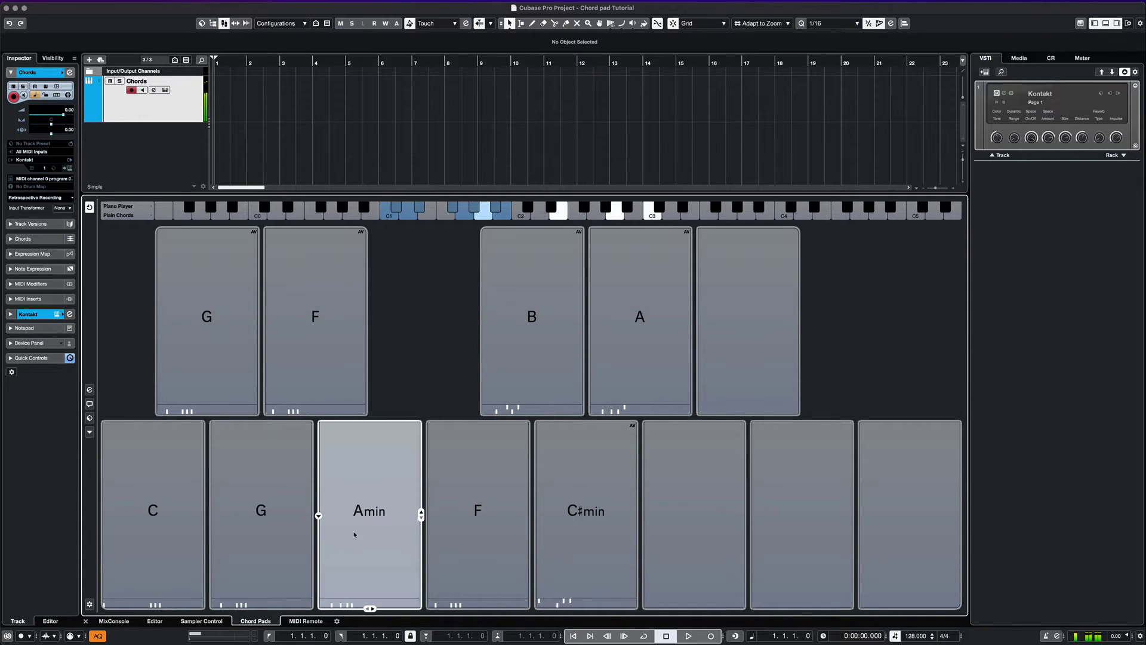
{"action": "left_click", "coordinate": [447, 535]}
{"action": "left_click", "coordinate": [449, 536]}
{"action": "left_click", "coordinate": [356, 534]}
{"action": "left_click", "coordinate": [359, 534]}
{"action": "left_click", "coordinate": [420, 513]}
{"action": "left_click", "coordinate": [421, 518]}
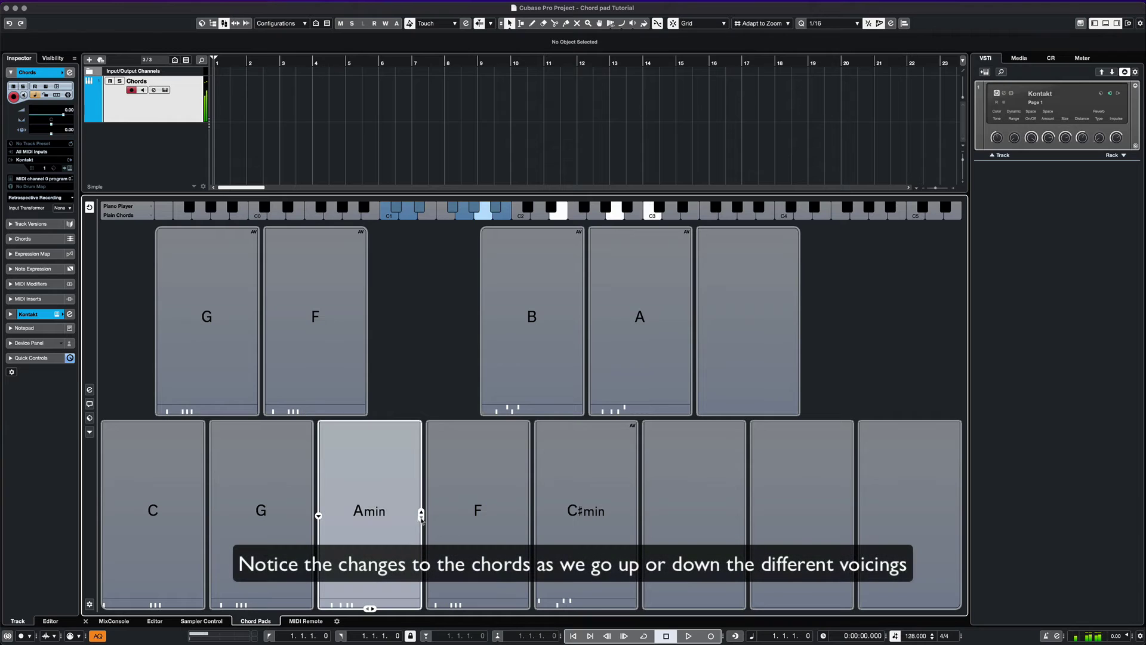
{"action": "left_click", "coordinate": [421, 511]}
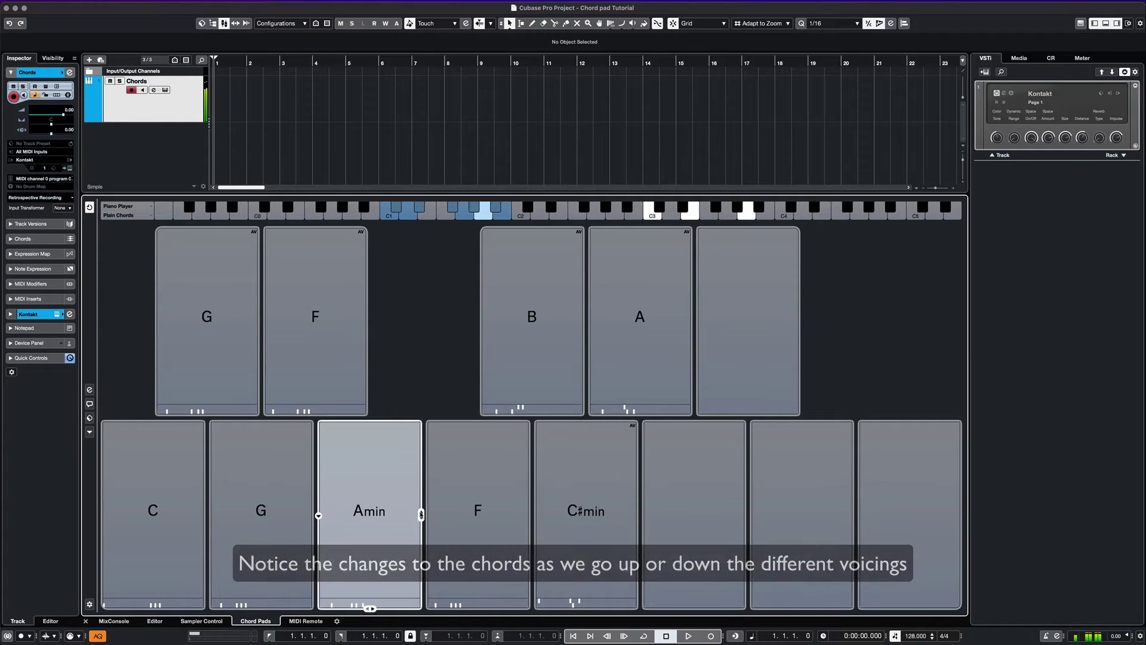
{"action": "left_click", "coordinate": [422, 517]}
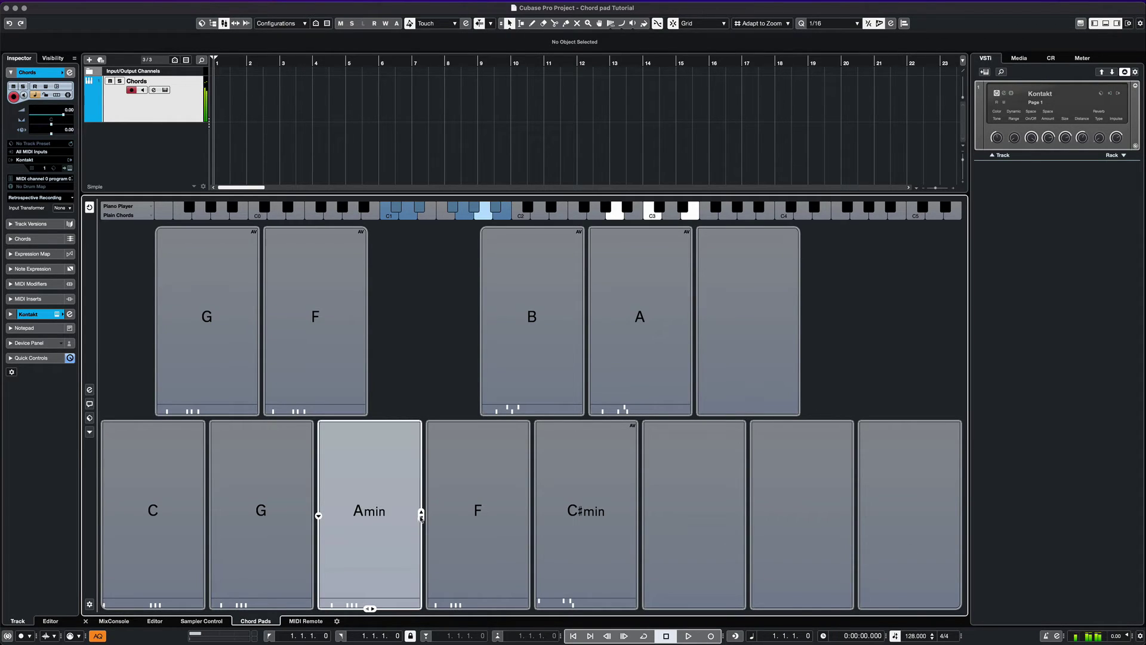
{"action": "left_click", "coordinate": [421, 518]}
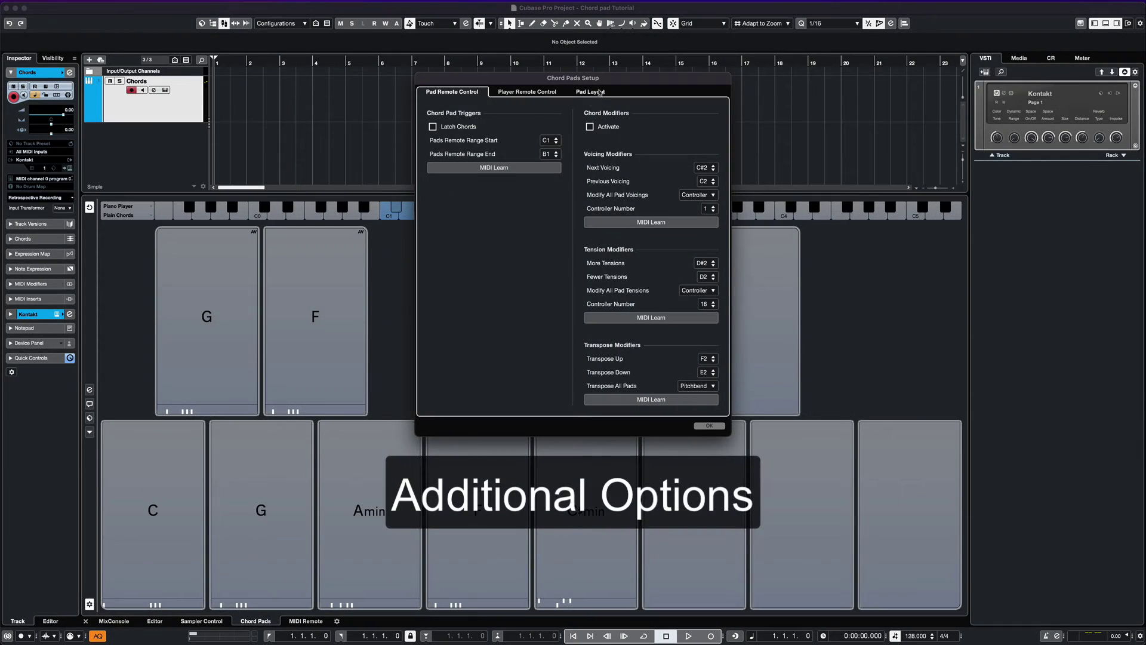
Try a 4x4 Grid pad layout, then switch back to the Keyboard layout
{"action": "left_click", "coordinate": [599, 92]}
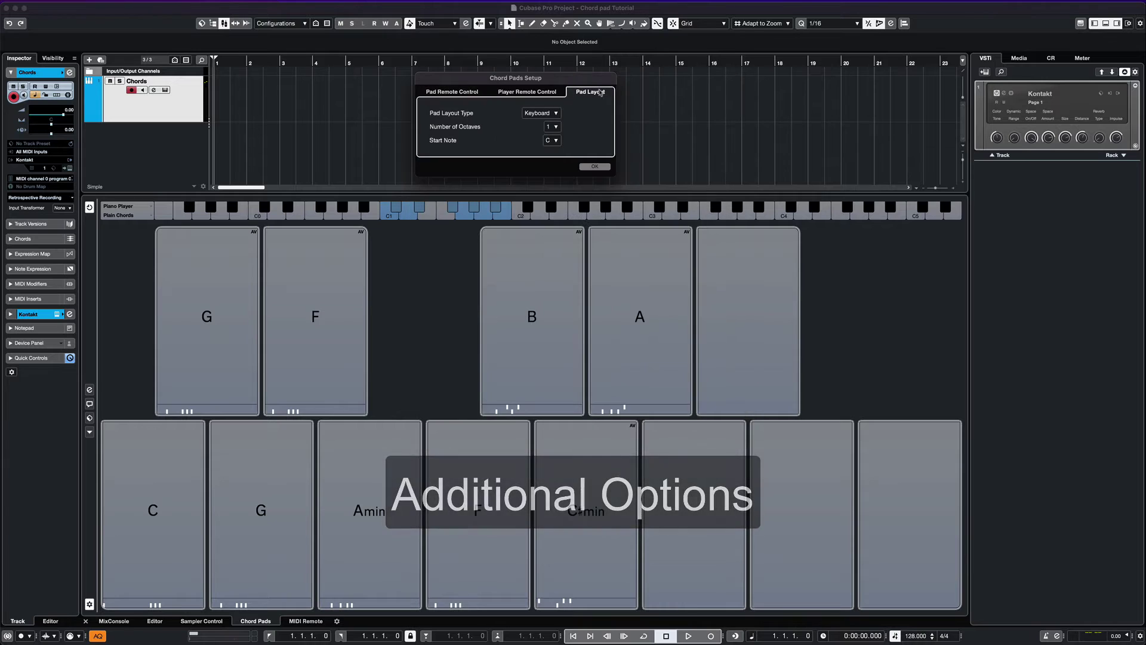
{"action": "left_click", "coordinate": [556, 114]}
{"action": "left_click", "coordinate": [549, 125]}
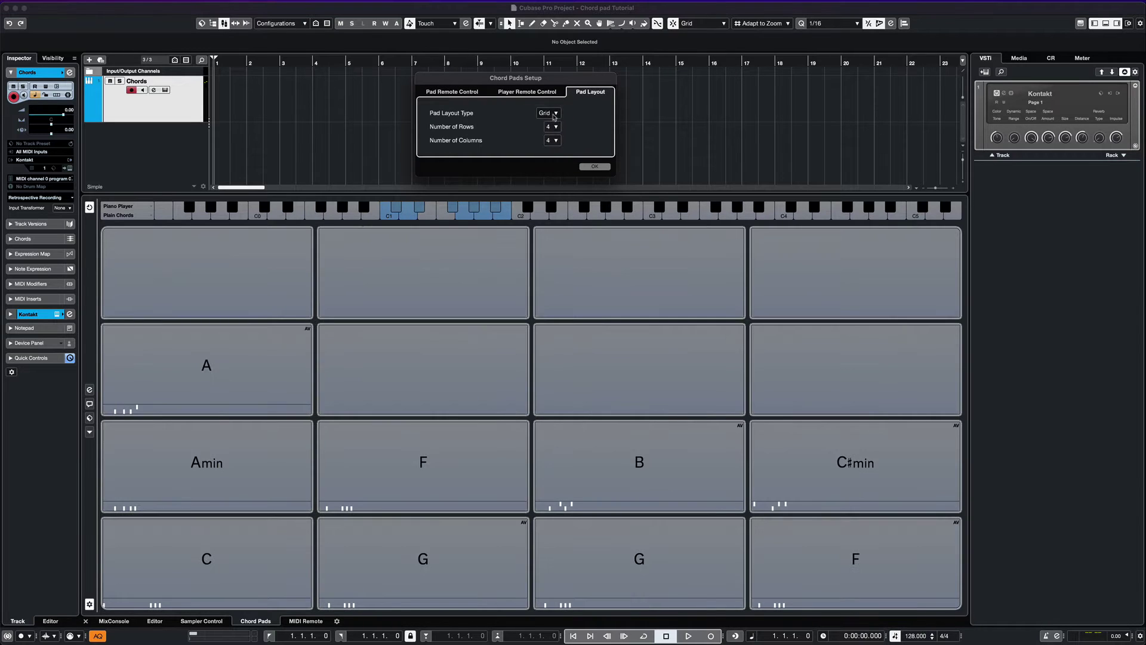
{"action": "left_click", "coordinate": [554, 114]}
{"action": "left_click", "coordinate": [550, 102]}
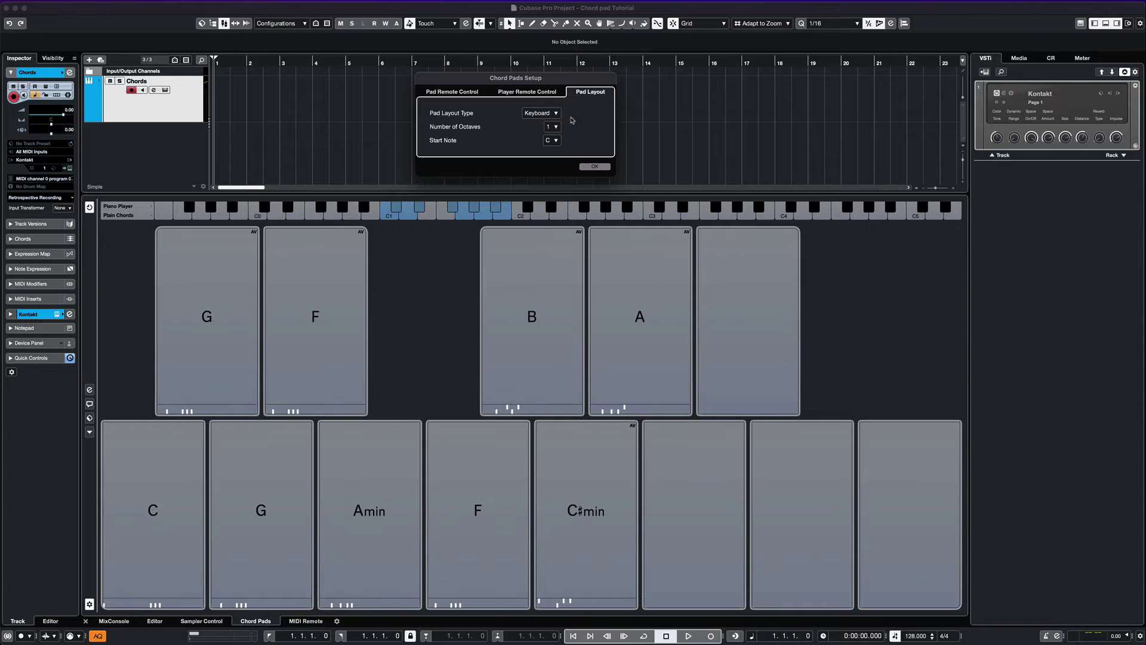
Try two octaves, then set the layout to one octave starting on C and confirm
{"action": "left_click", "coordinate": [556, 128]}
{"action": "left_click", "coordinate": [556, 137]}
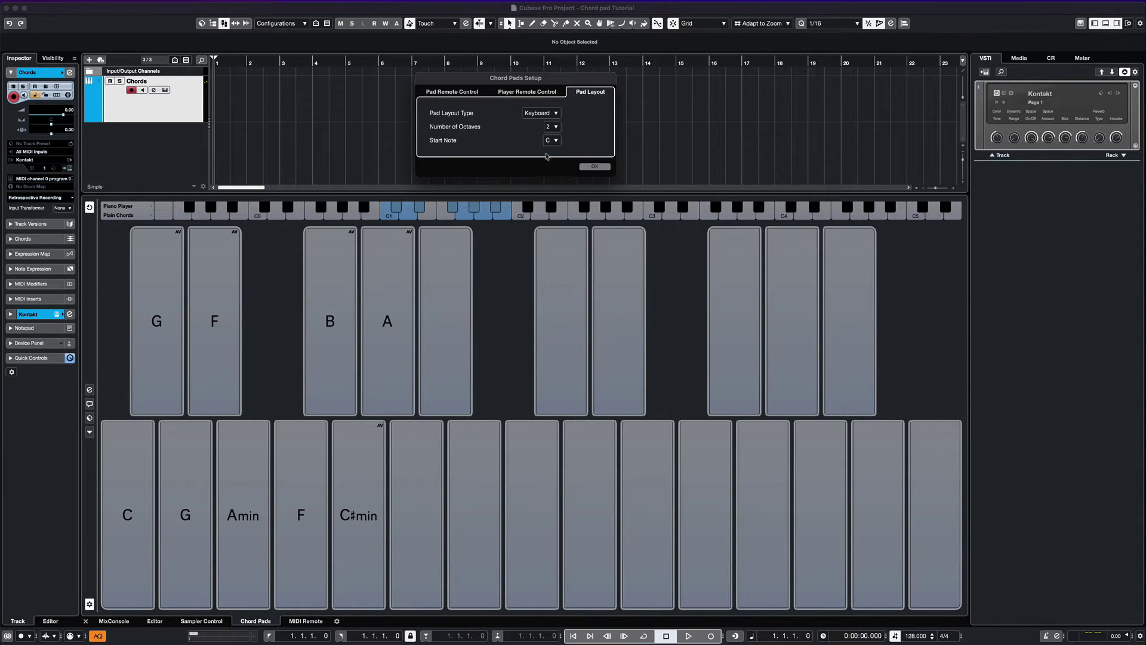
{"action": "left_click", "coordinate": [557, 127]}
{"action": "left_click", "coordinate": [550, 118]}
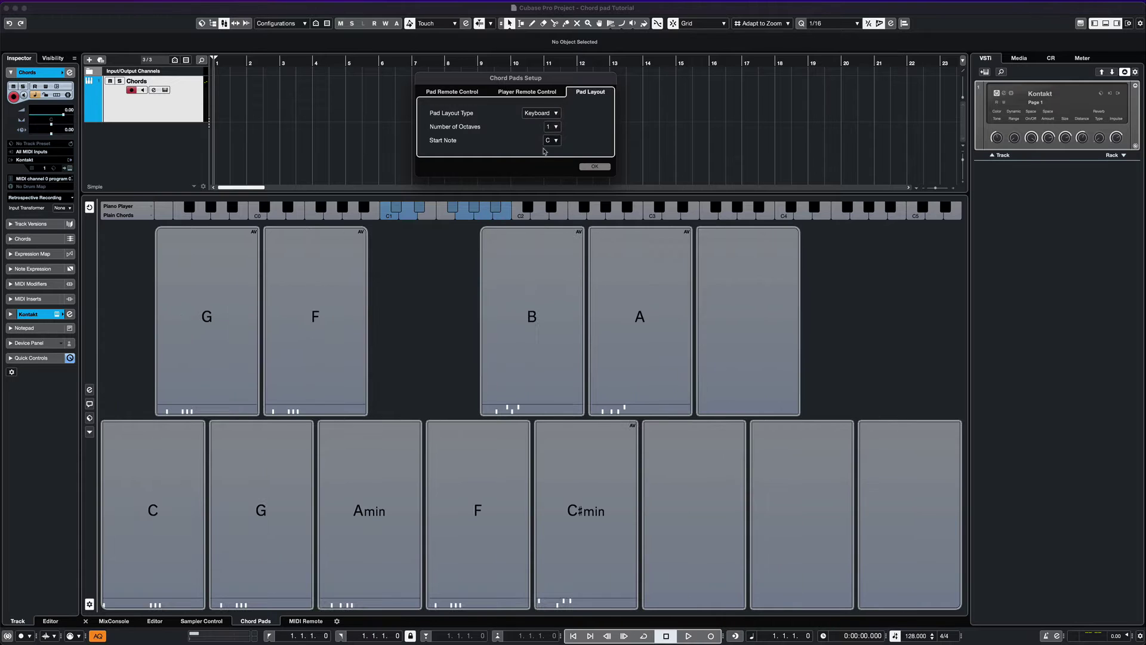
{"action": "left_click", "coordinate": [555, 142]}
{"action": "left_click", "coordinate": [574, 146]}
{"action": "left_click", "coordinate": [593, 167]}
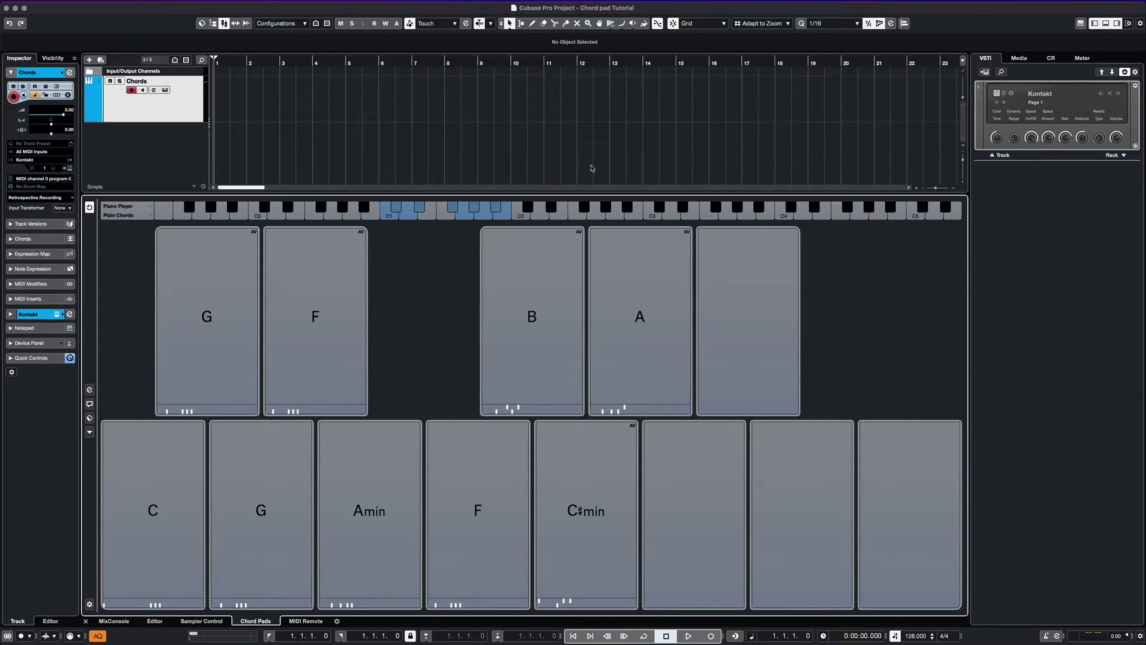
{"action": "left_click", "coordinate": [89, 603]}
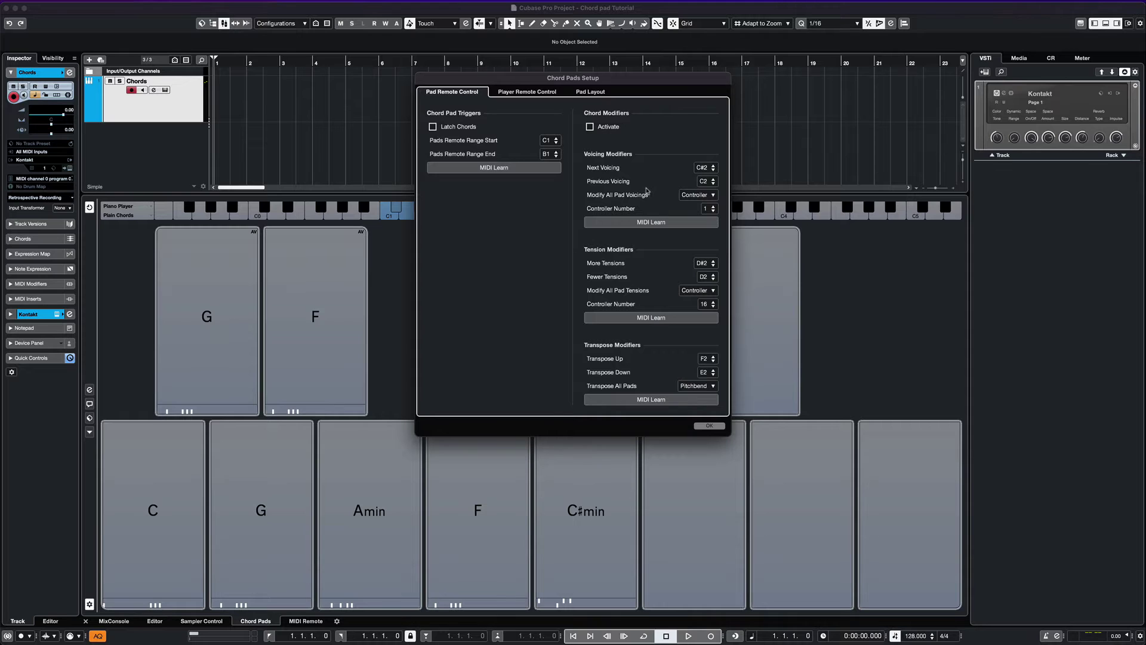
{"action": "left_click_drag", "start_coordinate": [615, 80], "coordinate": [776, 92]}
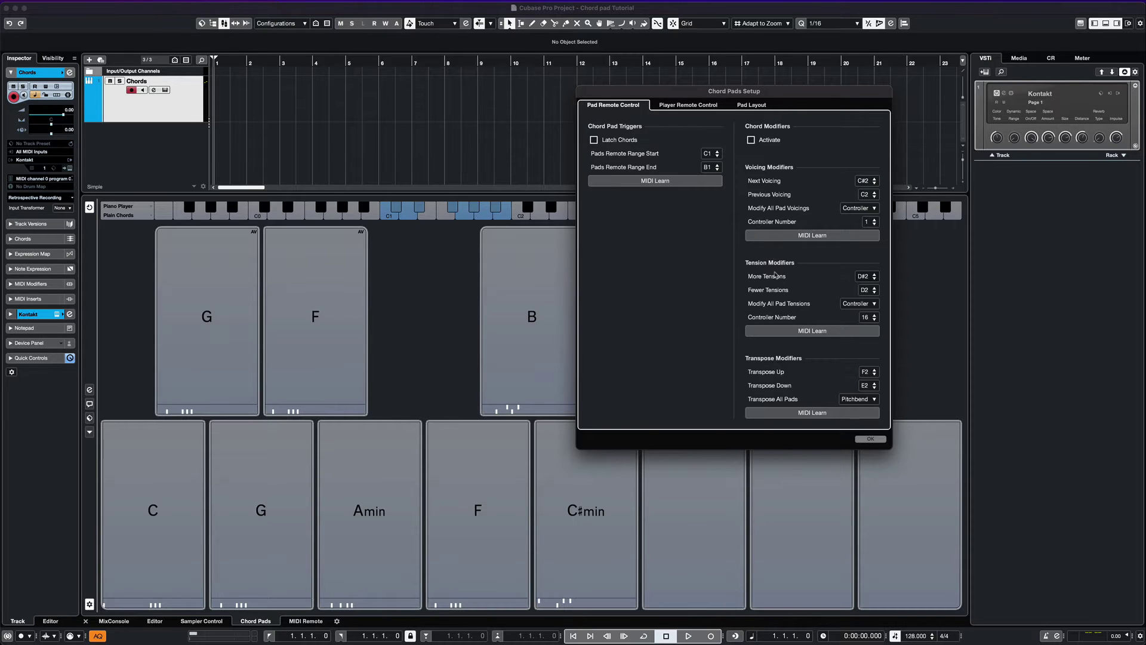
{"action": "mouse_move", "coordinate": [776, 278]}
{"action": "left_click", "coordinate": [694, 106]}
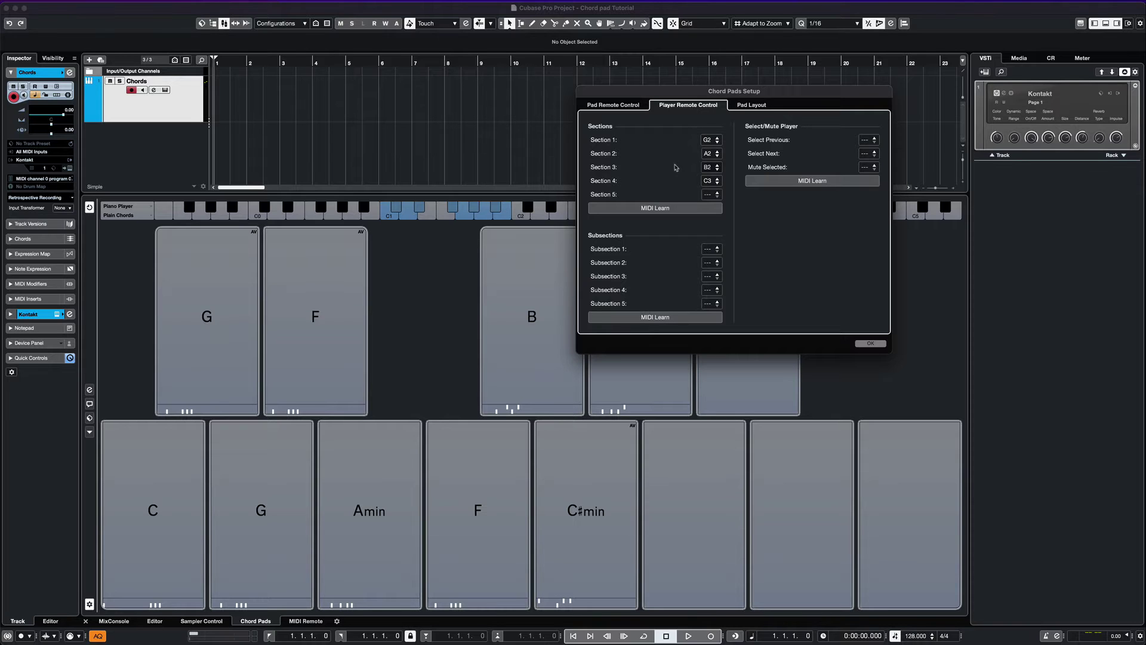
{"action": "left_click", "coordinate": [871, 344]}
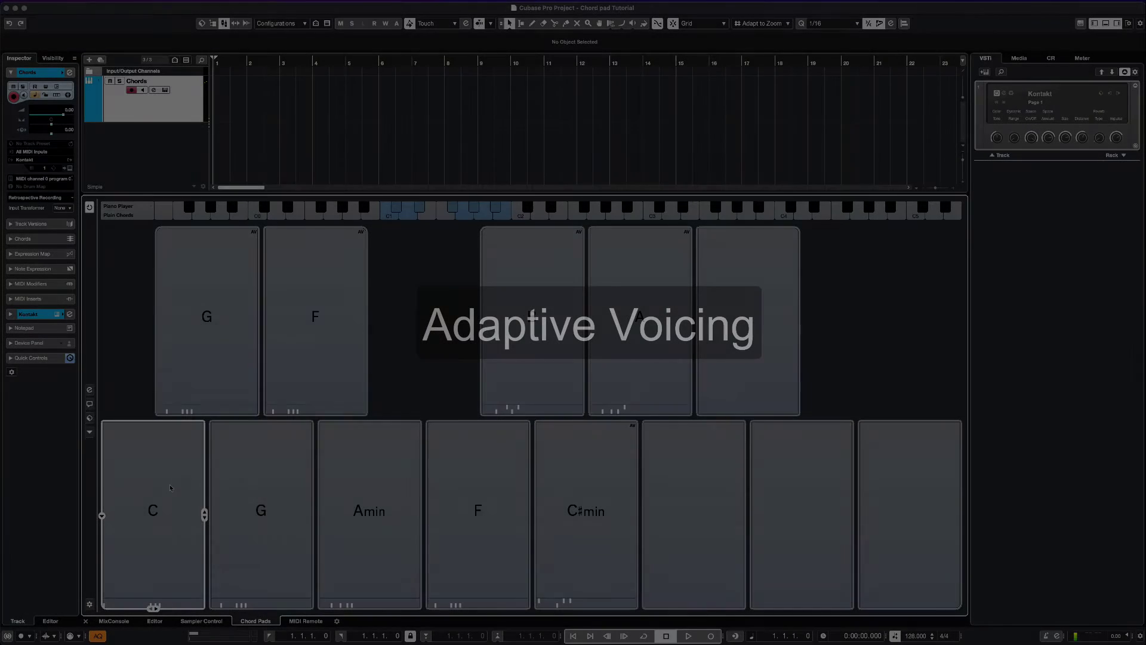
Turn on Adaptive Voicing for the C and G chord pads
{"action": "right_click", "coordinate": [170, 488]}
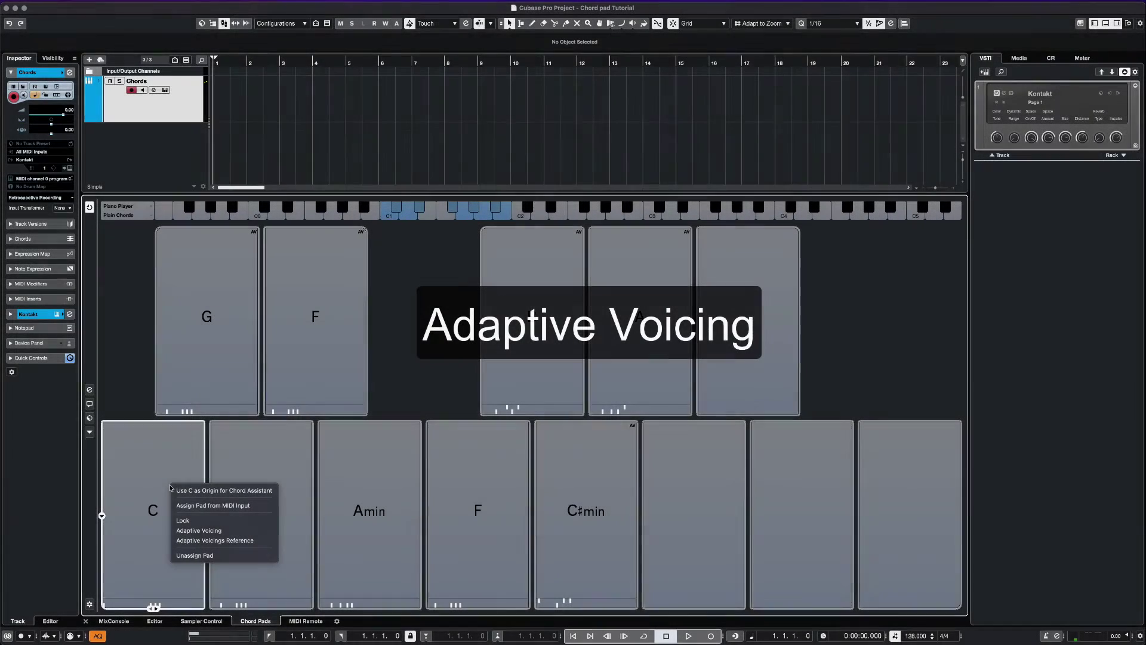
{"action": "left_click", "coordinate": [182, 530]}
{"action": "left_click", "coordinate": [269, 473]}
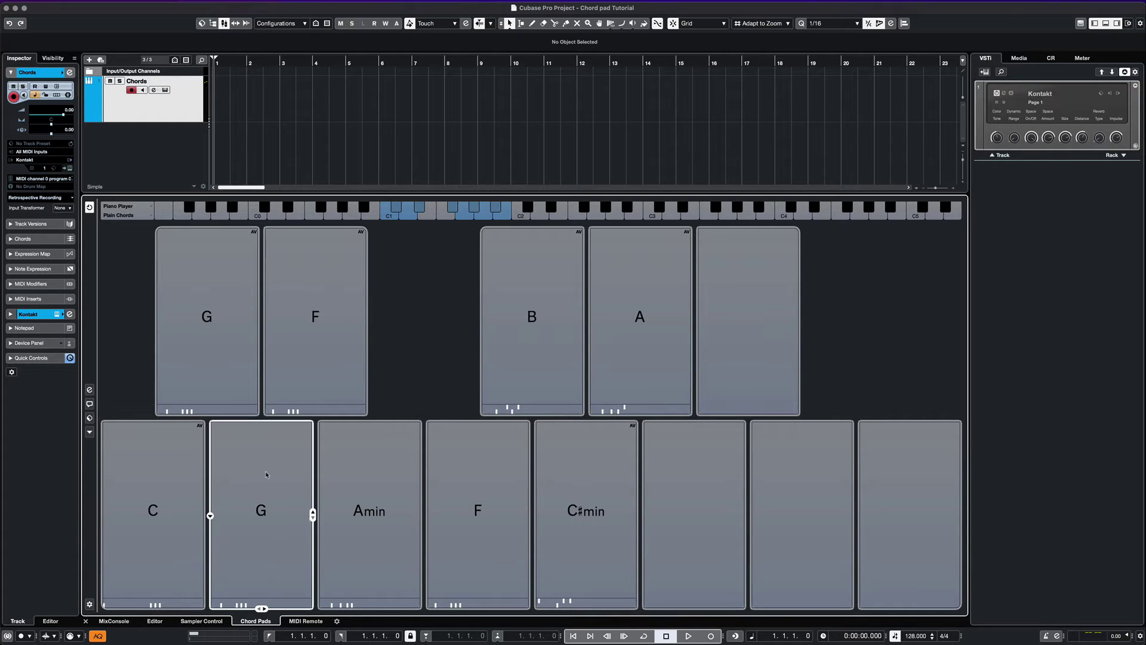
{"action": "right_click", "coordinate": [270, 468]}
{"action": "left_click", "coordinate": [281, 512]}
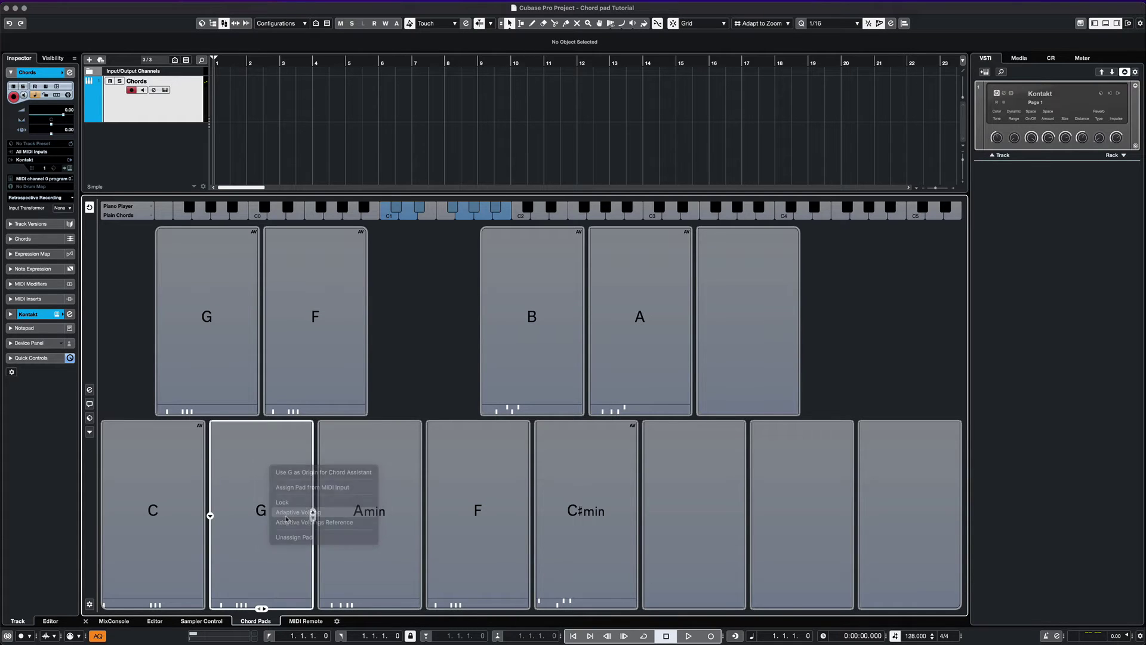
Audition the C and G chords back and forth with adaptive voicing
{"action": "left_click", "coordinate": [163, 499]}
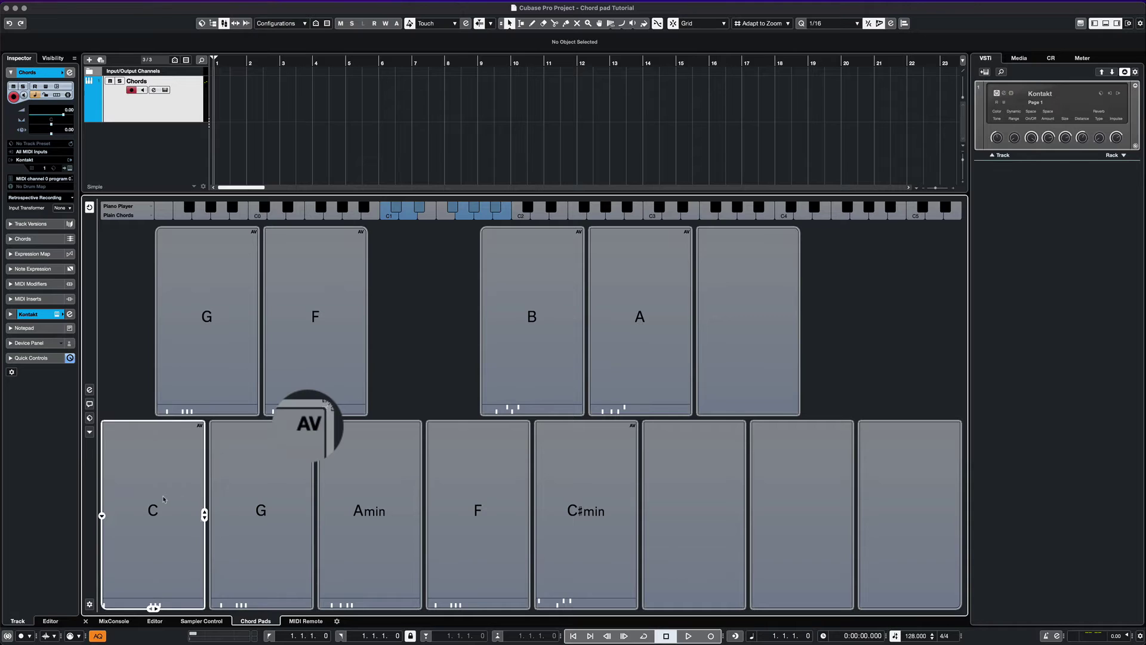
{"action": "left_click", "coordinate": [164, 499]}
{"action": "left_click", "coordinate": [230, 489]}
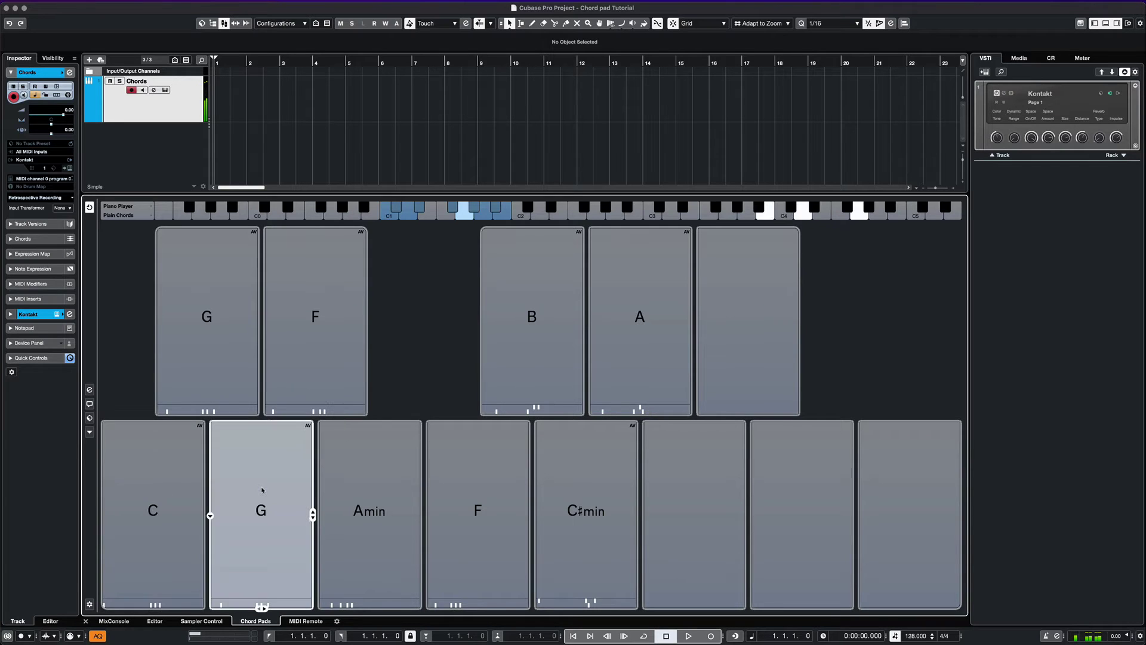
{"action": "left_click", "coordinate": [170, 476]}
{"action": "left_click", "coordinate": [171, 479]}
{"action": "left_click", "coordinate": [269, 486]}
{"action": "left_click", "coordinate": [268, 487]}
{"action": "left_click", "coordinate": [312, 514]}
{"action": "left_click", "coordinate": [312, 515]}
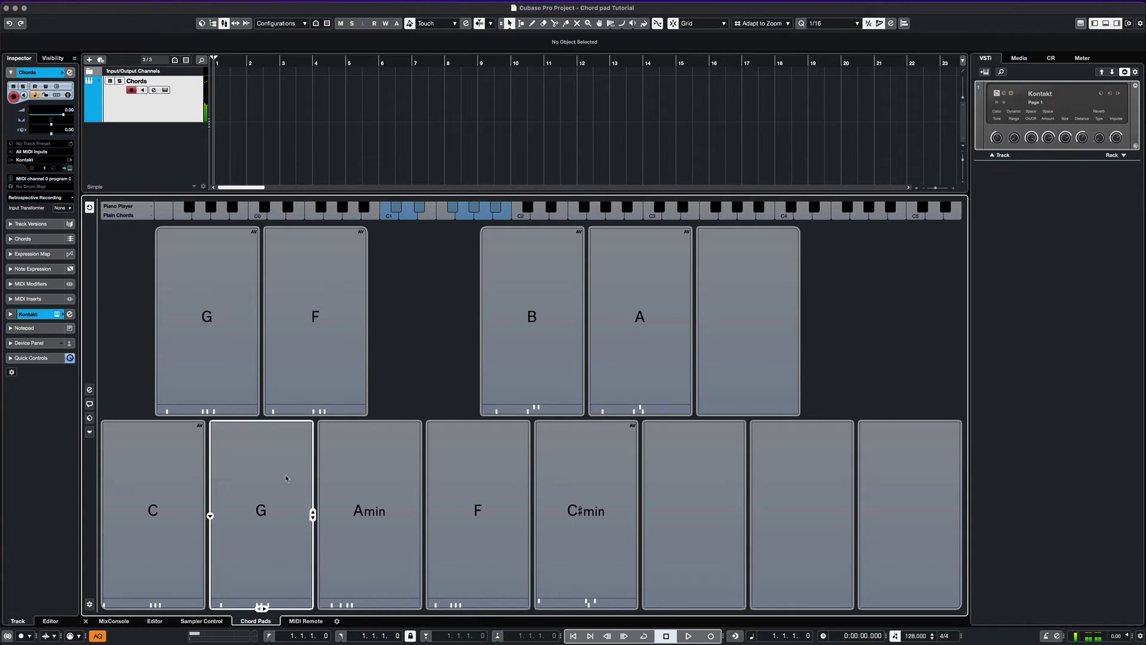
{"action": "left_click", "coordinate": [168, 479]}
{"action": "left_click", "coordinate": [241, 481]}
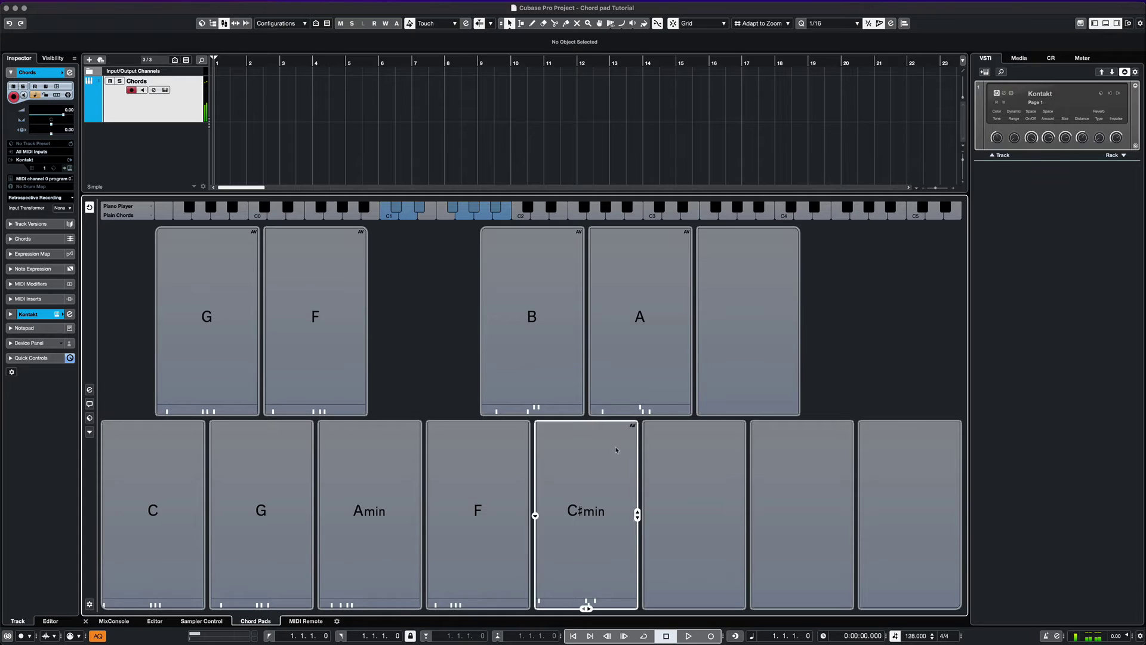
Turn off adaptive voicing on the C♯min pad and lock the C pad
{"action": "right_click", "coordinate": [634, 427]}
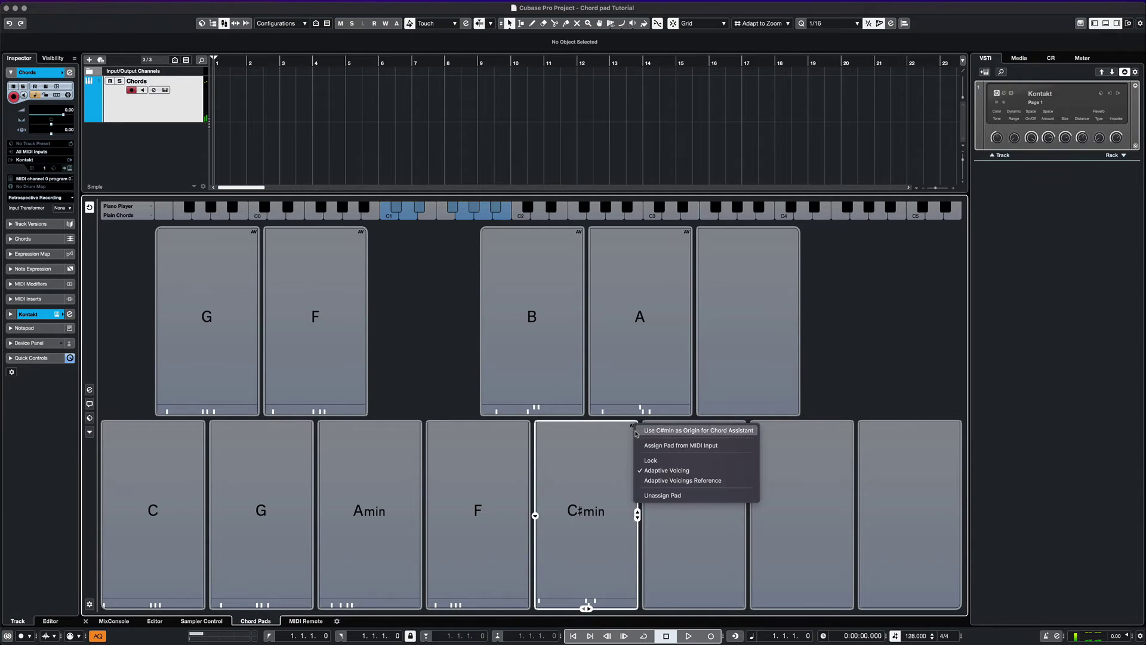
{"action": "left_click", "coordinate": [646, 469]}
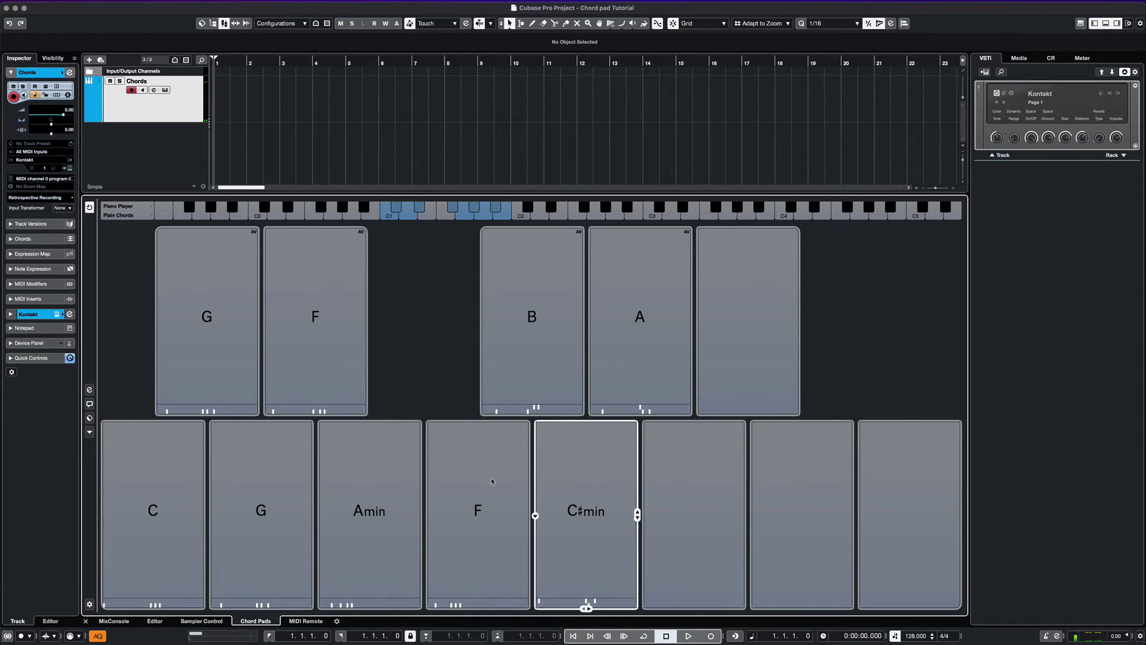
{"action": "right_click", "coordinate": [148, 479]}
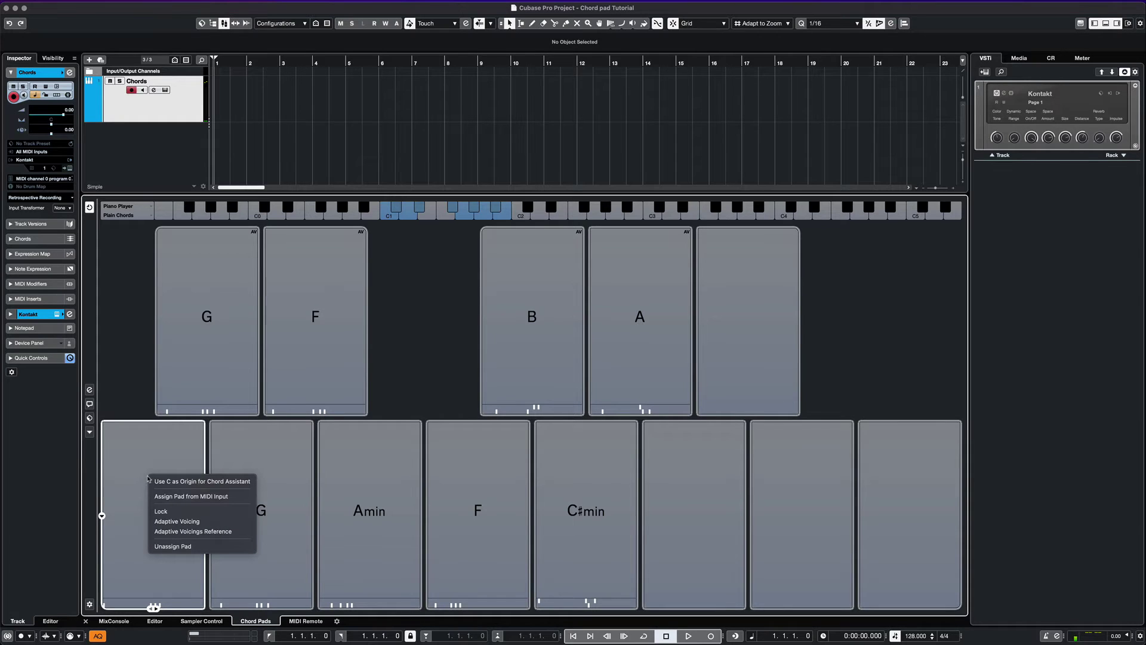
{"action": "left_click", "coordinate": [169, 516]}
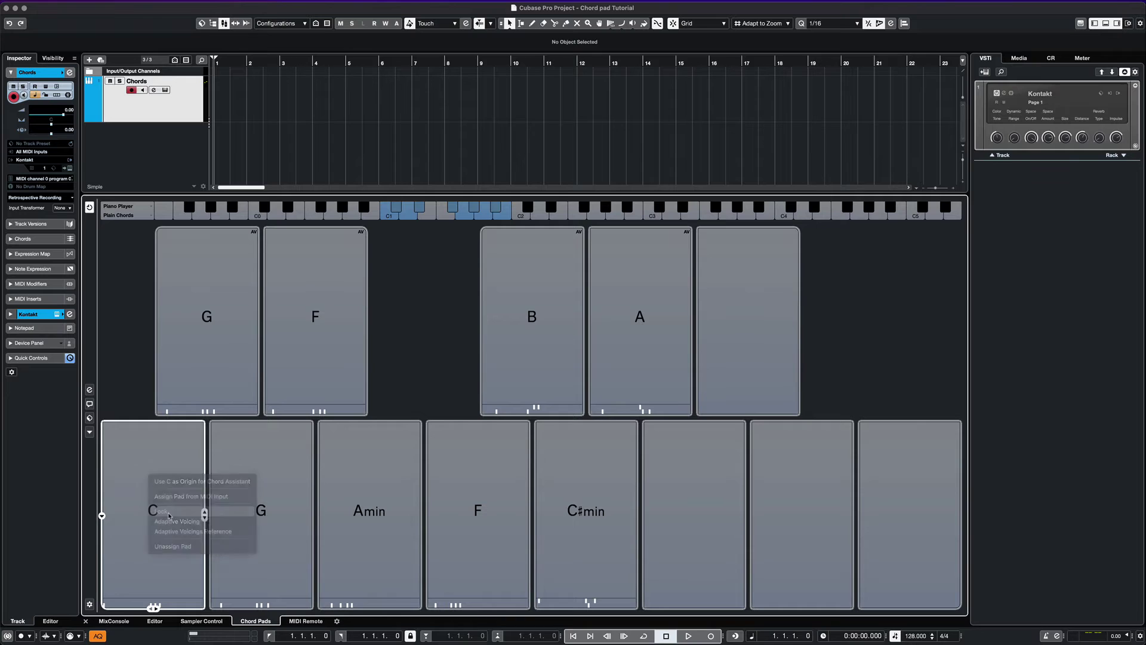
{"action": "right_click", "coordinate": [170, 488]}
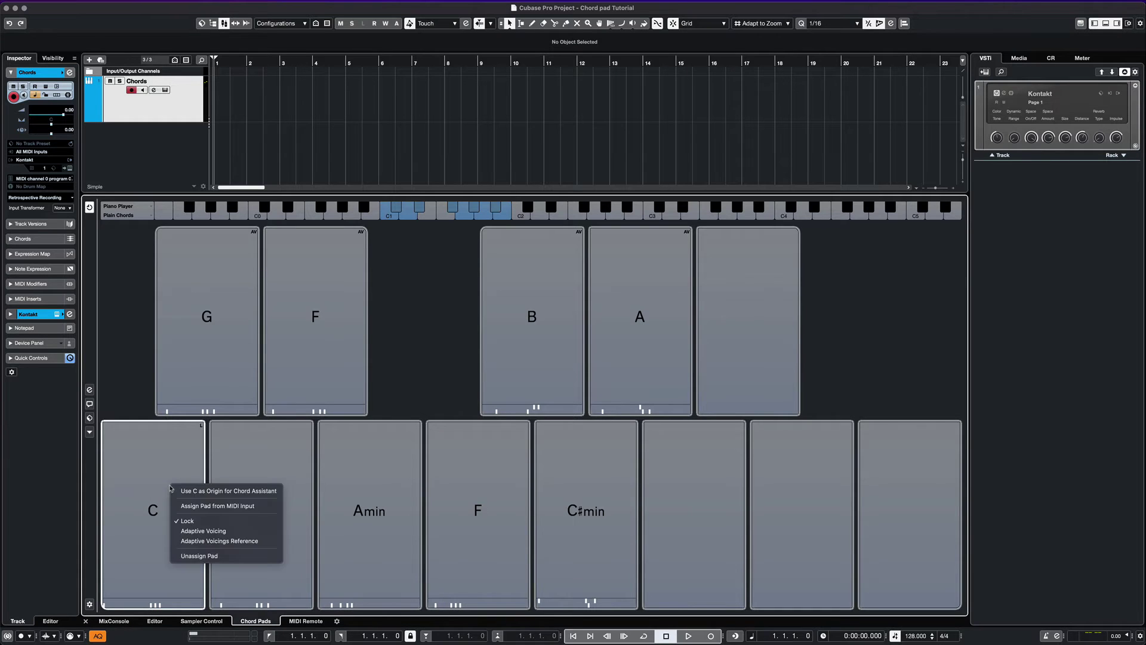
{"action": "left_click", "coordinate": [179, 521]}
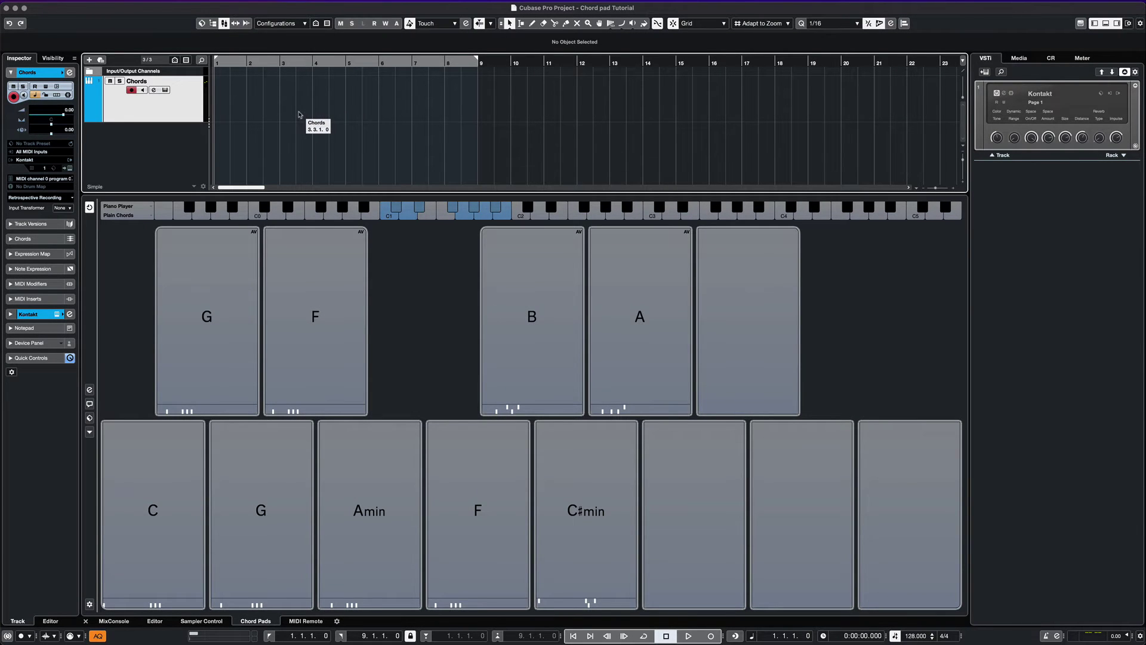
Record the C, G, Amin, F pad progression into a new Chords part from bar 1
{"action": "key", "text": "KP_Multiply"}
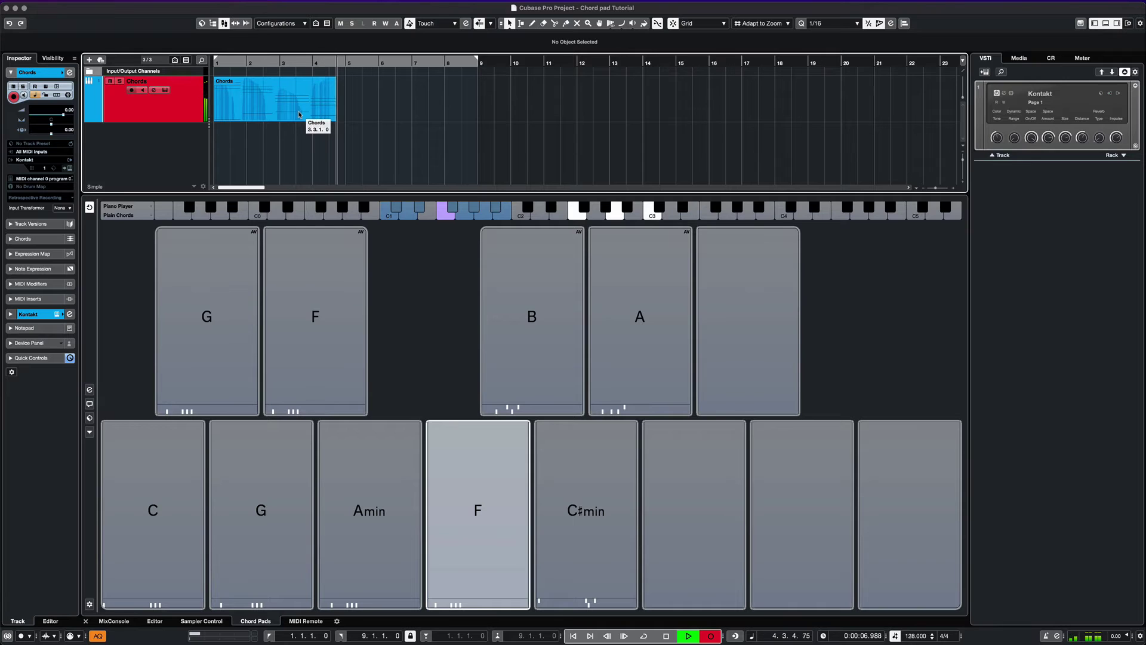
{"action": "key", "text": "space"}
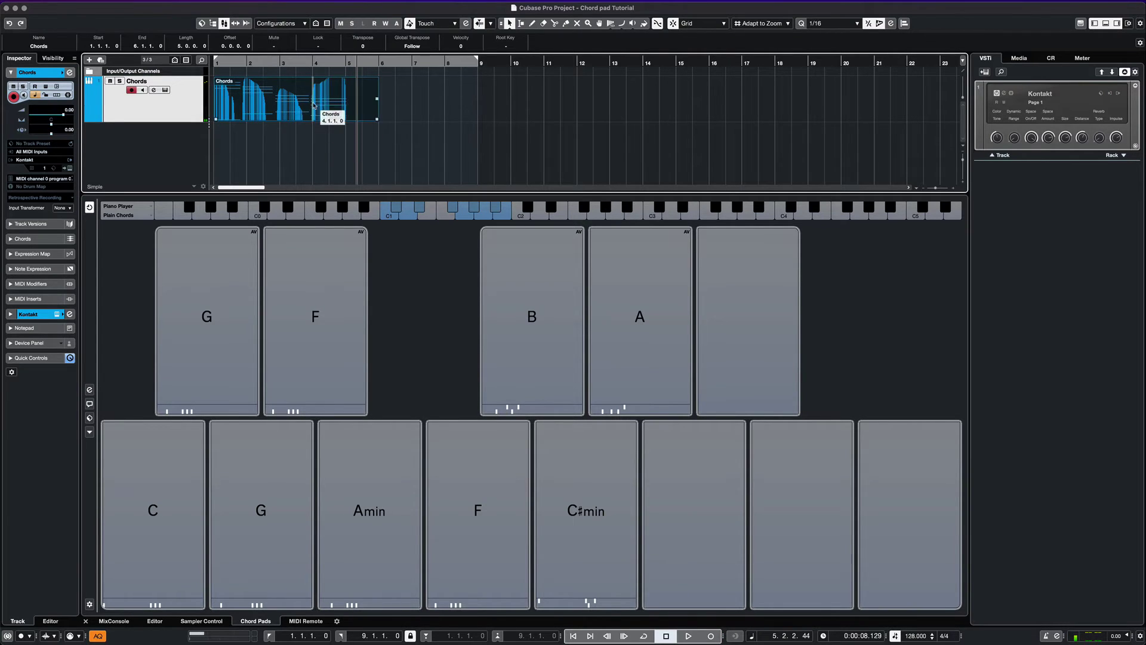
Open the recorded chords in the Key Editor, zoom in and play them back
{"action": "key", "text": "Return"}
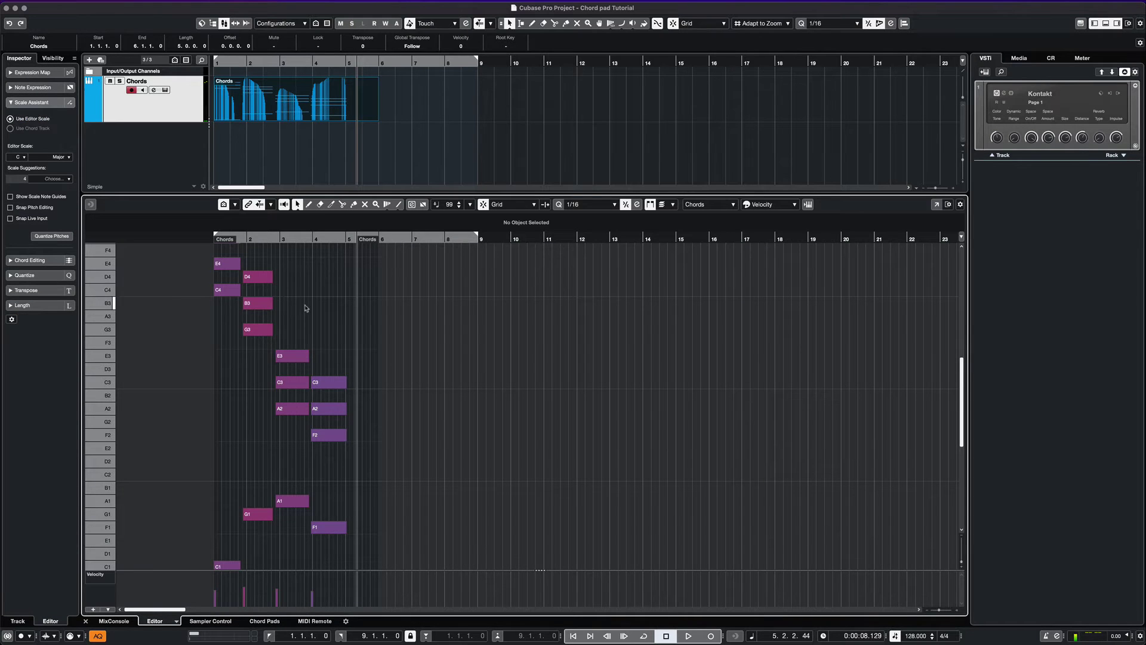
{"action": "key", "text": "h"}
{"action": "key", "text": "h"}
{"action": "key", "text": "h"}
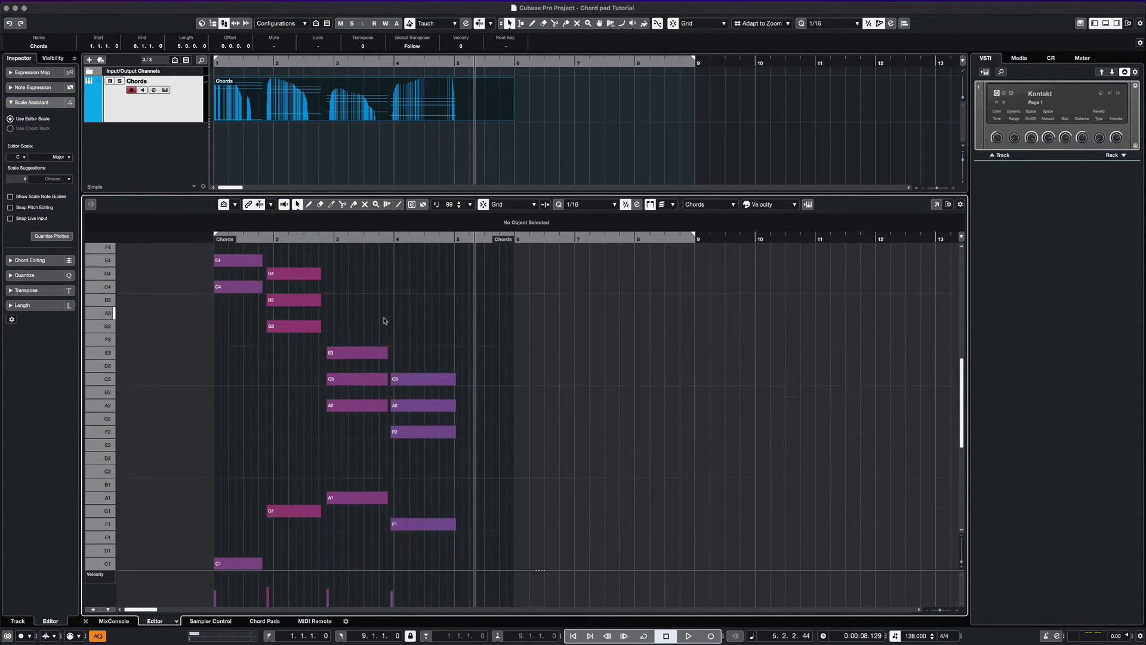
{"action": "key", "text": "h"}
{"action": "scroll", "coordinate": [455, 327], "scroll_direction": "down", "scroll_amount": 5}
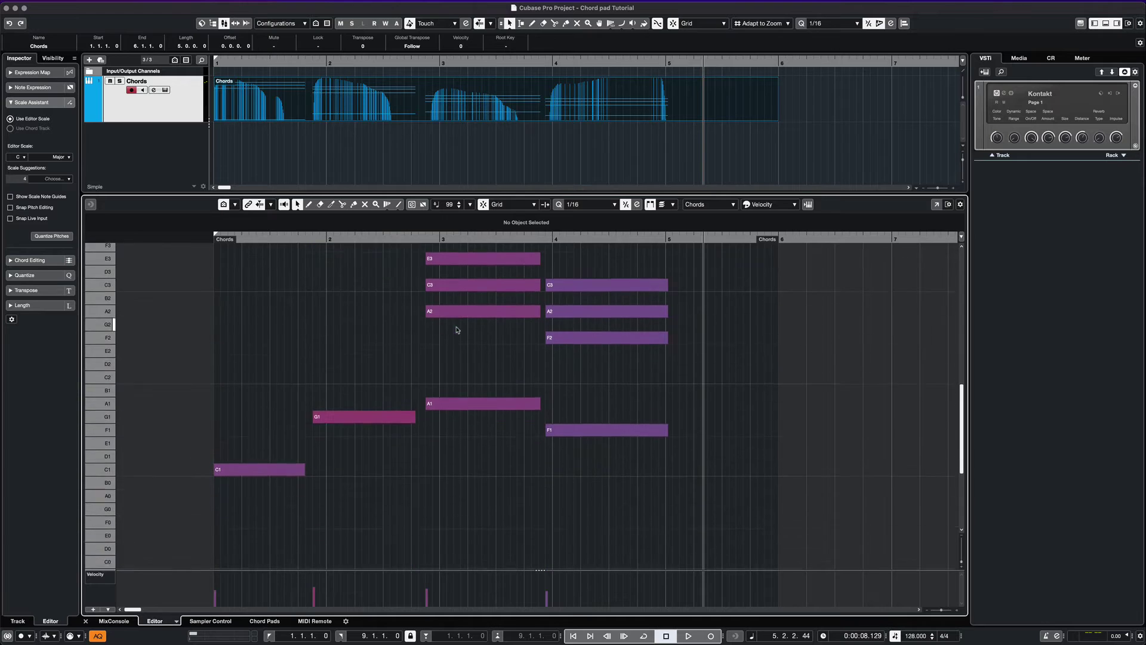
{"action": "scroll", "coordinate": [457, 328], "scroll_direction": "up", "scroll_amount": 4}
{"action": "key", "text": "Home"}
{"action": "key", "text": "space"}
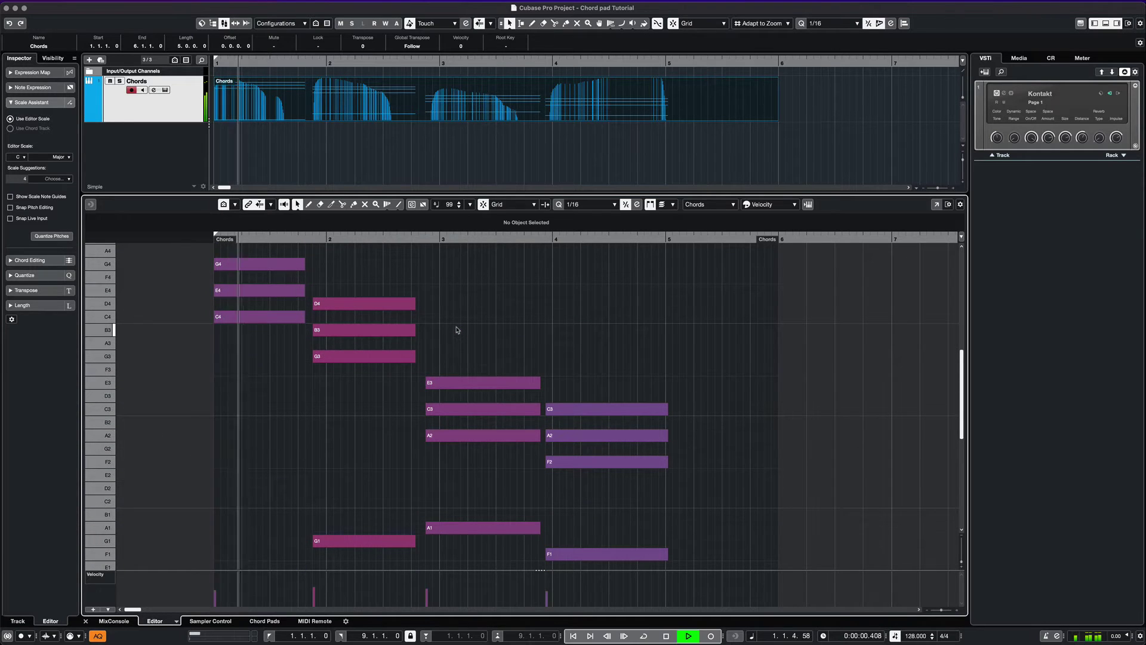
{"action": "key", "text": "space"}
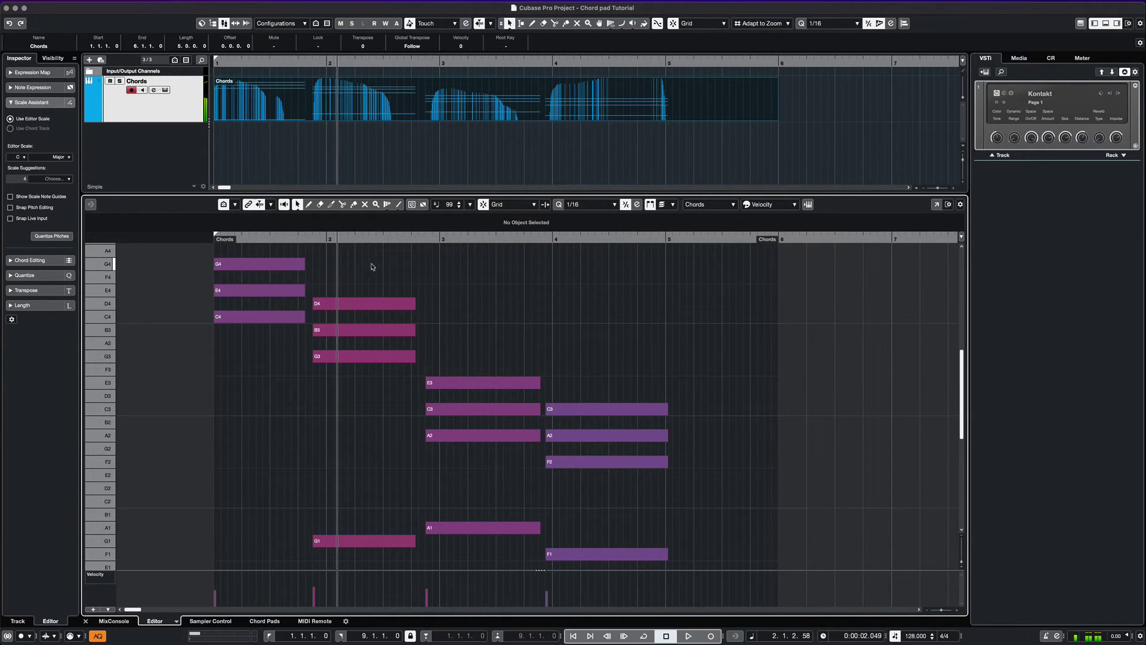
Align the chords to bars 2–4, end the F chord at bar 5, trim the part there
{"action": "left_click_drag", "start_coordinate": [367, 263], "coordinate": [659, 550]}
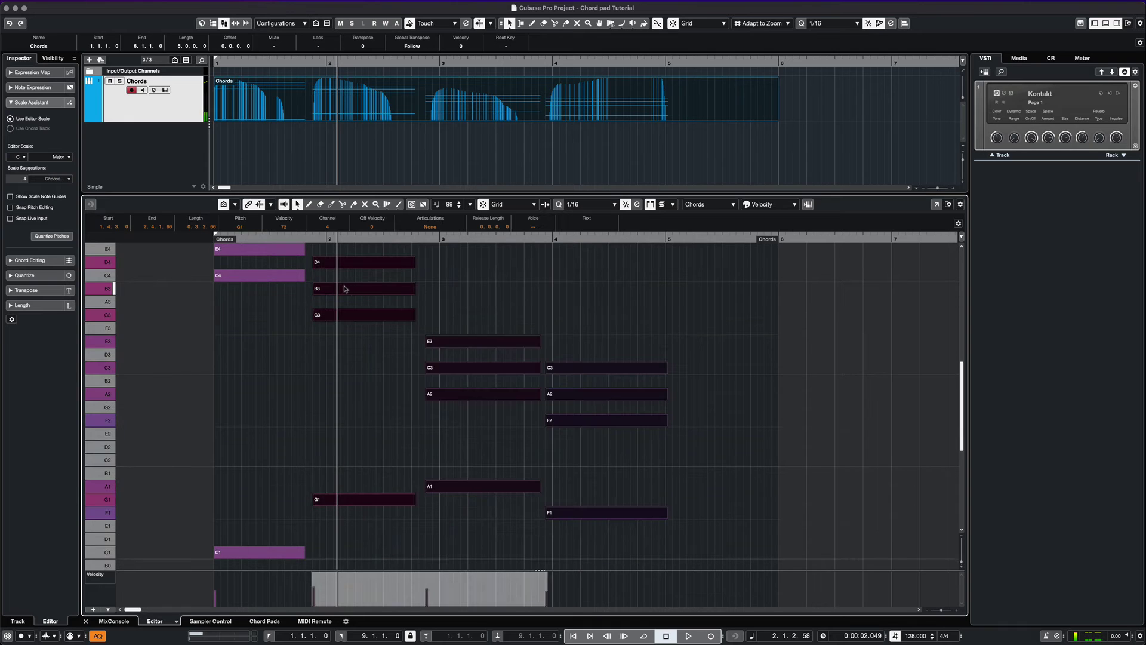
{"action": "left_click_drag", "start_coordinate": [345, 289], "coordinate": [359, 289]}
{"action": "left_click", "coordinate": [474, 311]}
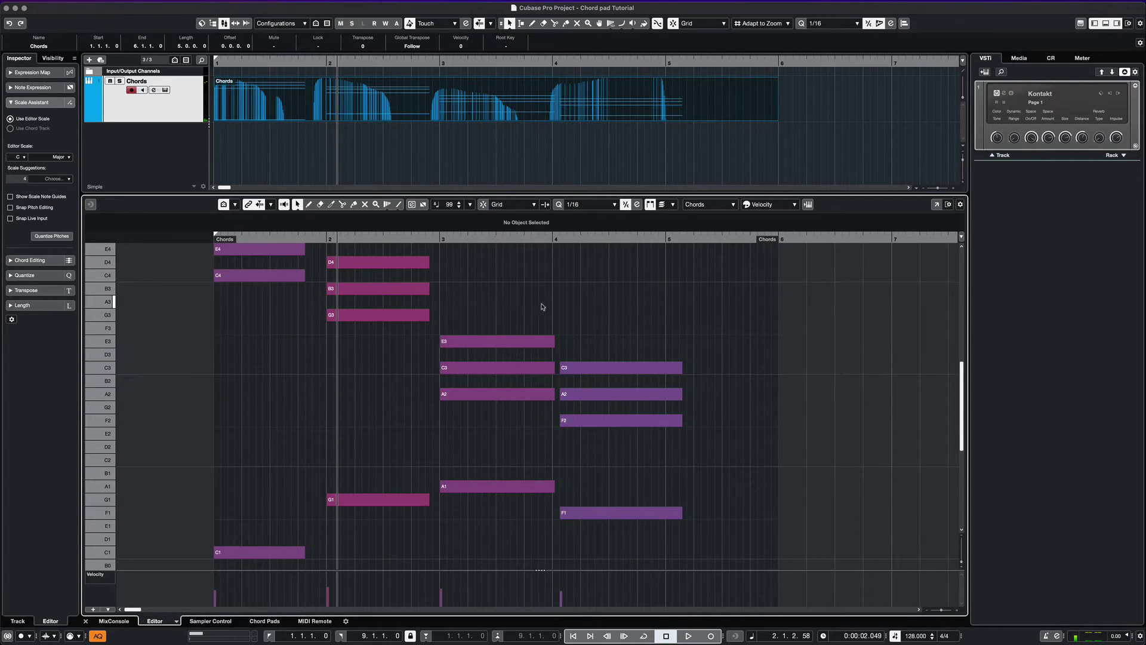
{"action": "left_click_drag", "start_coordinate": [503, 296], "coordinate": [543, 484]}
{"action": "left_click_drag", "start_coordinate": [587, 325], "coordinate": [606, 553]}
{"action": "scroll", "coordinate": [608, 449], "scroll_direction": "down", "scroll_amount": 3}
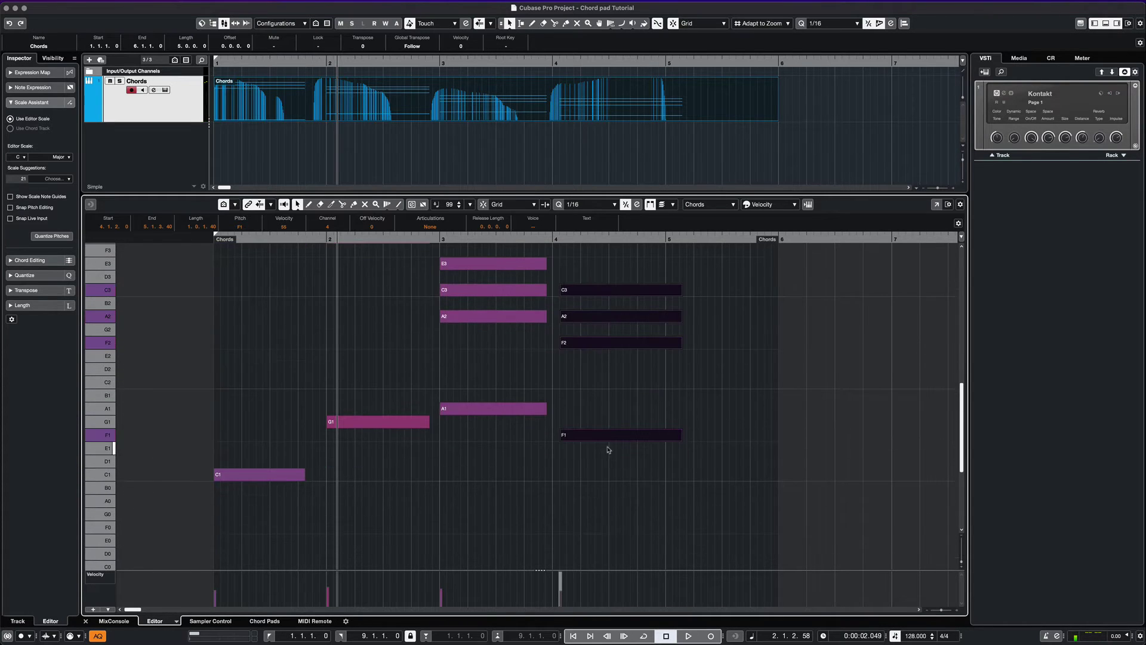
{"action": "left_click_drag", "start_coordinate": [582, 436], "coordinate": [575, 436]}
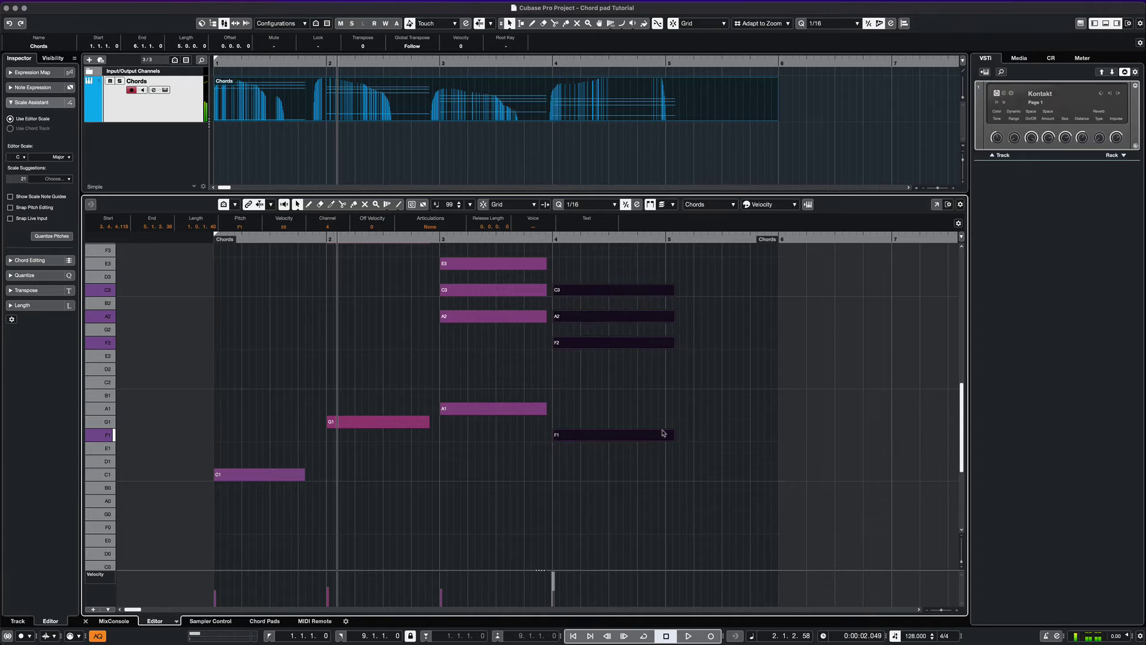
{"action": "left_click_drag", "start_coordinate": [672, 431], "coordinate": [661, 434]}
{"action": "left_click", "coordinate": [691, 441]}
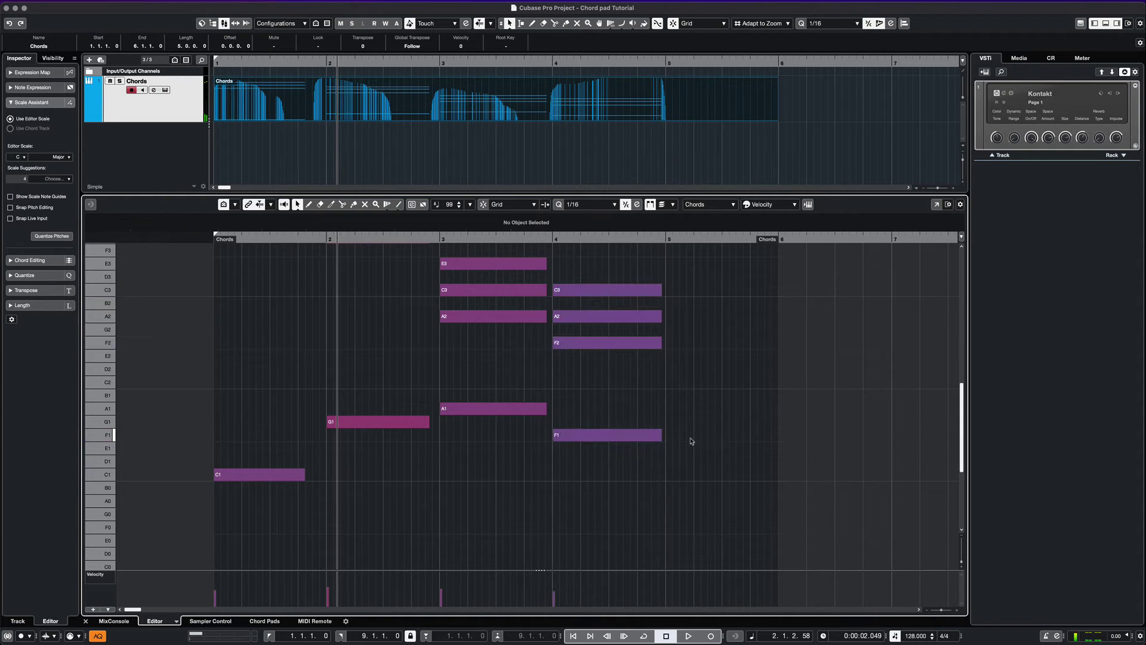
{"action": "left_click_drag", "start_coordinate": [773, 118], "coordinate": [666, 119]}
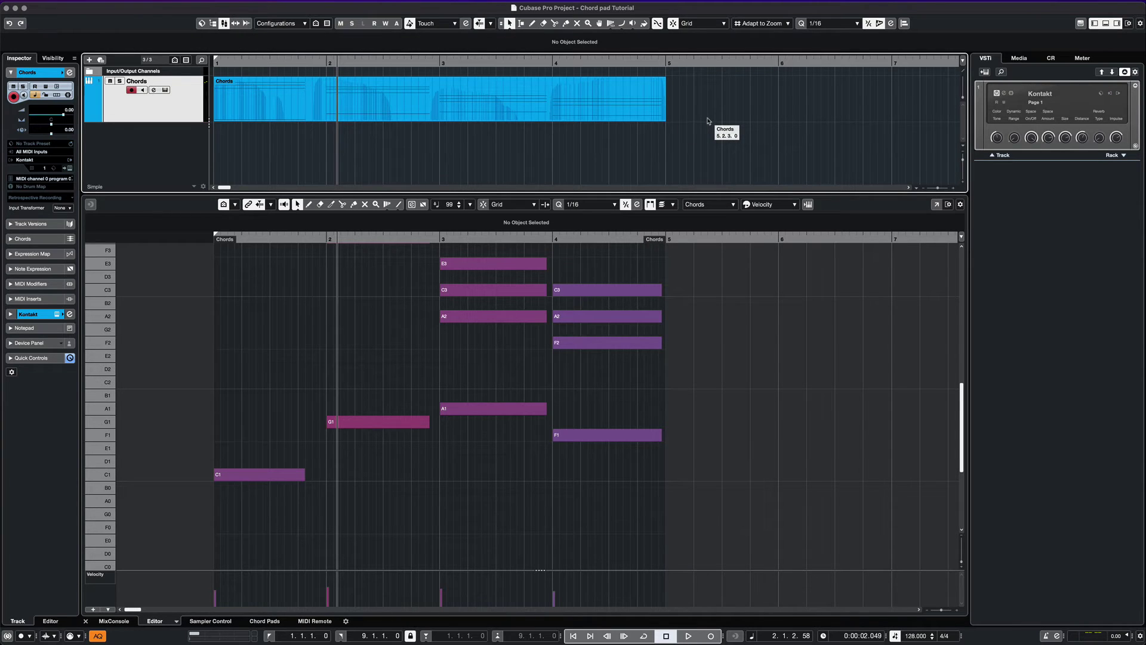
Set the right locator to bar 5, enable Cycle, and play the progression from the start
{"action": "key", "text": "g"}
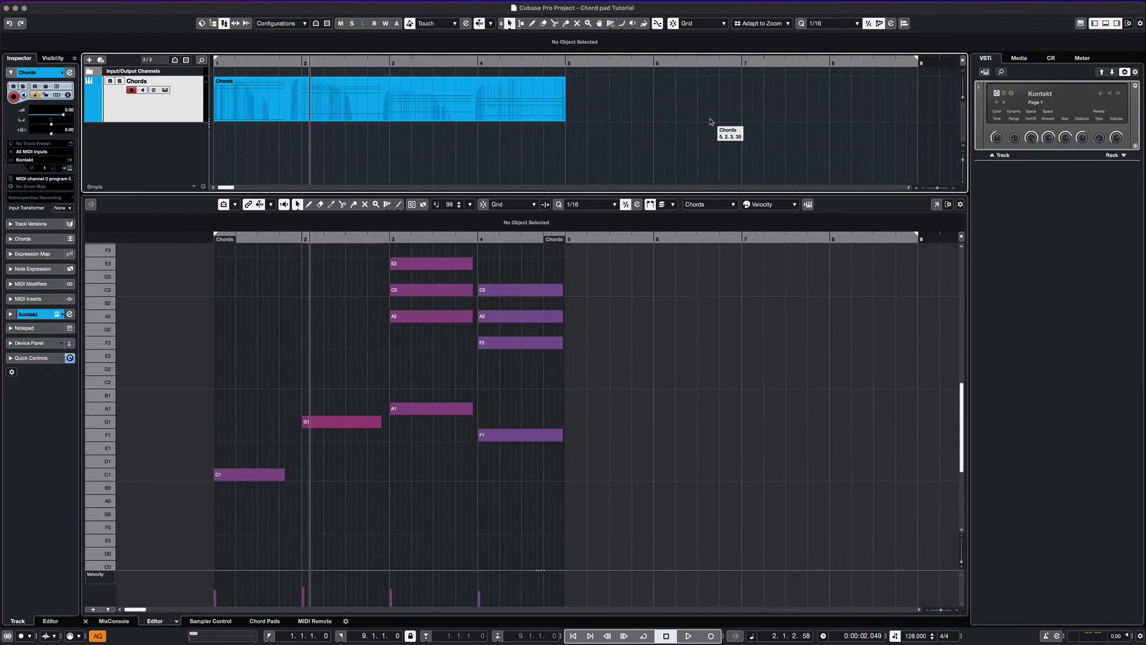
{"action": "left_click_drag", "start_coordinate": [754, 60], "coordinate": [485, 62]}
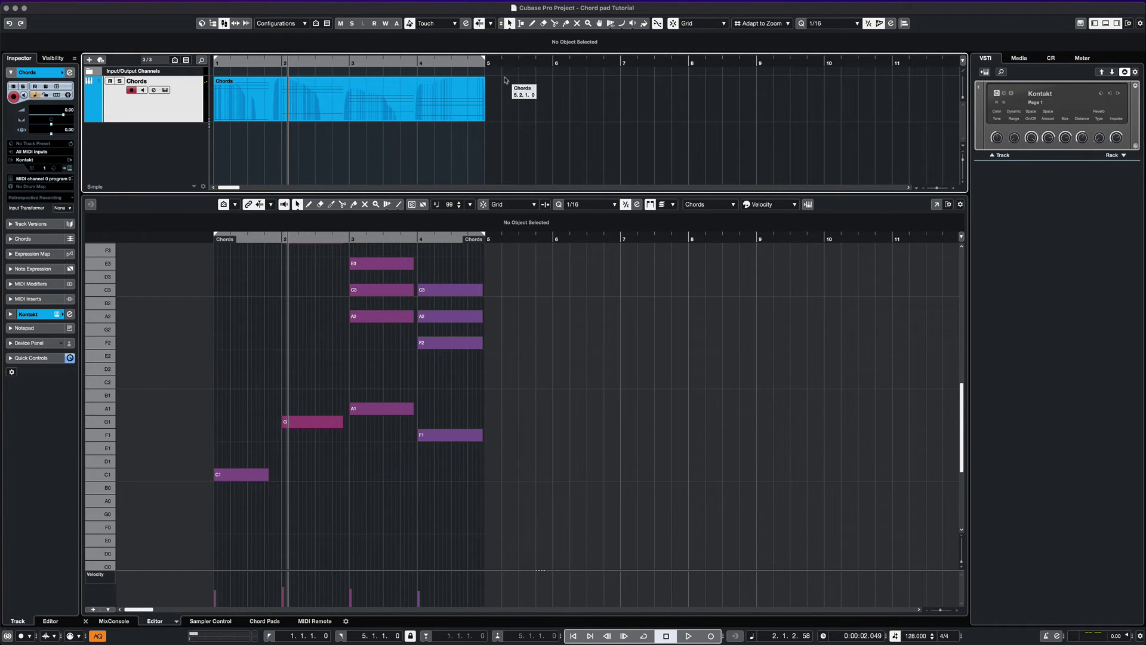
{"action": "key", "text": "slash"}
{"action": "key", "text": "Home"}
{"action": "key", "text": "space"}
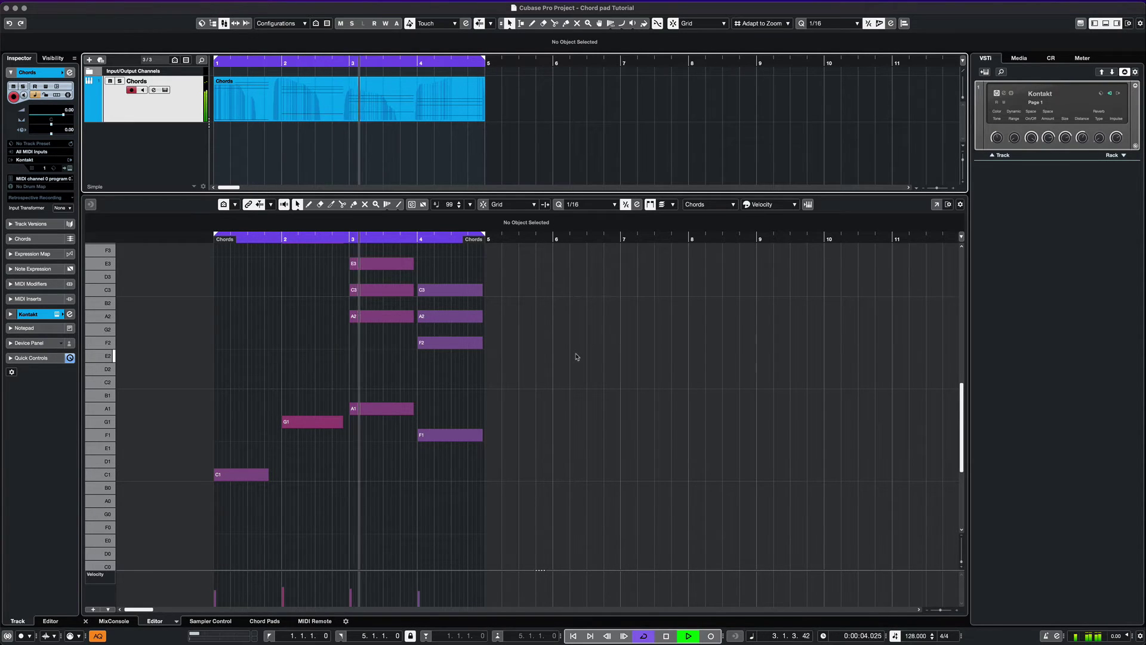
{"action": "scroll", "coordinate": [577, 356], "scroll_direction": "up", "scroll_amount": 4}
{"action": "scroll", "coordinate": [576, 356], "scroll_direction": "up", "scroll_amount": 1}
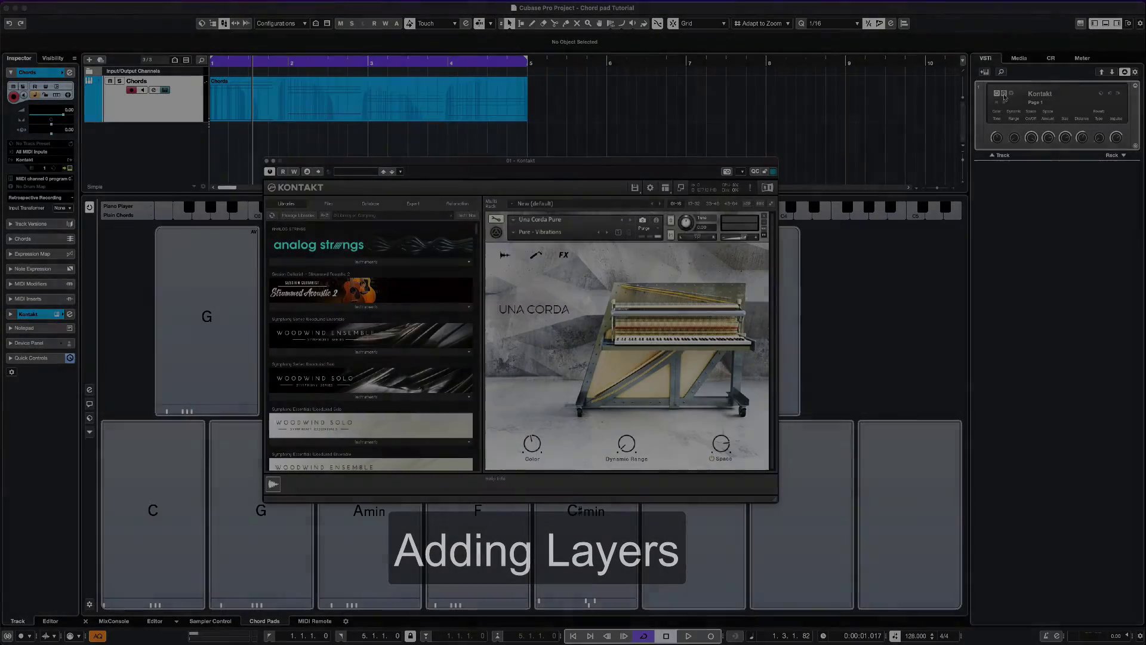
Load NOIRE Pure.nki from the Noire library into Kontakt
{"action": "scroll", "coordinate": [369, 369], "scroll_direction": "down", "scroll_amount": 5}
{"action": "scroll", "coordinate": [369, 368], "scroll_direction": "down", "scroll_amount": 15}
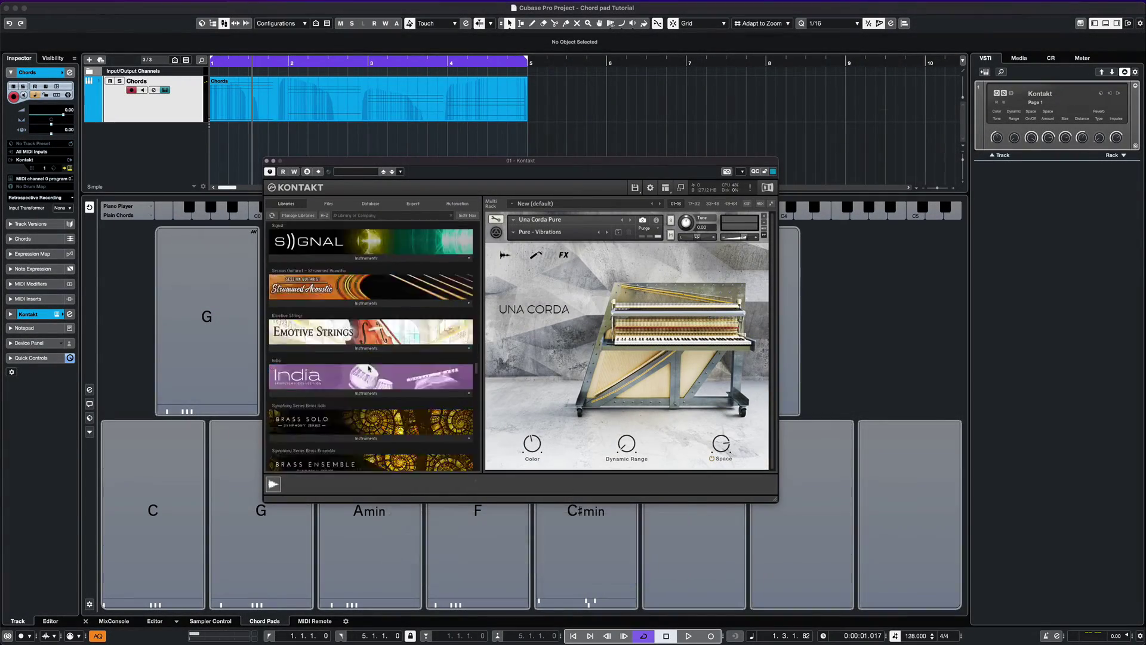
{"action": "left_click", "coordinate": [378, 402]}
{"action": "double_click", "coordinate": [298, 421]}
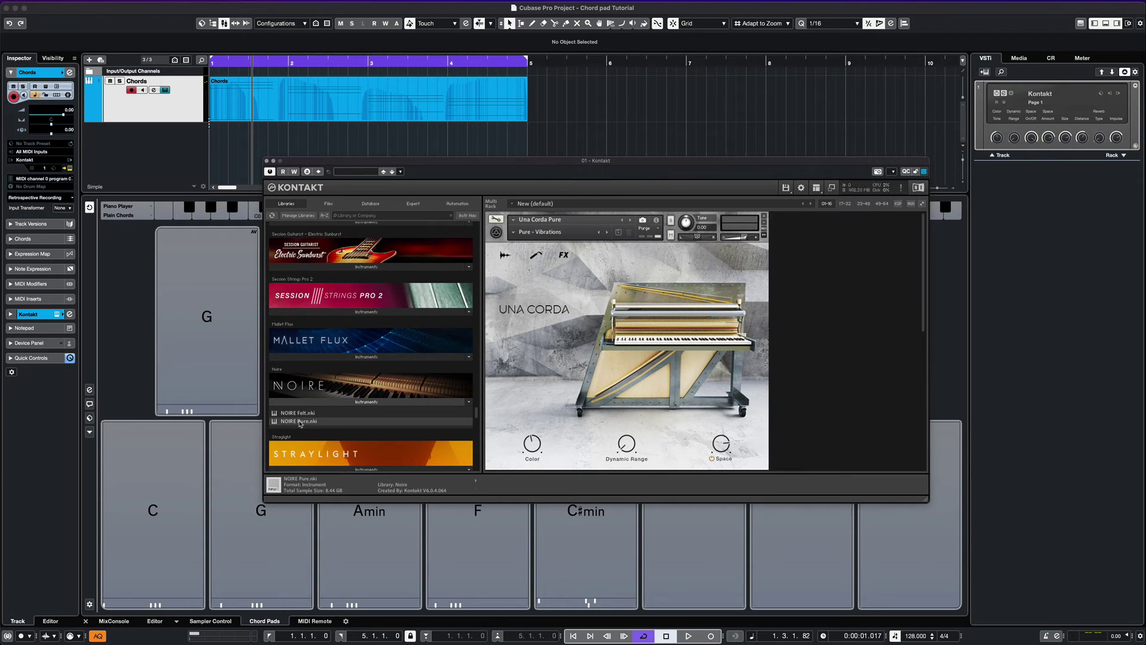
Add a new MIDI track named 'Keys'
{"action": "scroll", "coordinate": [569, 345], "scroll_direction": "down", "scroll_amount": 4}
{"action": "scroll", "coordinate": [569, 345], "scroll_direction": "down", "scroll_amount": 2}
{"action": "right_click", "coordinate": [156, 144]}
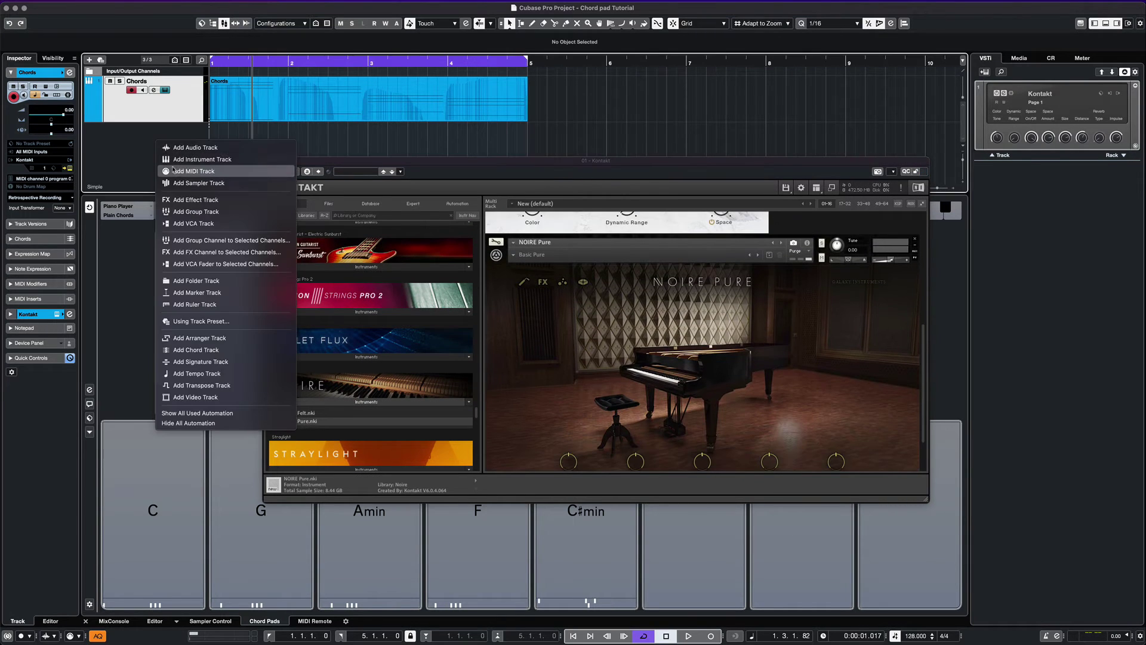
{"action": "left_click", "coordinate": [176, 171]}
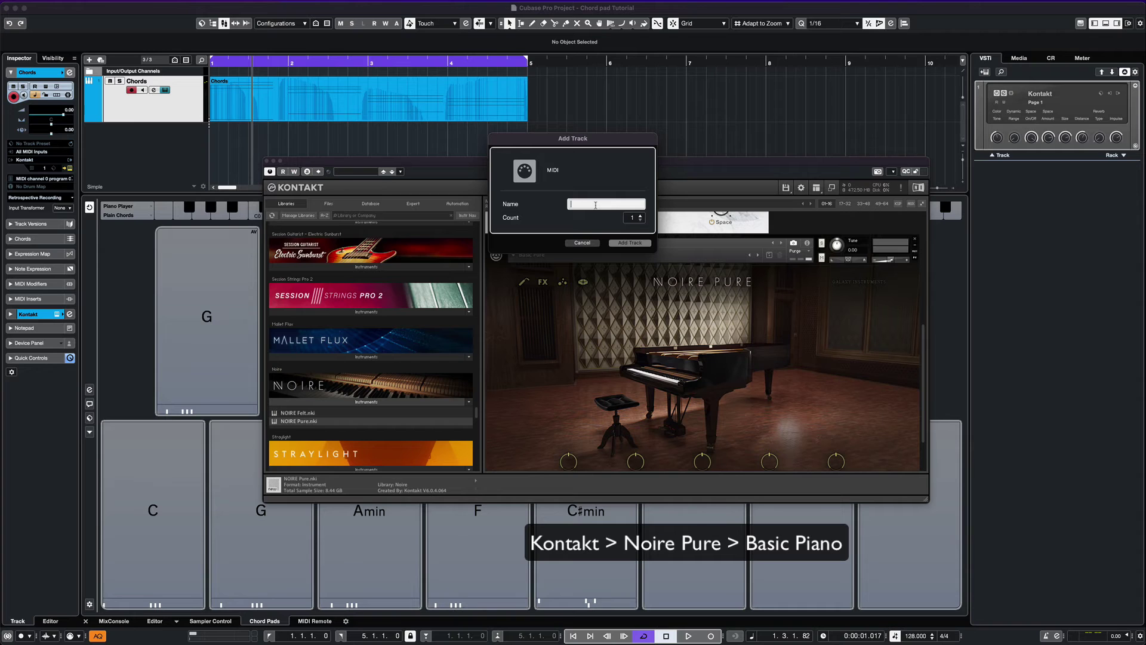
{"action": "type", "text": "Keys"}
{"action": "key", "text": "Return"}
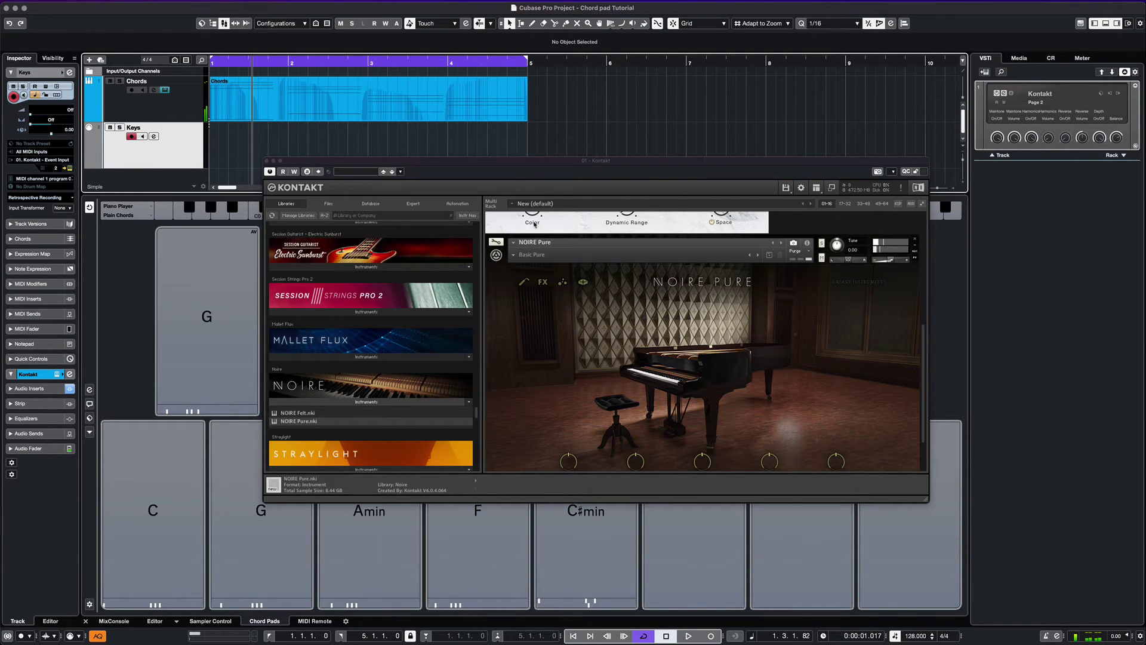
Play the C, G, Amin and F chord pads twice on NOIRE Pure, then close Kontakt
{"action": "left_click", "coordinate": [119, 514]}
{"action": "left_click", "coordinate": [258, 512]}
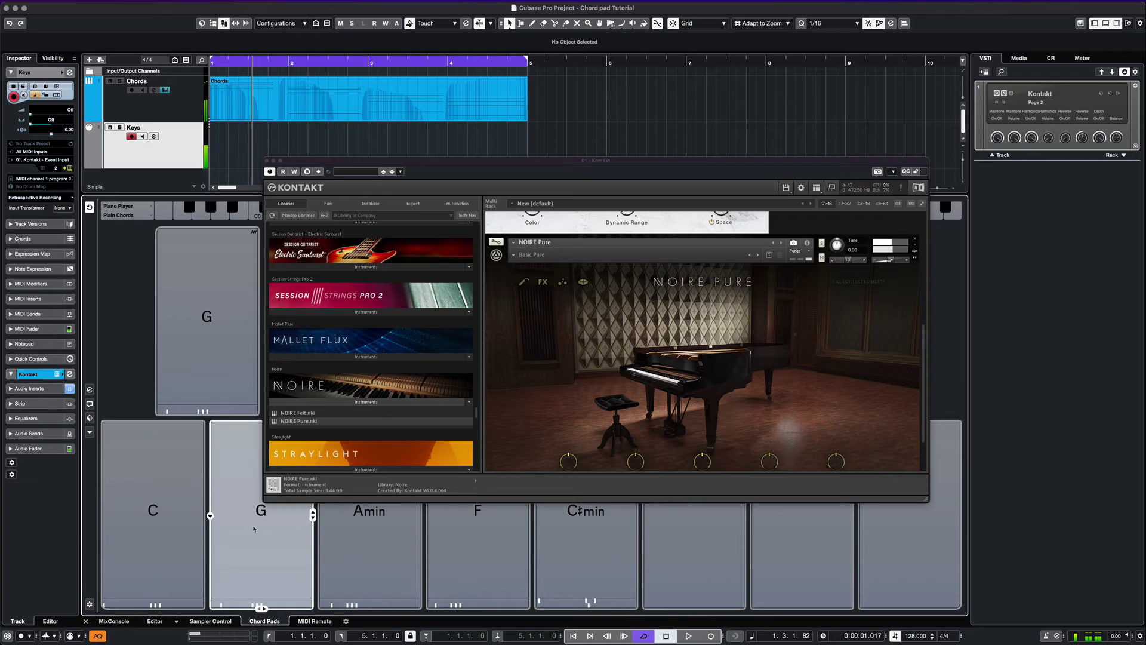
{"action": "left_click", "coordinate": [416, 541]}
{"action": "left_click", "coordinate": [477, 544]}
{"action": "left_click", "coordinate": [153, 538]}
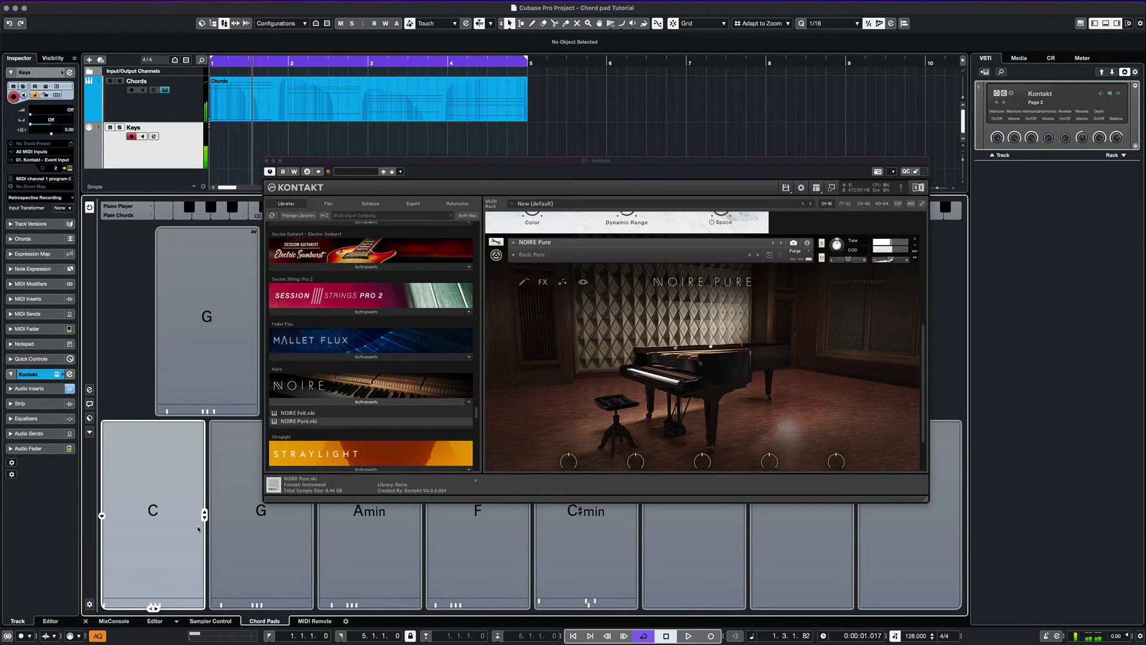
{"action": "left_click", "coordinate": [266, 534]}
{"action": "left_click", "coordinate": [370, 546]}
{"action": "left_click", "coordinate": [478, 546]}
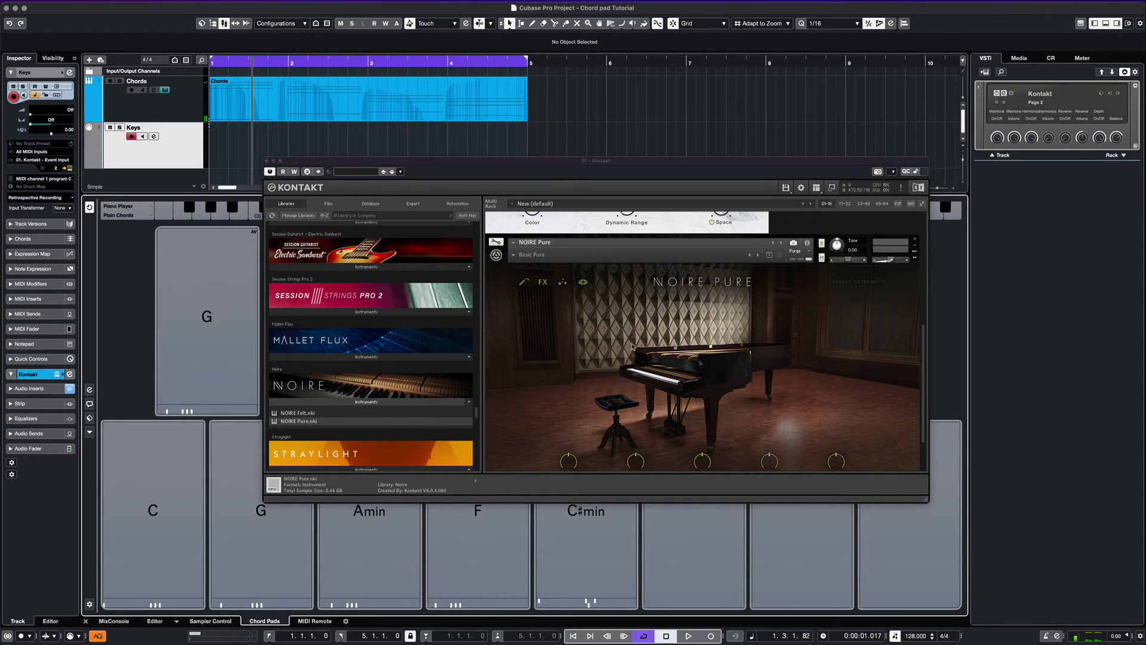
{"action": "left_click", "coordinate": [267, 162]}
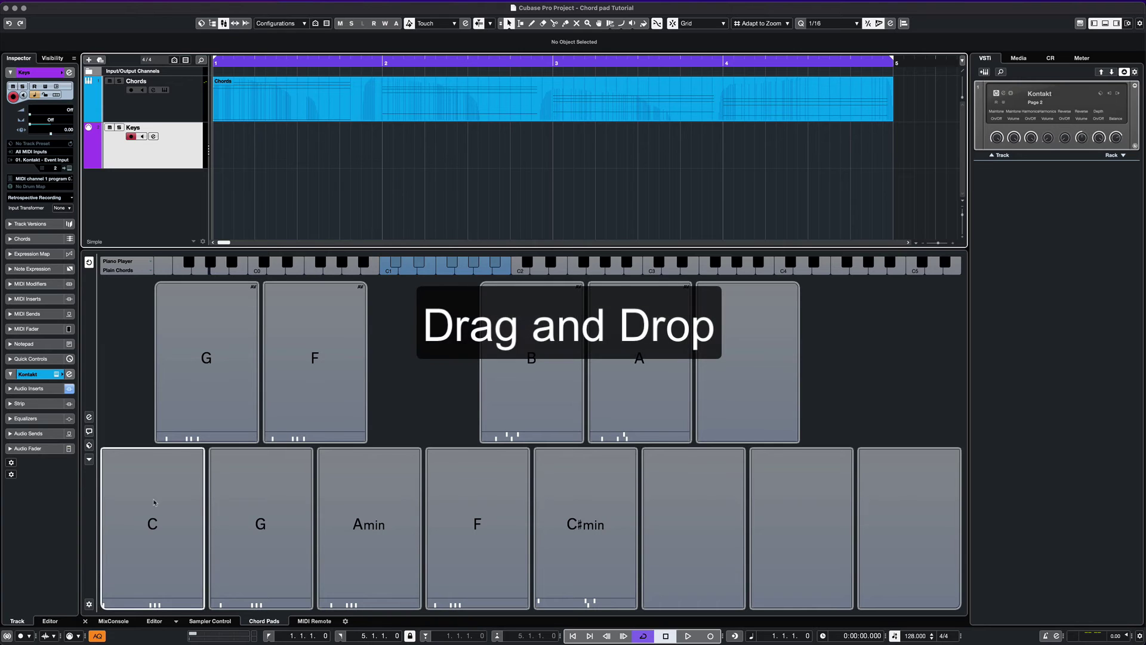
Place the C chord at the start of Keys, shorten it and repeat it up to bar 2
{"action": "mouse_move", "coordinate": [169, 468]}
{"action": "left_mouse_down"}
{"action": "mouse_move", "coordinate": [269, 192]}
{"action": "mouse_move", "coordinate": [227, 150]}
{"action": "left_mouse_up"}
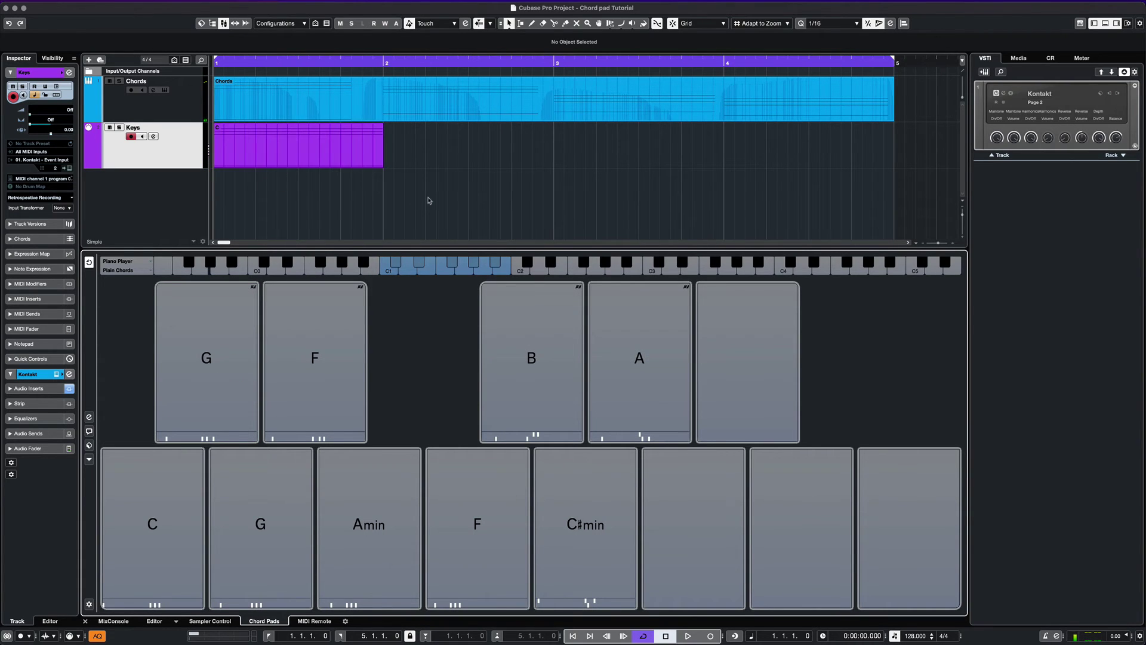
{"action": "key", "text": "space"}
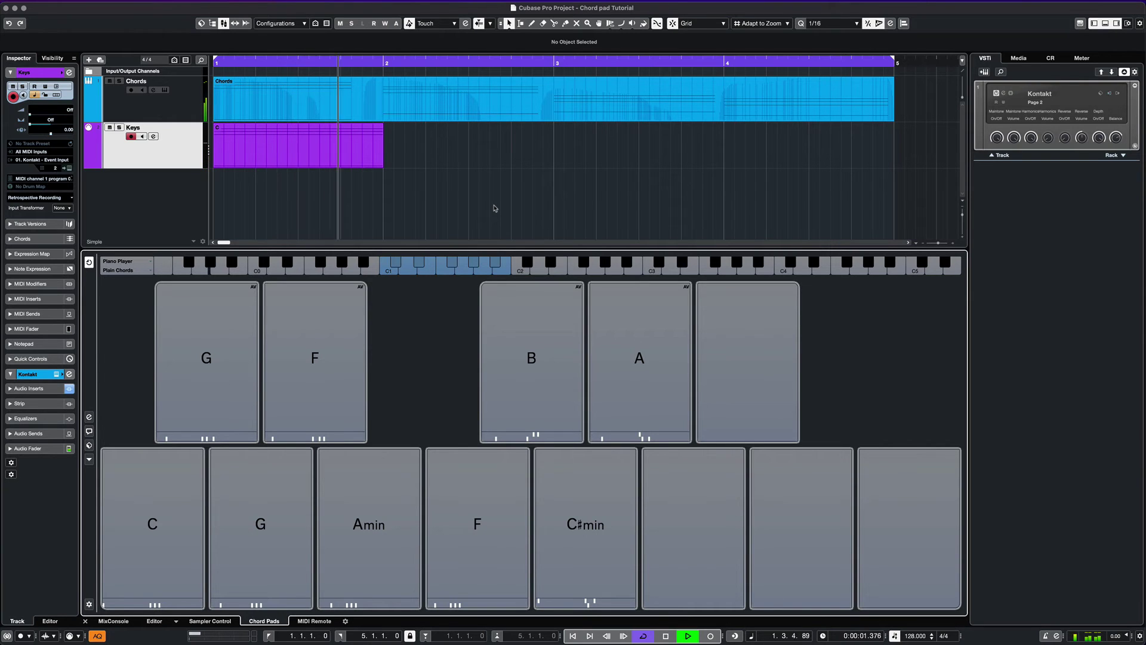
{"action": "key", "text": "space"}
{"action": "left_click_drag", "start_coordinate": [385, 172], "coordinate": [272, 174]}
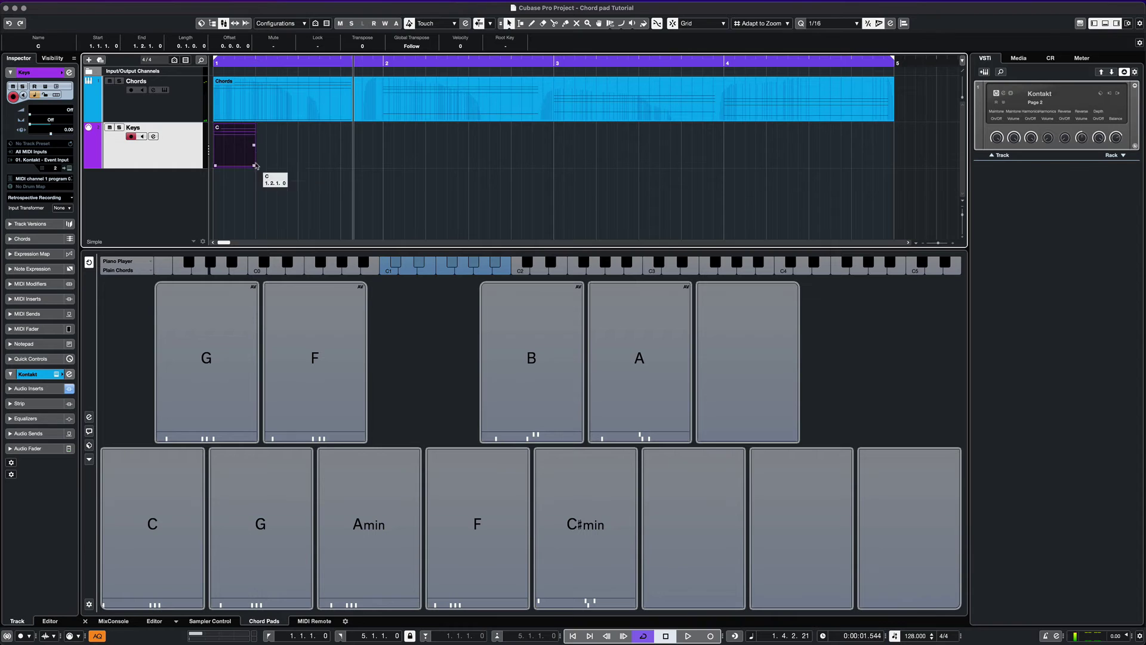
{"action": "left_click_drag", "start_coordinate": [254, 149], "coordinate": [382, 162]}
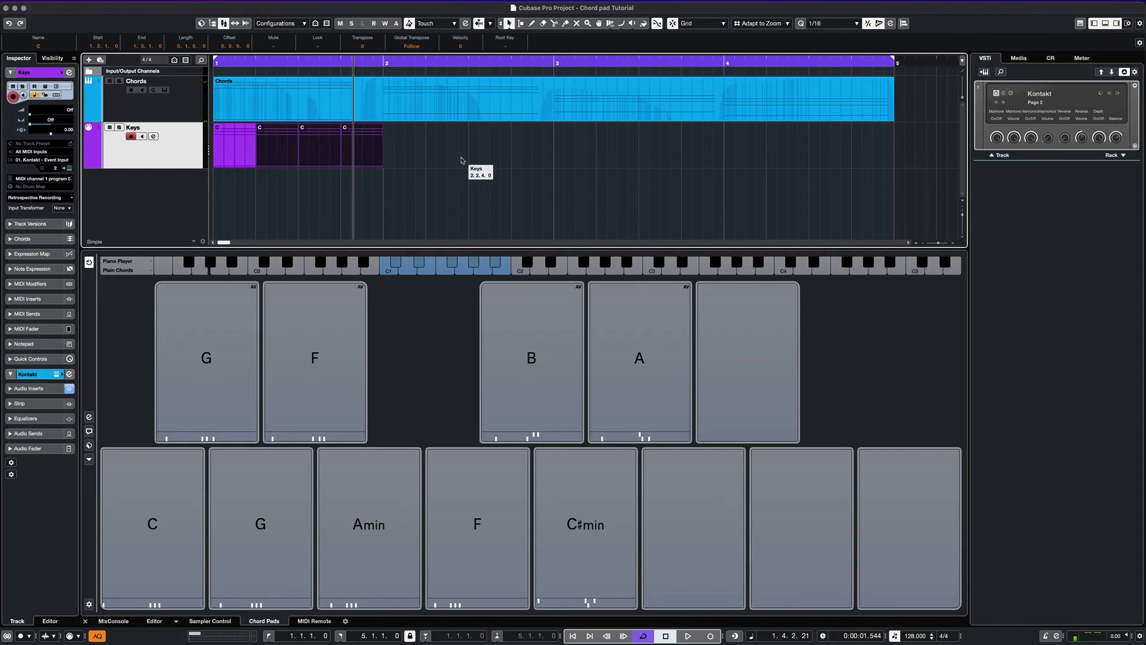
{"action": "left_click", "coordinate": [466, 163]}
{"action": "key", "text": "space"}
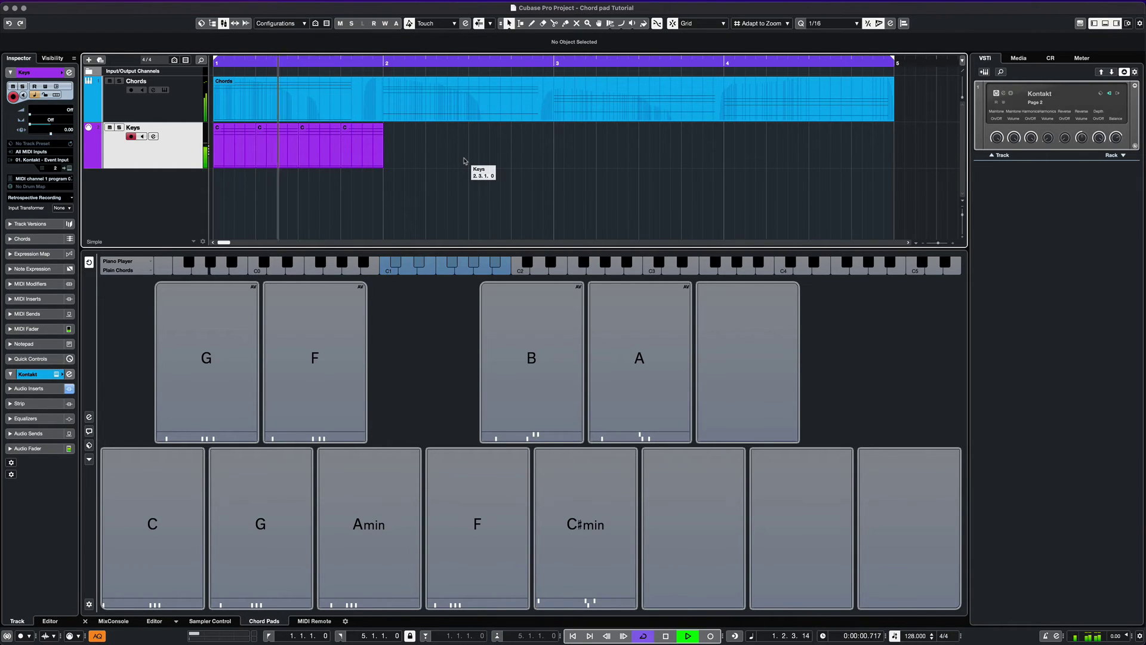
{"action": "key", "text": "space"}
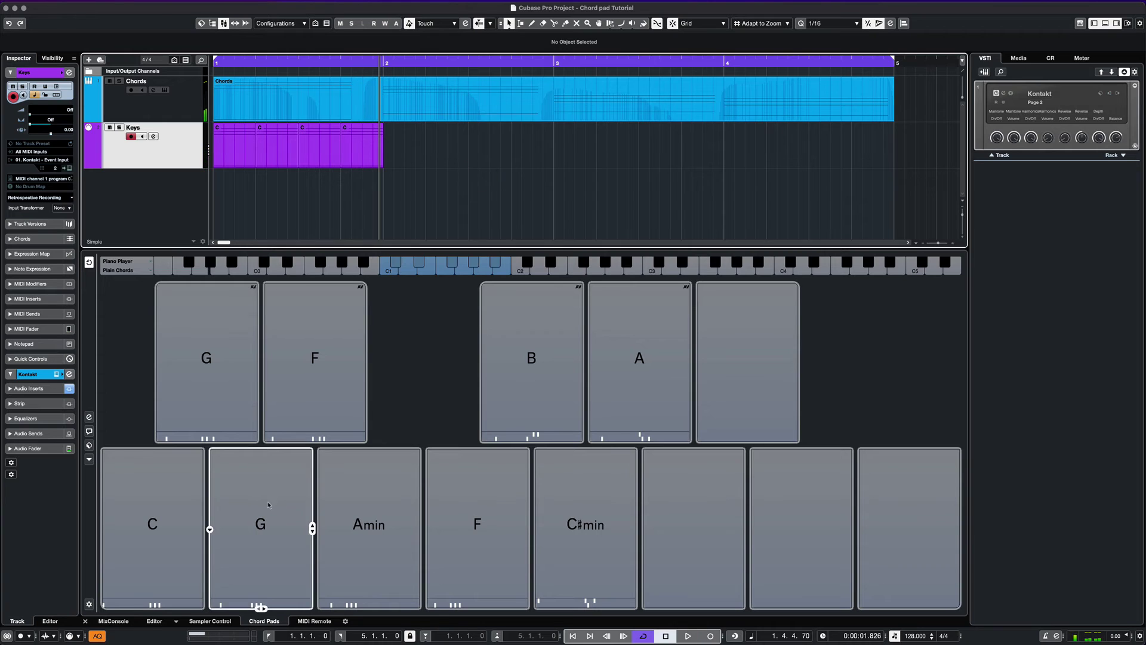
Place the G chord part on Keys at bar 2 and repeat it through bar 3
{"action": "left_click_drag", "start_coordinate": [260, 608], "coordinate": [420, 221]}
{"action": "left_click_drag", "start_coordinate": [449, 149], "coordinate": [552, 160]}
{"action": "left_click", "coordinate": [649, 160]}
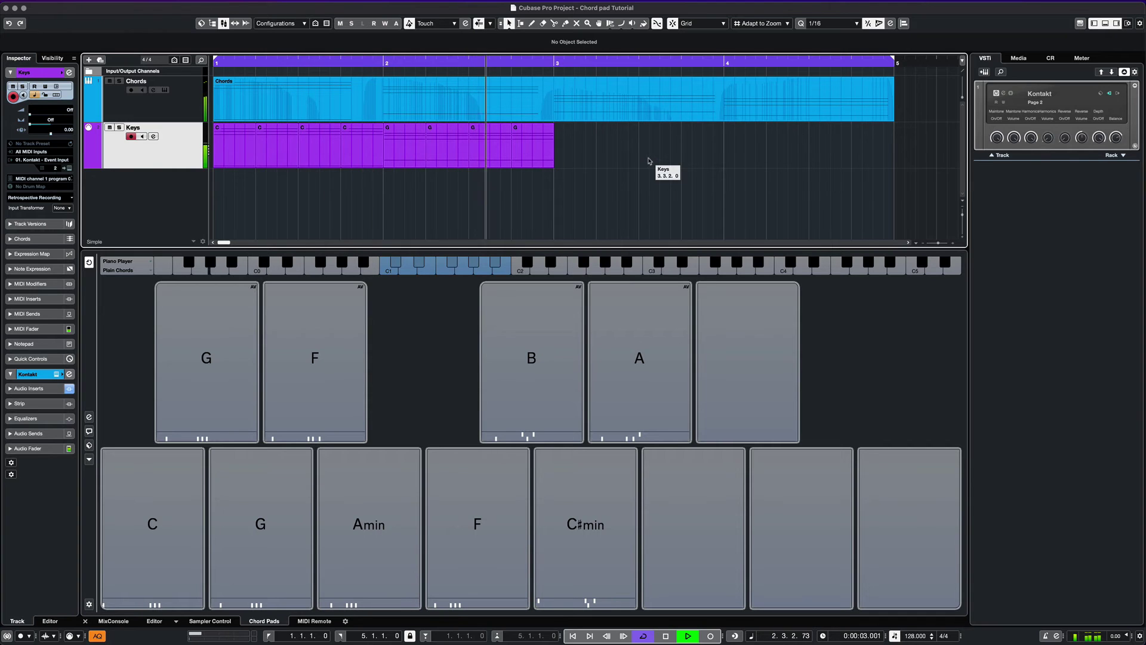
{"action": "key", "text": "space"}
Erase the drafted chord parts on the Keys track with the Erase tool
{"action": "right_click", "coordinate": [604, 155]}
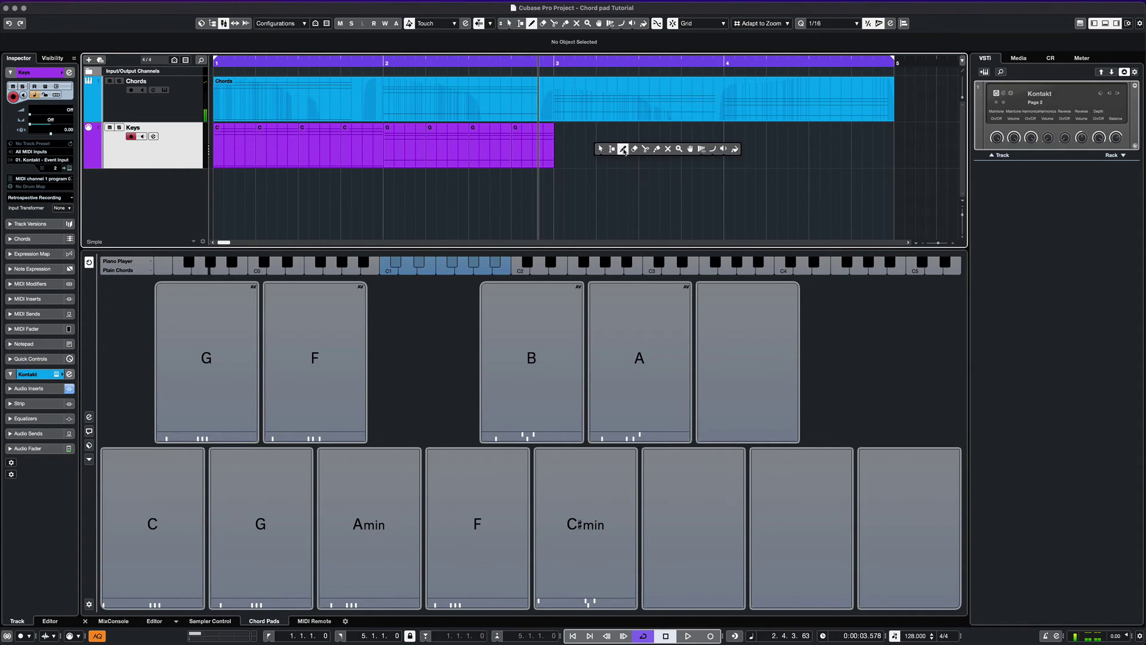
{"action": "left_click", "coordinate": [623, 149]}
{"action": "left_click_drag", "start_coordinate": [636, 144], "coordinate": [259, 144]}
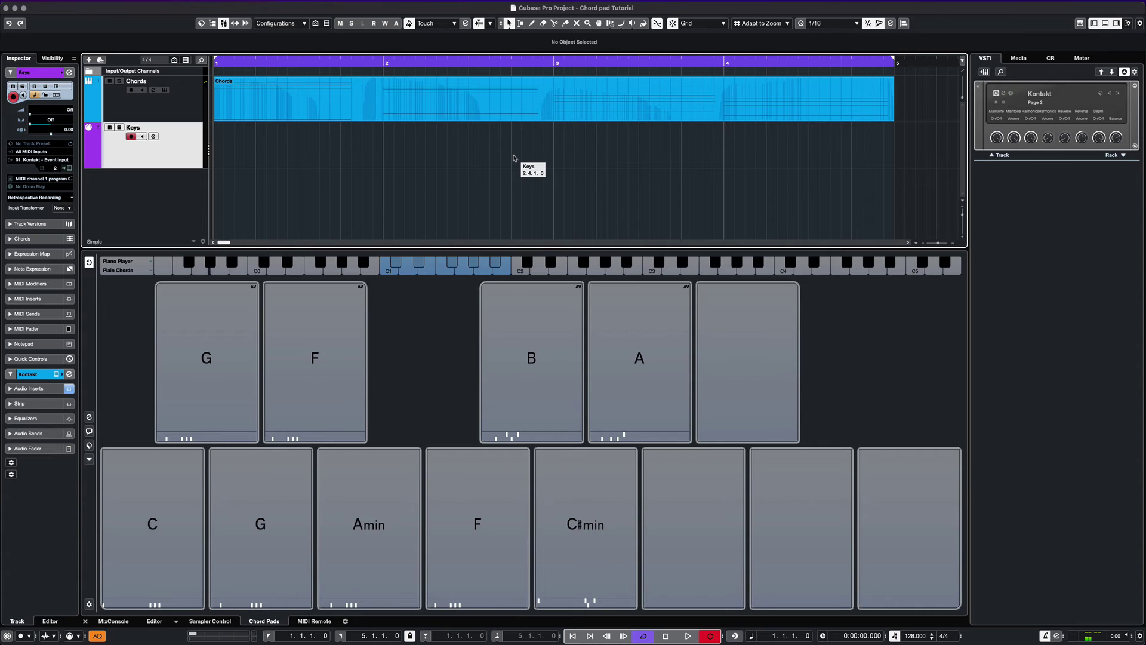
Record a new chord performance from the pads onto Keys and zoom to fit it
{"action": "key", "text": "KP_Multiply"}
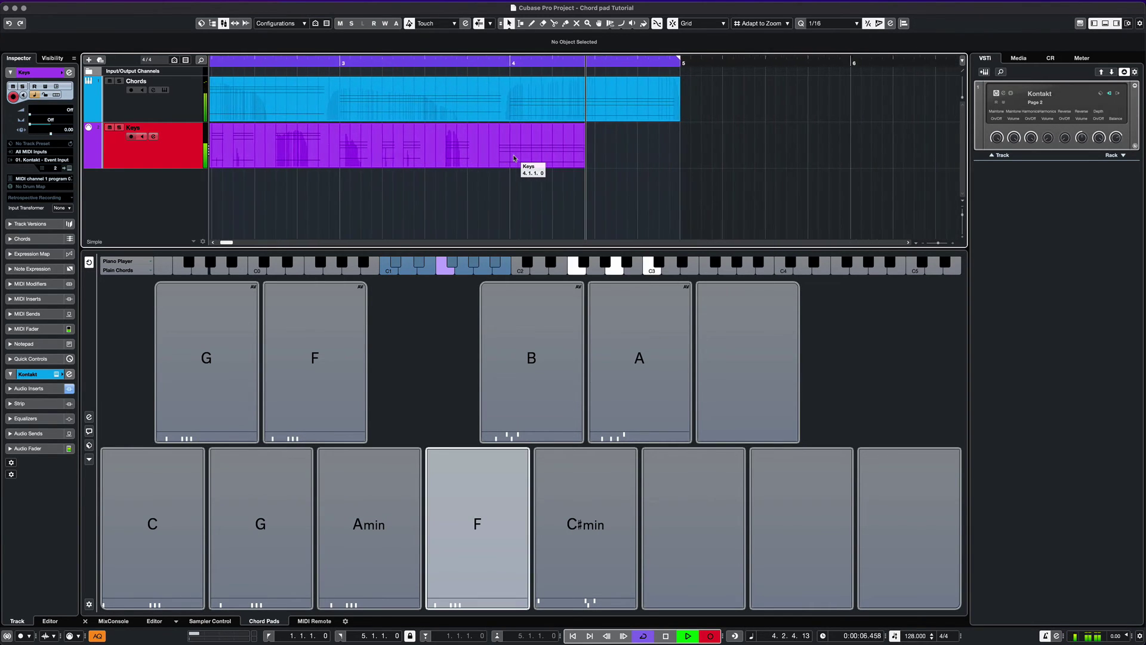
{"action": "key", "text": "space"}
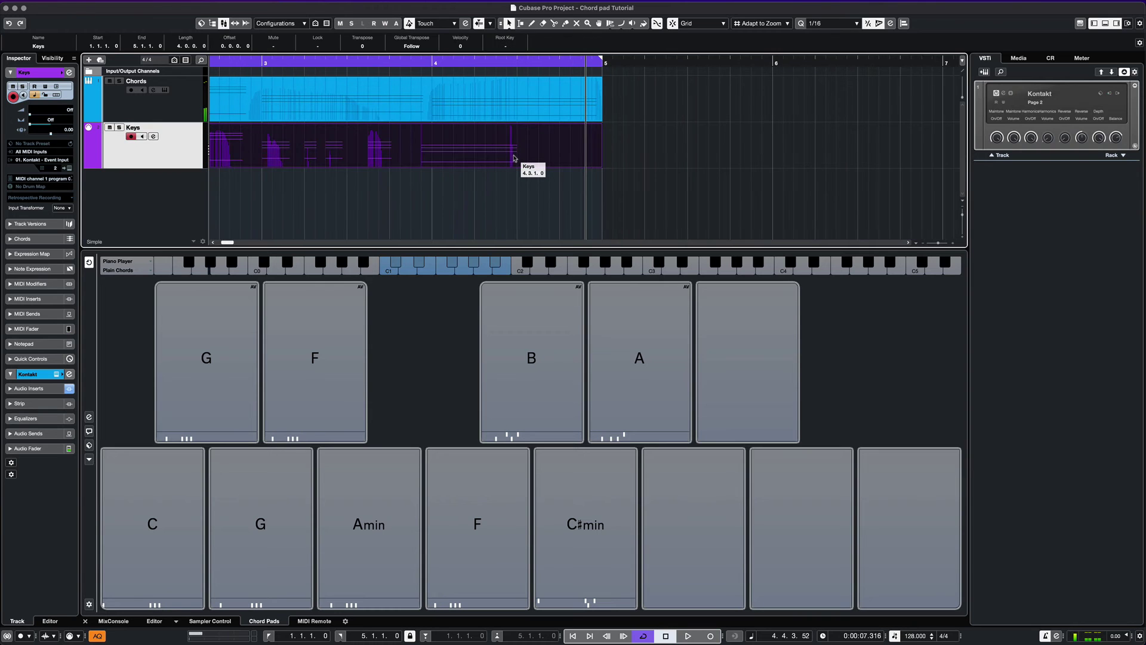
{"action": "key", "text": "alt+s"}
Open the Keys part in the Key Editor and play the recorded chords from the start
{"action": "double_click", "coordinate": [482, 152]}
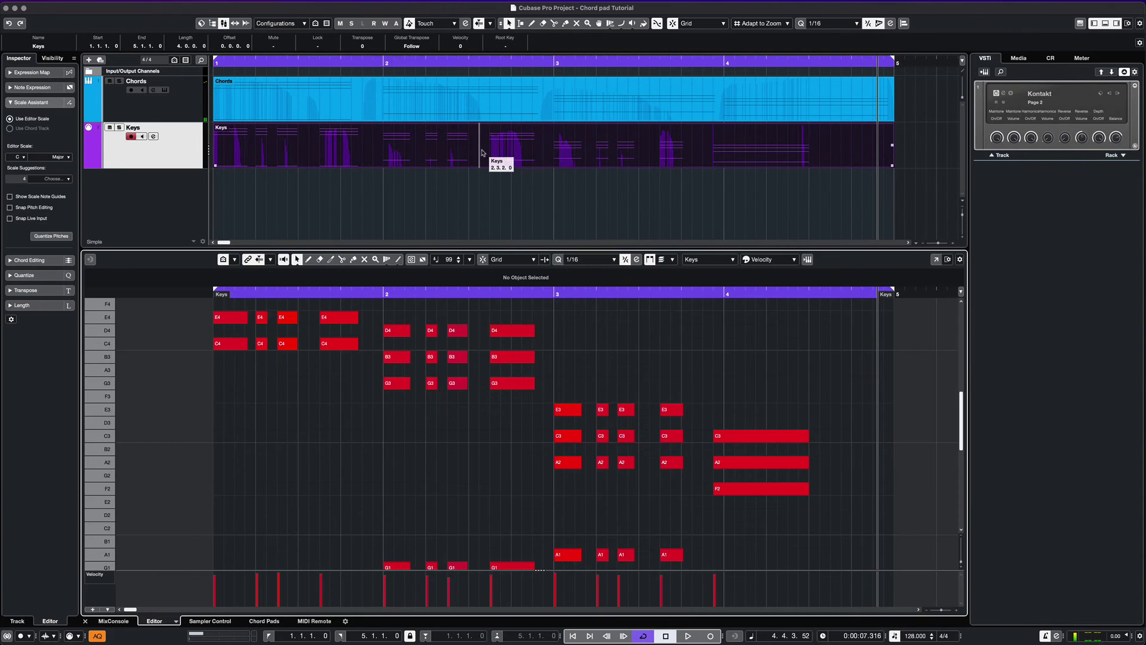
{"action": "scroll", "coordinate": [526, 404], "scroll_direction": "up", "scroll_amount": 5}
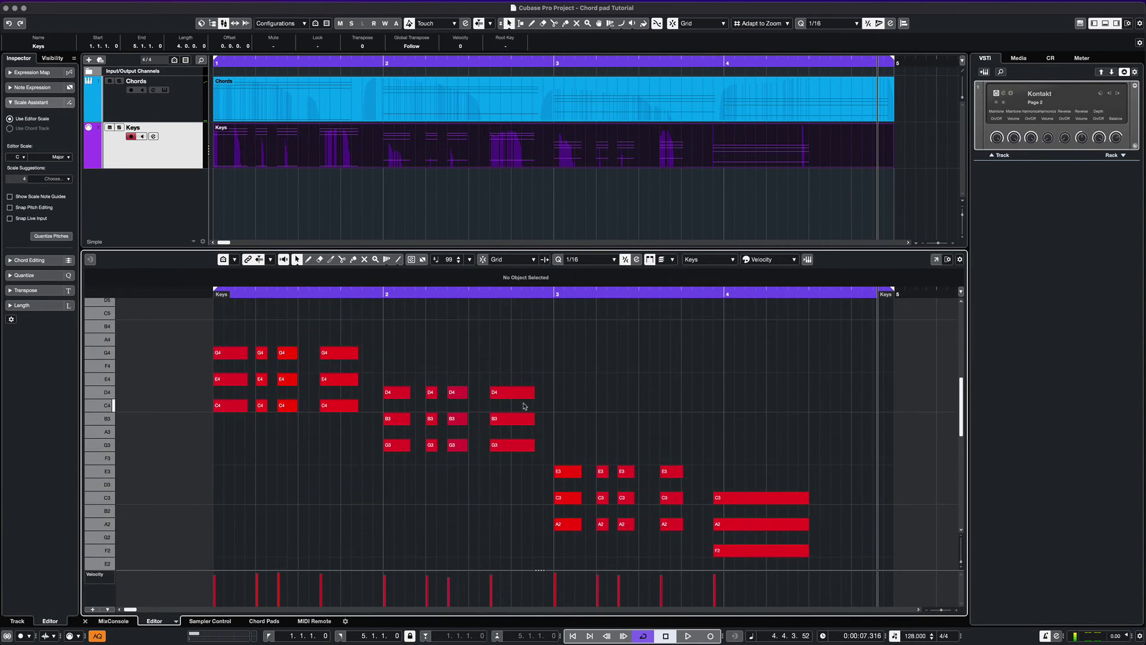
{"action": "scroll", "coordinate": [525, 405], "scroll_direction": "down", "scroll_amount": 2}
{"action": "key", "text": "period"}
{"action": "key", "text": "space"}
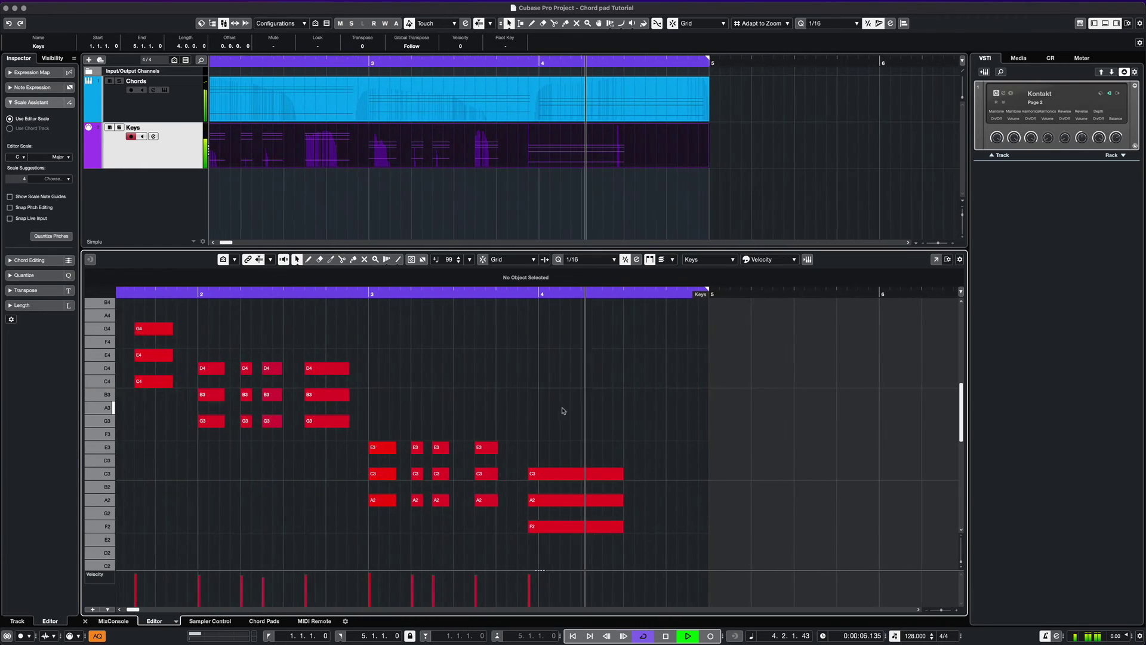
{"action": "key", "text": "space"}
Move the four notes of the bar-4 F chord one 1/16 step later
{"action": "scroll", "coordinate": [561, 406], "scroll_direction": "down", "scroll_amount": 3}
{"action": "left_click_drag", "start_coordinate": [565, 385], "coordinate": [550, 449]}
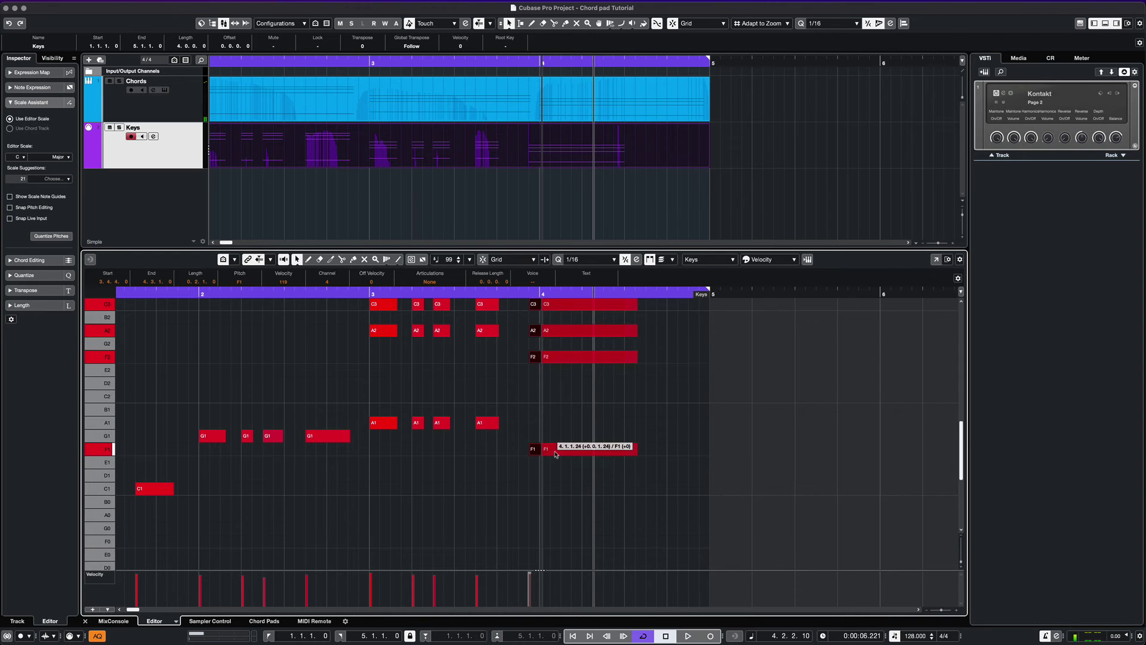
{"action": "left_click", "coordinate": [512, 448]}
Zoom out and play the edited Keys part from the project start
{"action": "scroll", "coordinate": [515, 449], "scroll_direction": "up", "scroll_amount": 5}
{"action": "scroll", "coordinate": [515, 444], "scroll_direction": "up", "scroll_amount": 4}
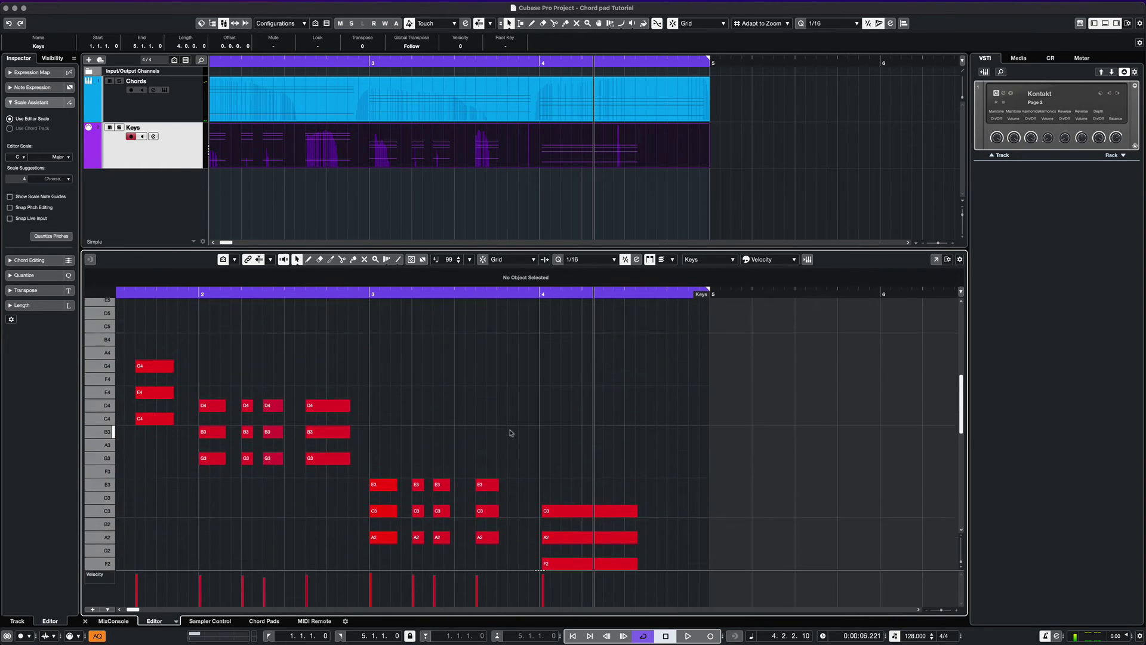
{"action": "key", "text": "g"}
{"action": "key", "text": "g"}
{"action": "scroll", "coordinate": [515, 409], "scroll_direction": "left", "scroll_amount": 3}
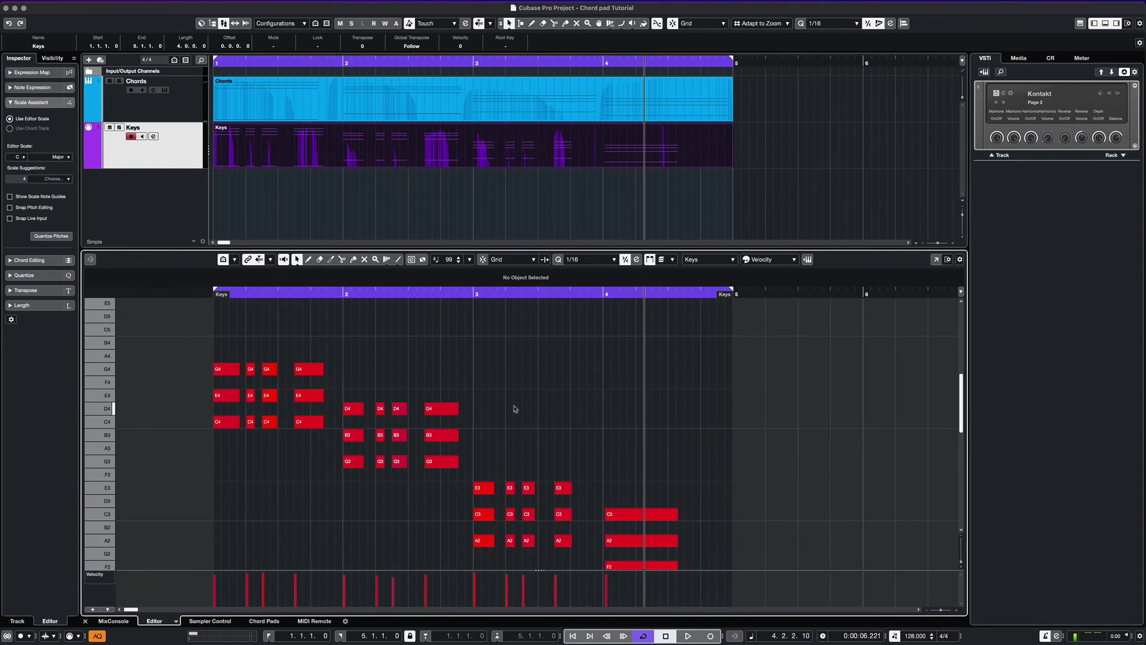
{"action": "key", "text": "Home"}
{"action": "key", "text": "space"}
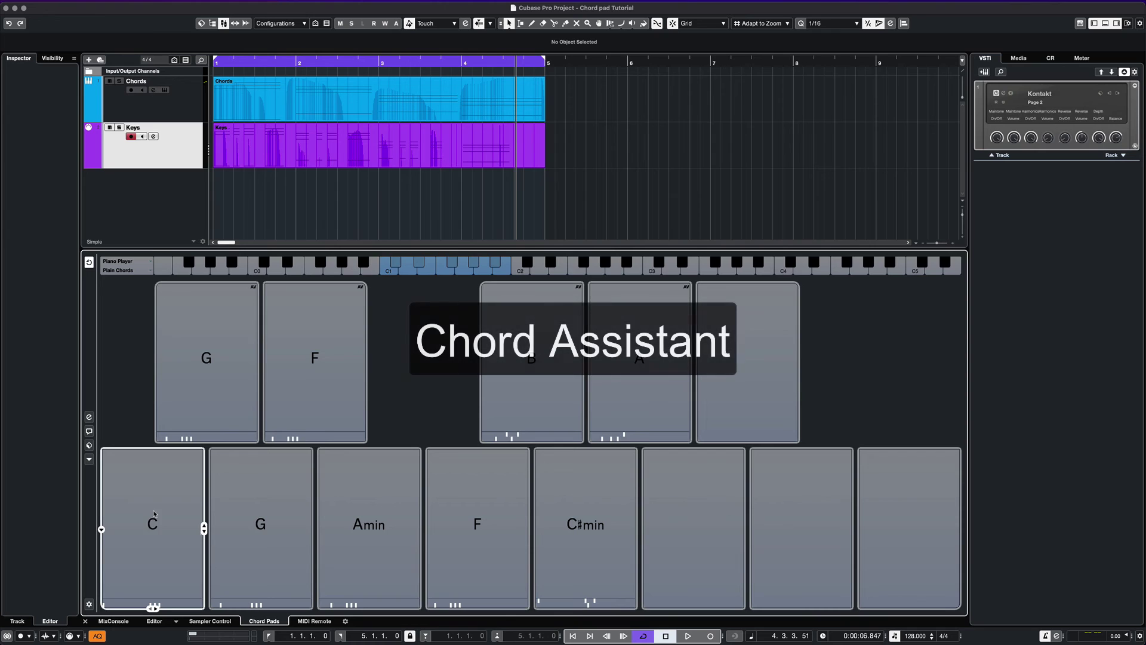
Use C as the Chord Assistant origin and drag the suggested Gmin onto the F pad
{"action": "left_click", "coordinate": [153, 511]}
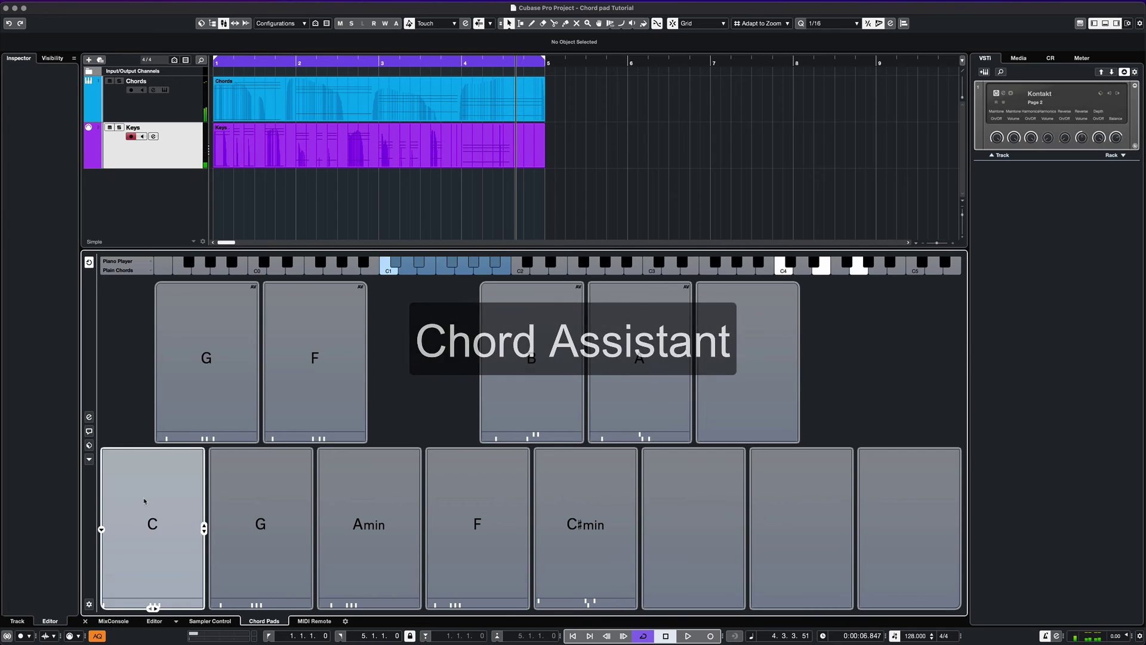
{"action": "right_click", "coordinate": [142, 498]}
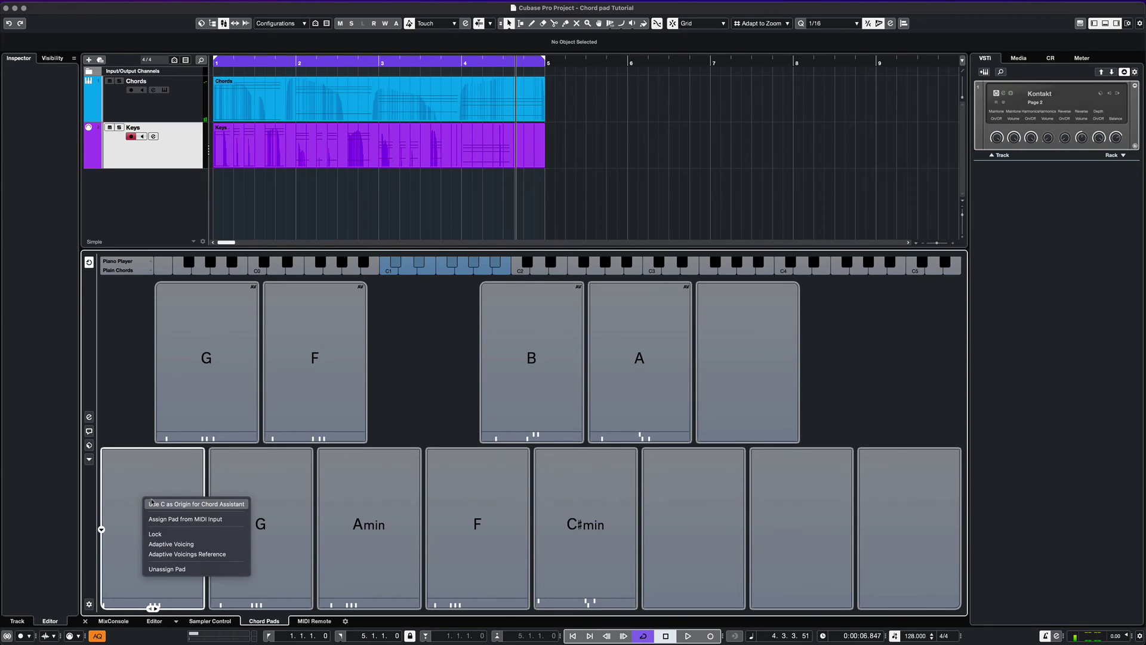
{"action": "left_click", "coordinate": [194, 504]}
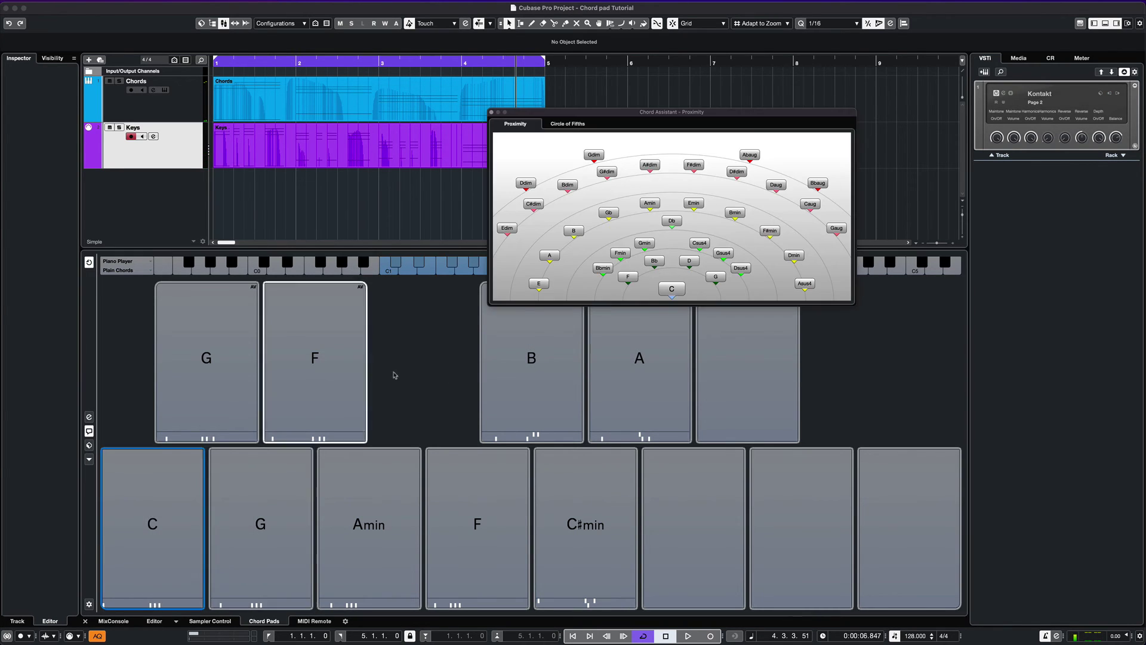
{"action": "left_click", "coordinate": [672, 290]}
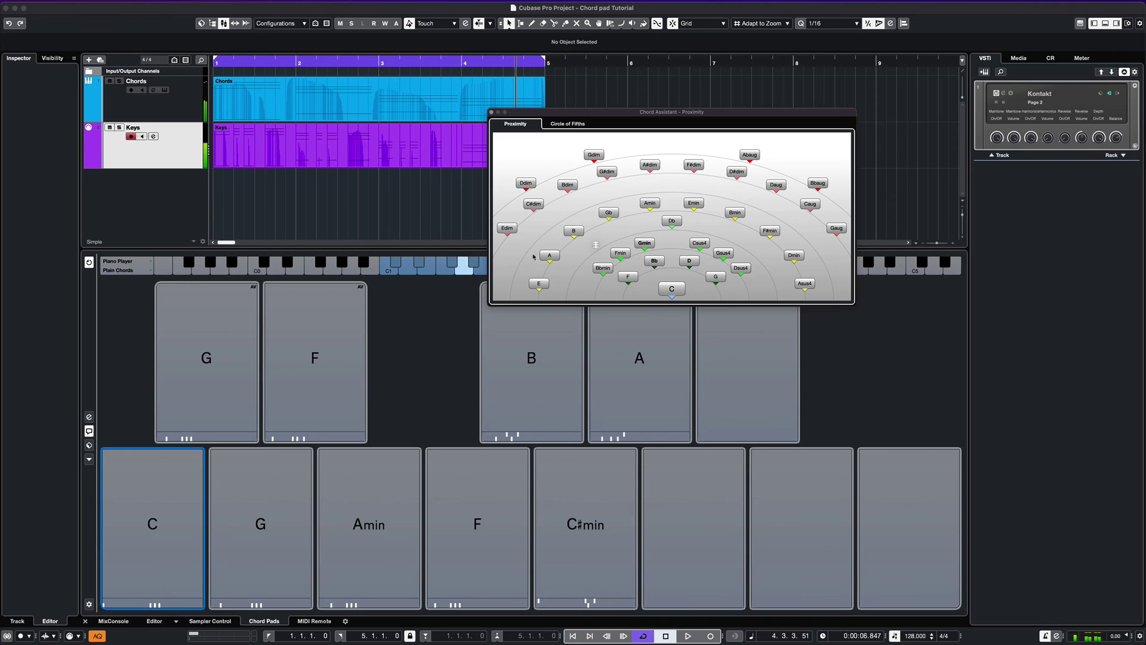
{"action": "left_click_drag", "start_coordinate": [534, 256], "coordinate": [339, 335]}
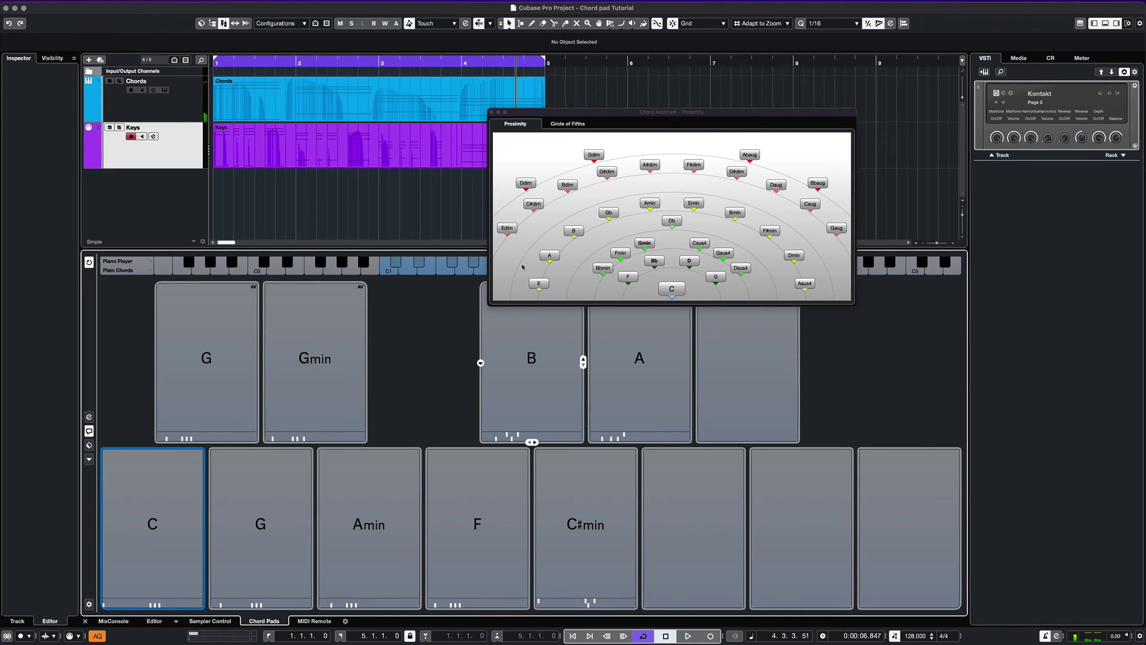
From the Circle of Fifths suggestions, put G#min onto the B pad
{"action": "left_click", "coordinate": [568, 125]}
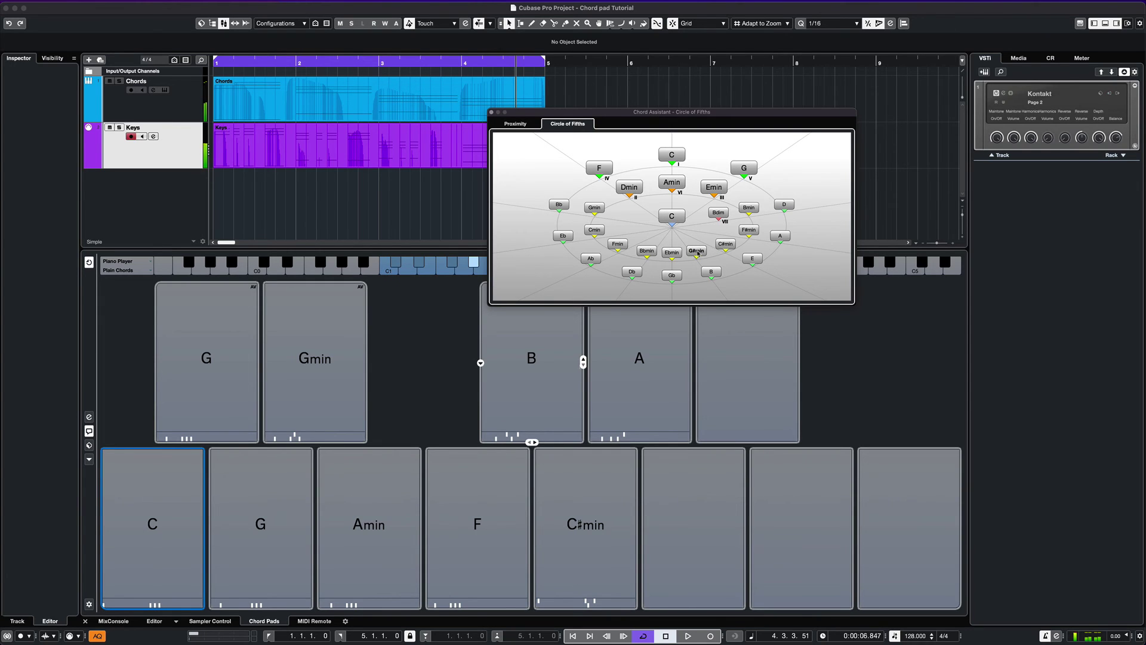
{"action": "left_click_drag", "start_coordinate": [698, 253], "coordinate": [417, 332]}
{"action": "left_click_drag", "start_coordinate": [528, 360], "coordinate": [530, 360]}
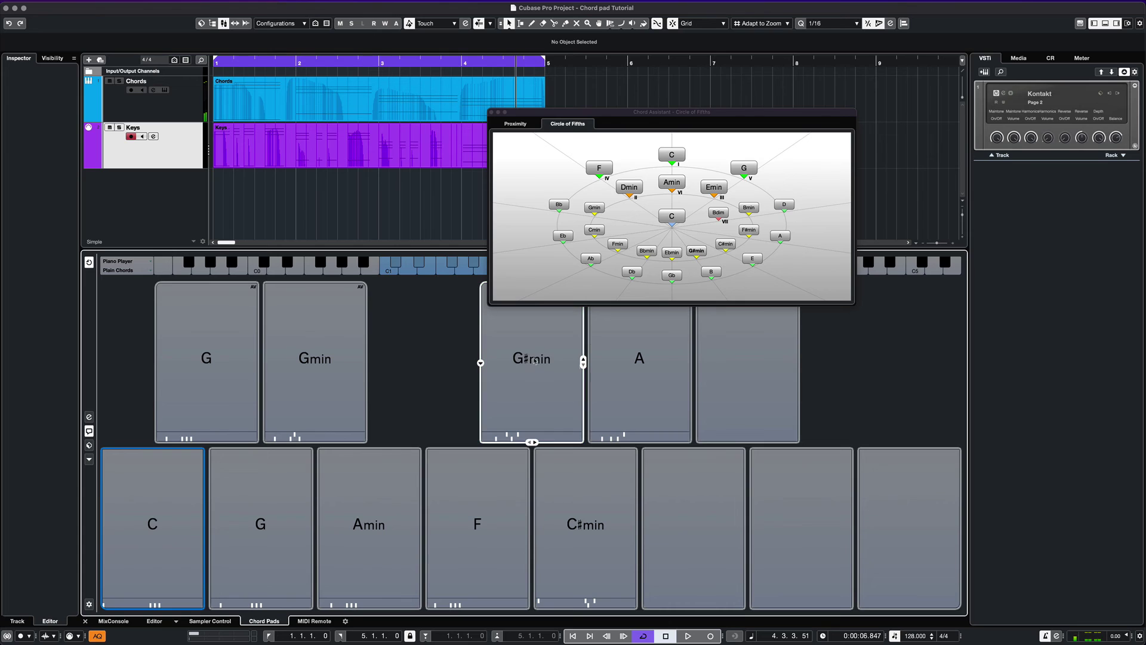
Audition the updated chord pads and close the Chord Assistant
{"action": "left_click", "coordinate": [315, 364]}
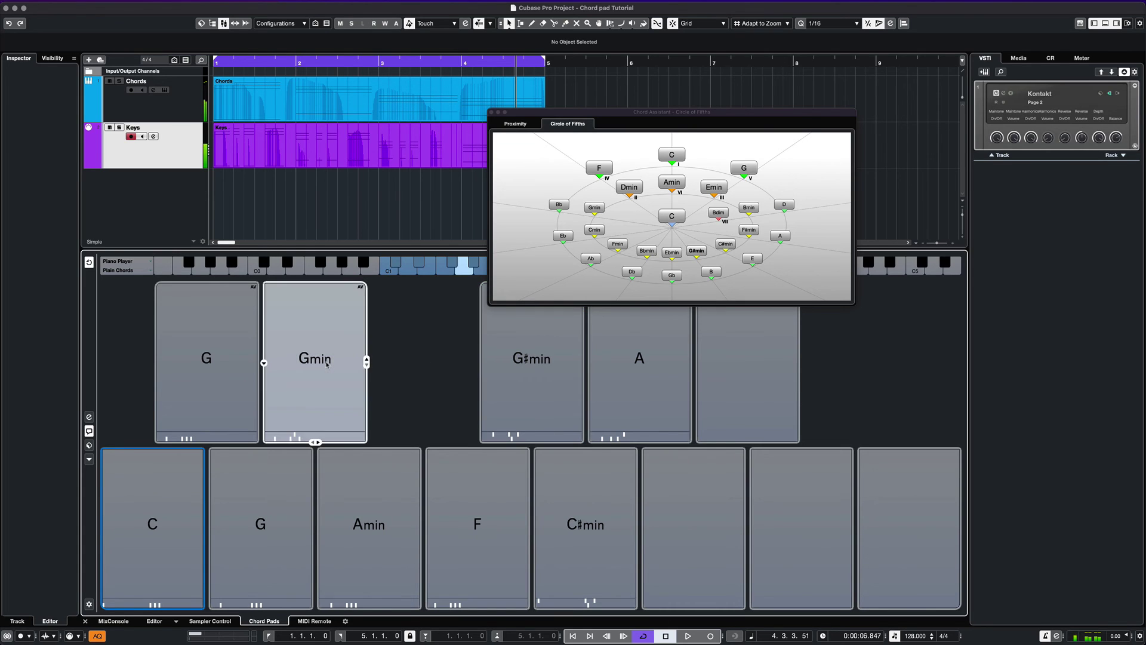
{"action": "left_click", "coordinate": [242, 361]}
{"action": "left_click", "coordinate": [248, 361]}
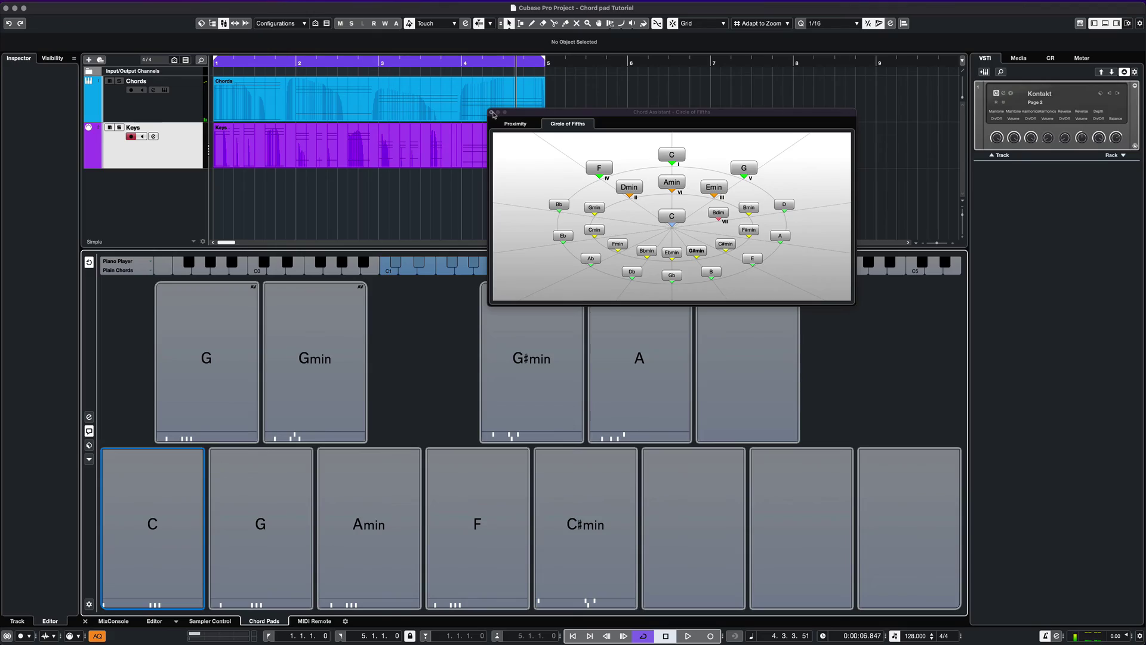
{"action": "left_click", "coordinate": [491, 112]}
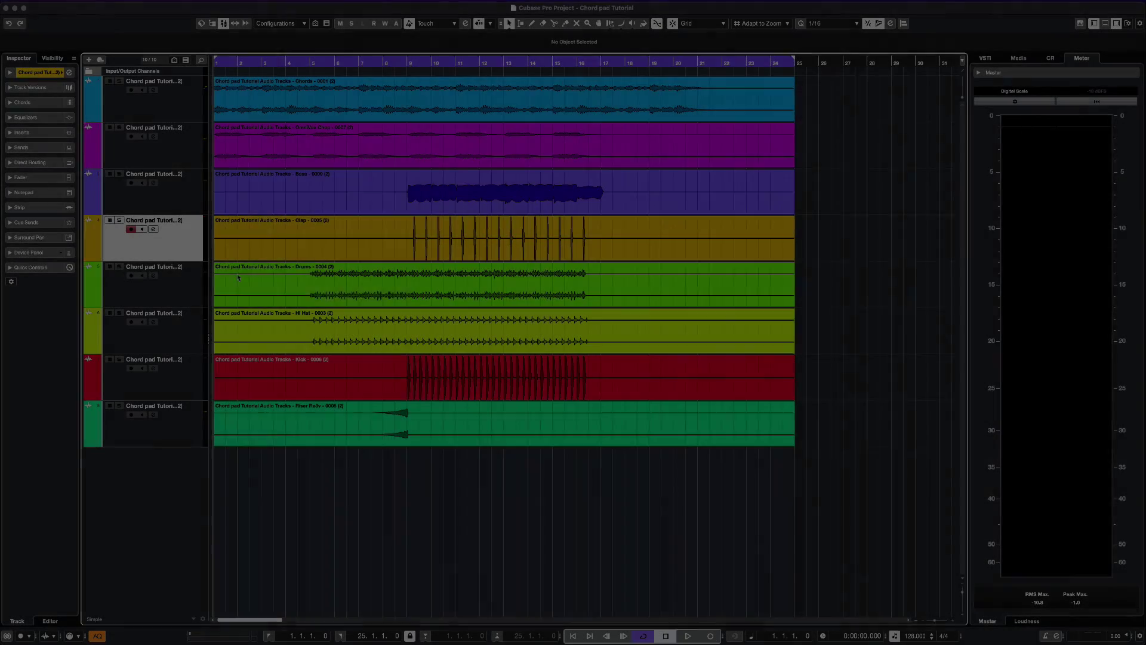
Zoom in, play the full arrangement, then unsolo and select the Chords audio track
{"action": "key", "text": "h"}
{"action": "key", "text": "h"}
{"action": "key", "text": "h"}
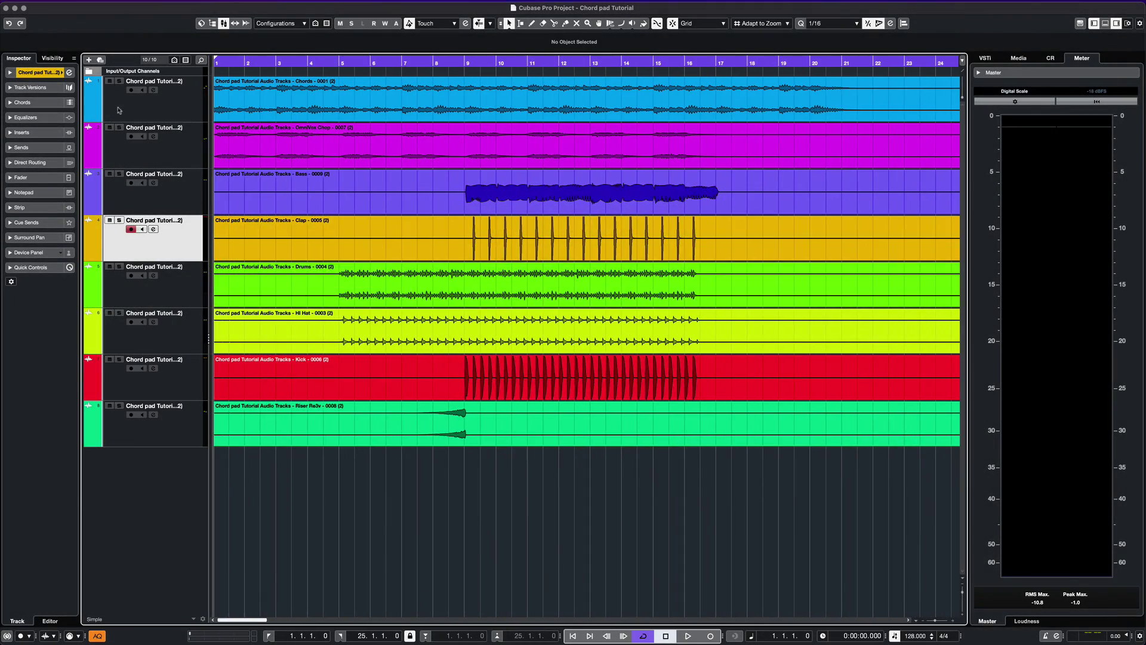
{"action": "key", "text": "space"}
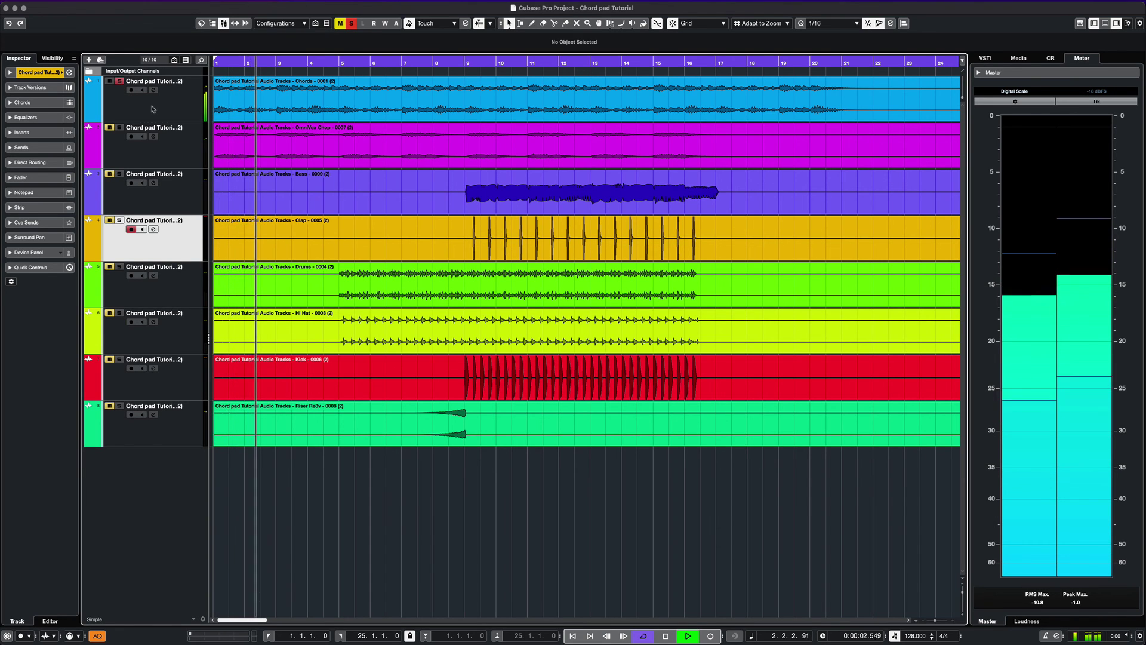
{"action": "key", "text": "space"}
{"action": "left_click", "coordinate": [119, 80]}
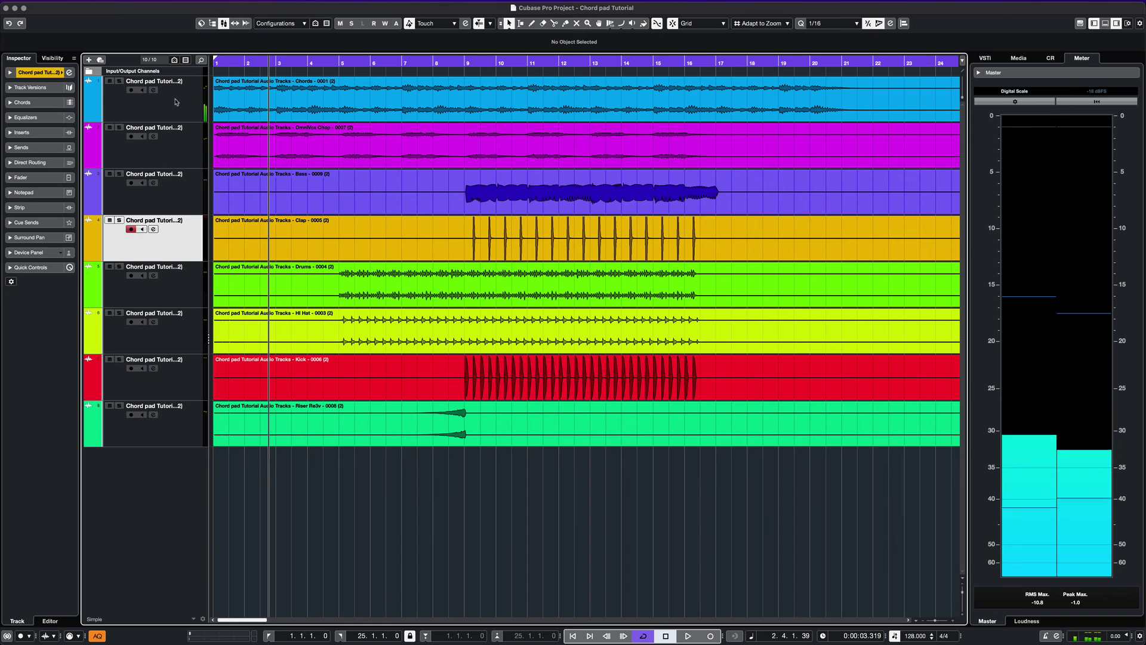
{"action": "left_click", "coordinate": [136, 107]}
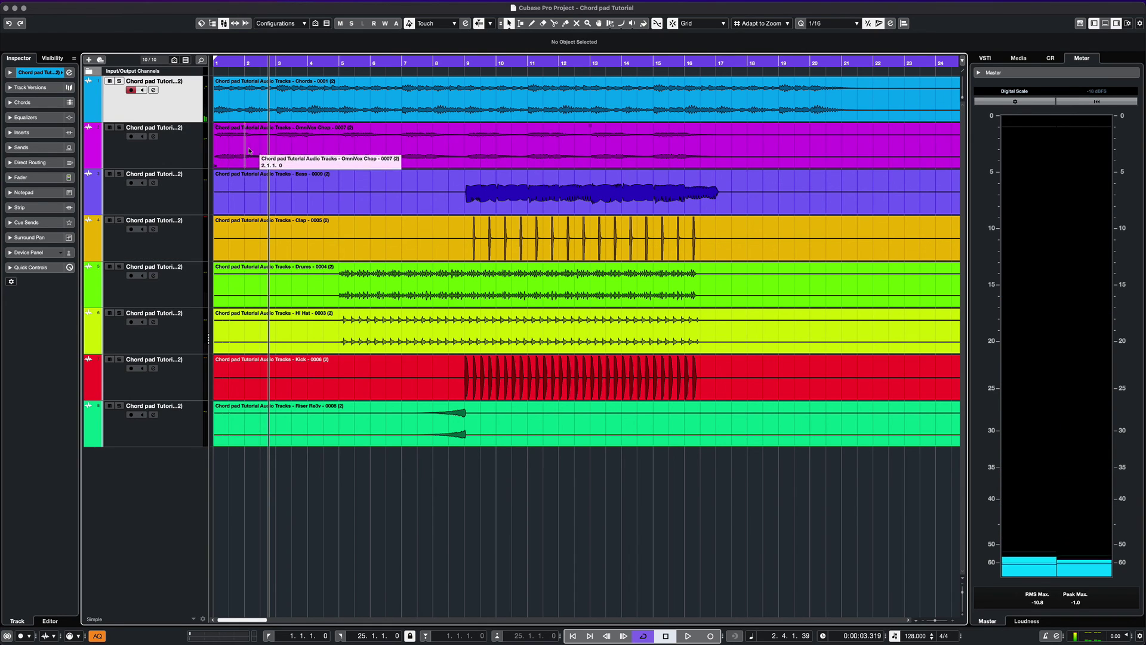